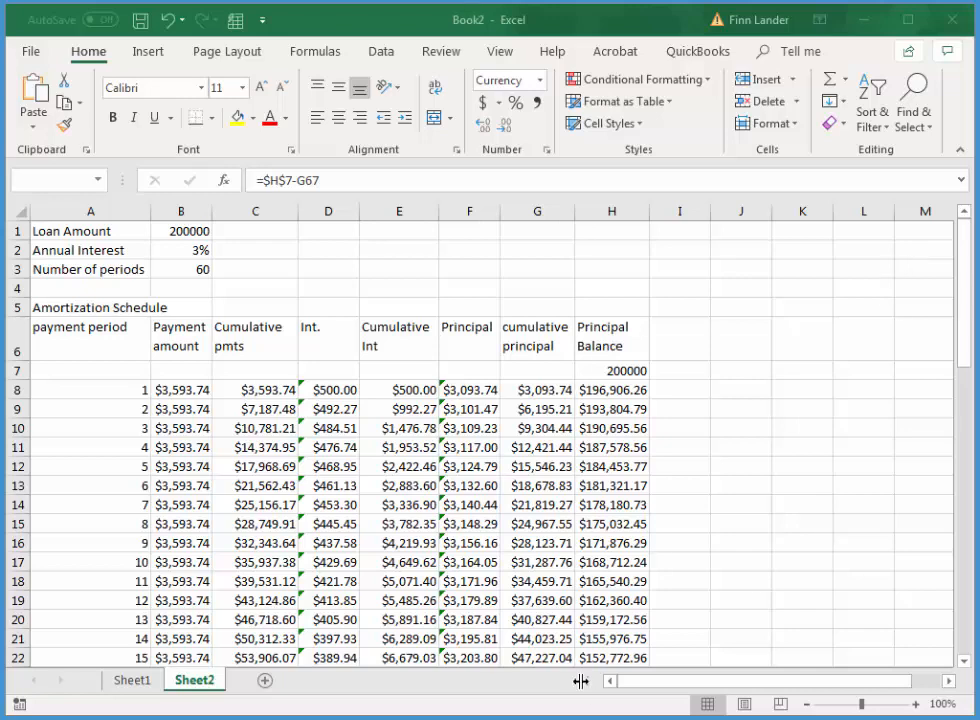
Add a new worksheet and enter the label Loan Amount in A1 with 20000 in B1
click(265, 682)
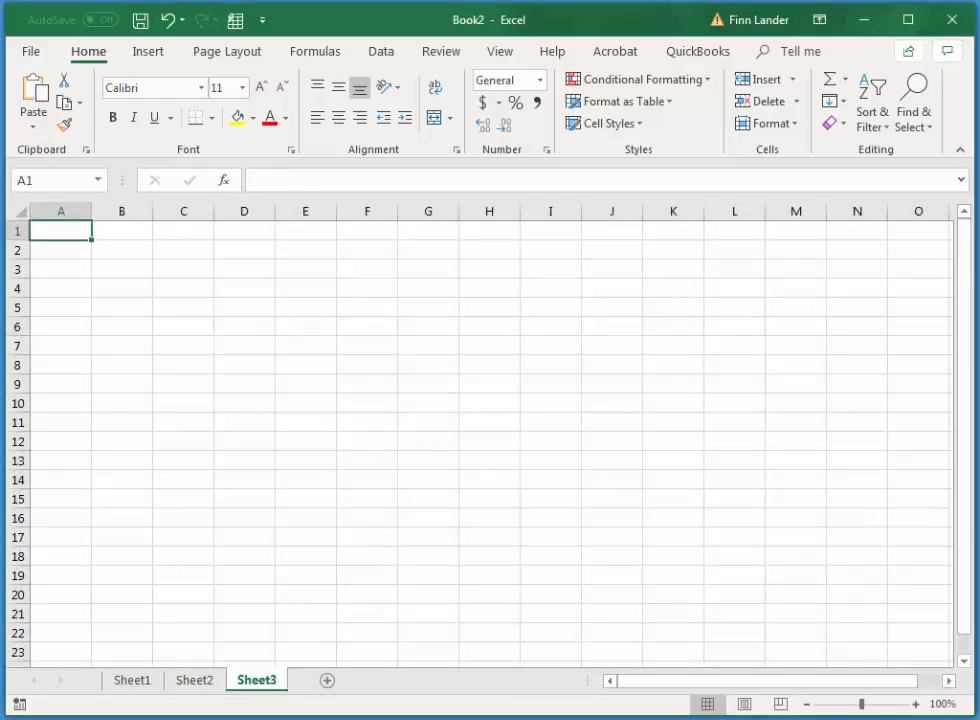
text(Loan)
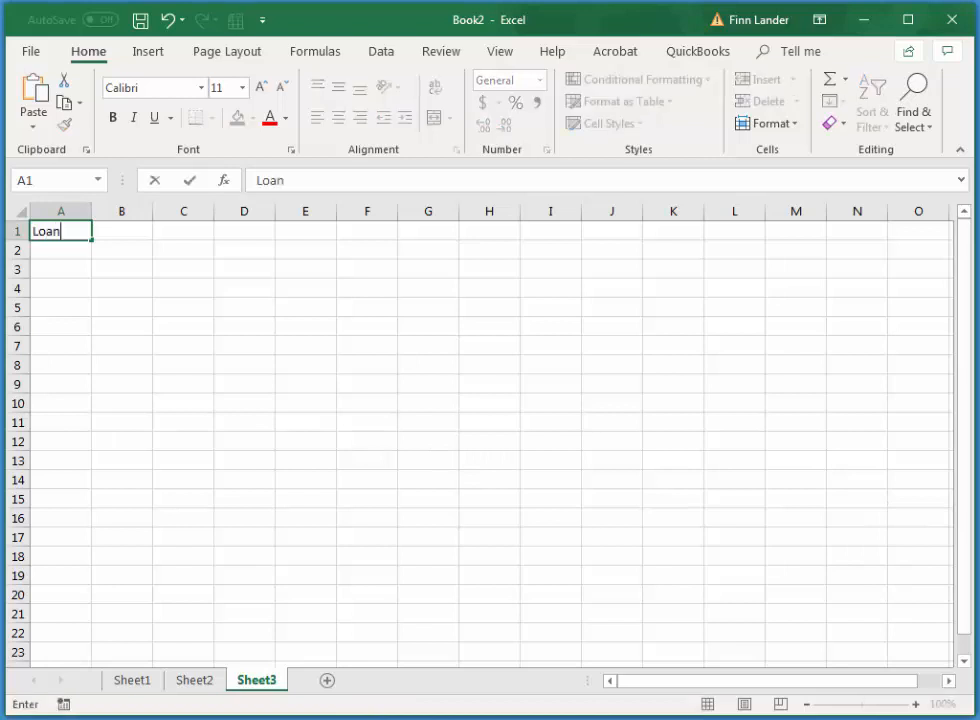
text( Amount)
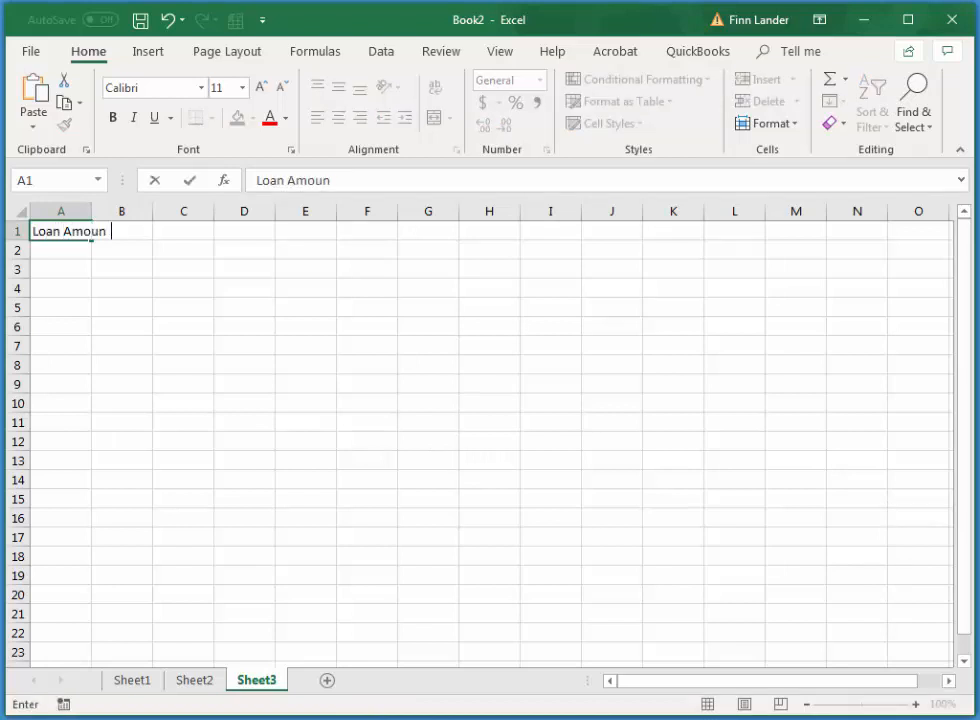
key(Tab)
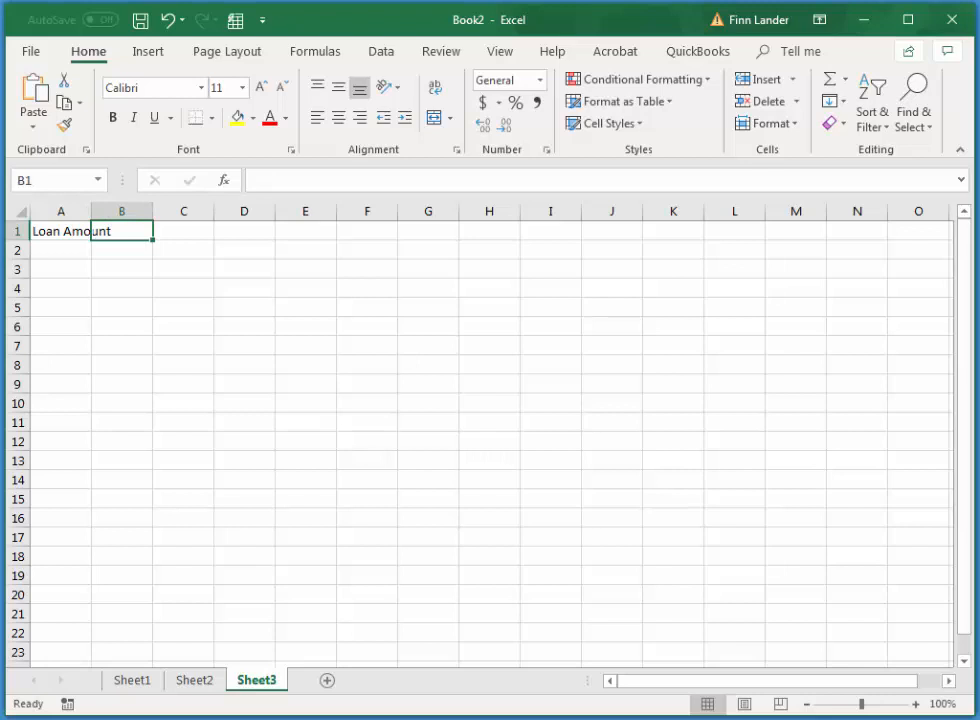
text(20000)
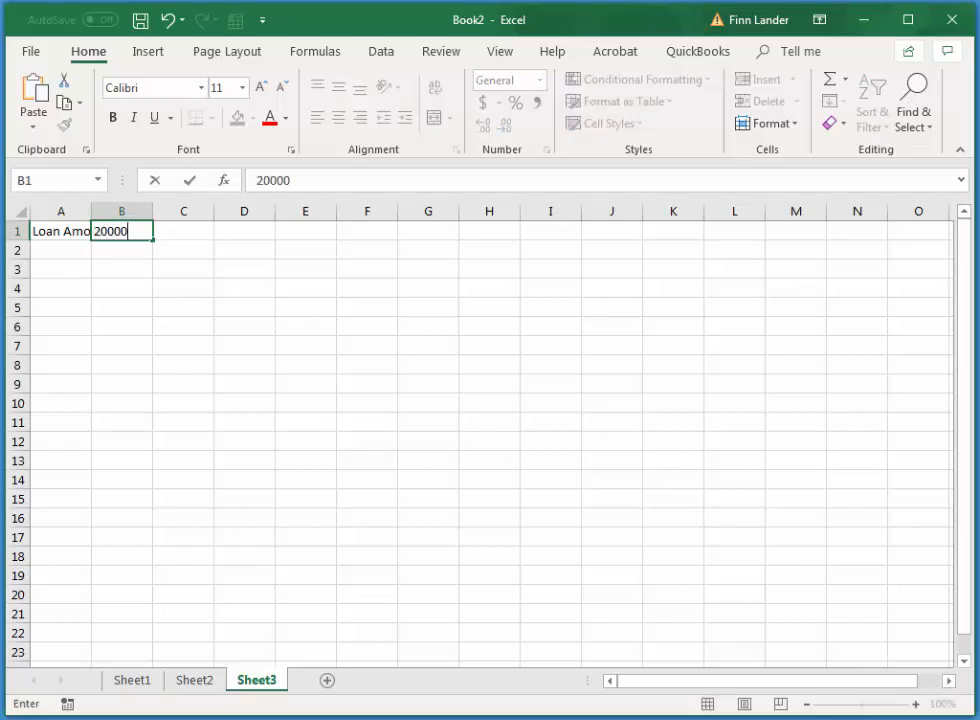
key(Return)
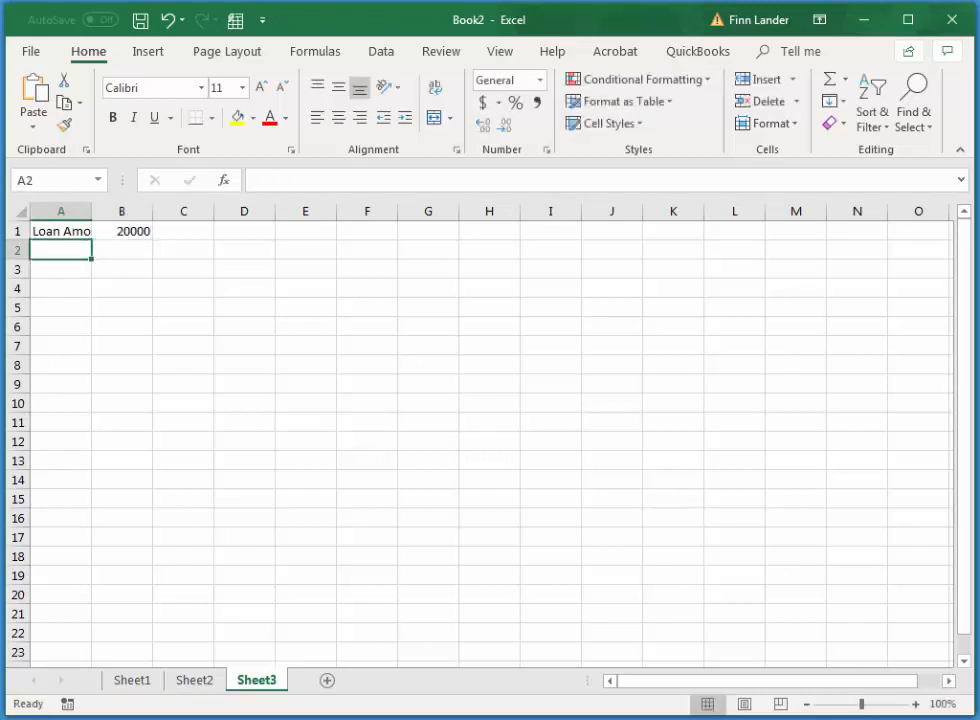
Enter the label Annual Interest Rate in A2 and the rate 18% in B2
text(Annual I)
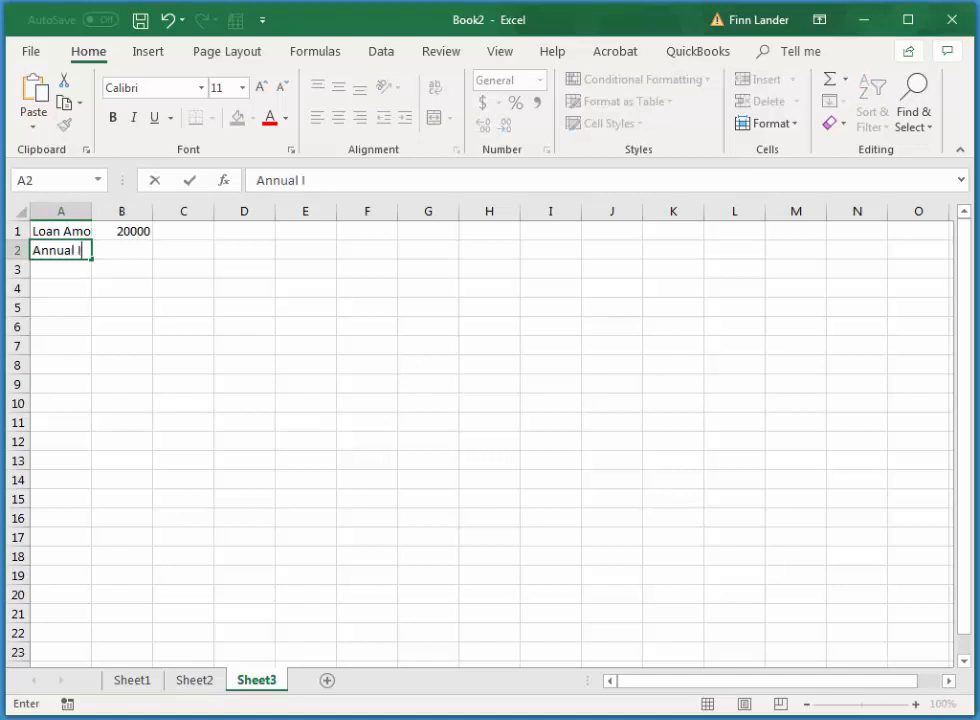
text(nterest Rate)
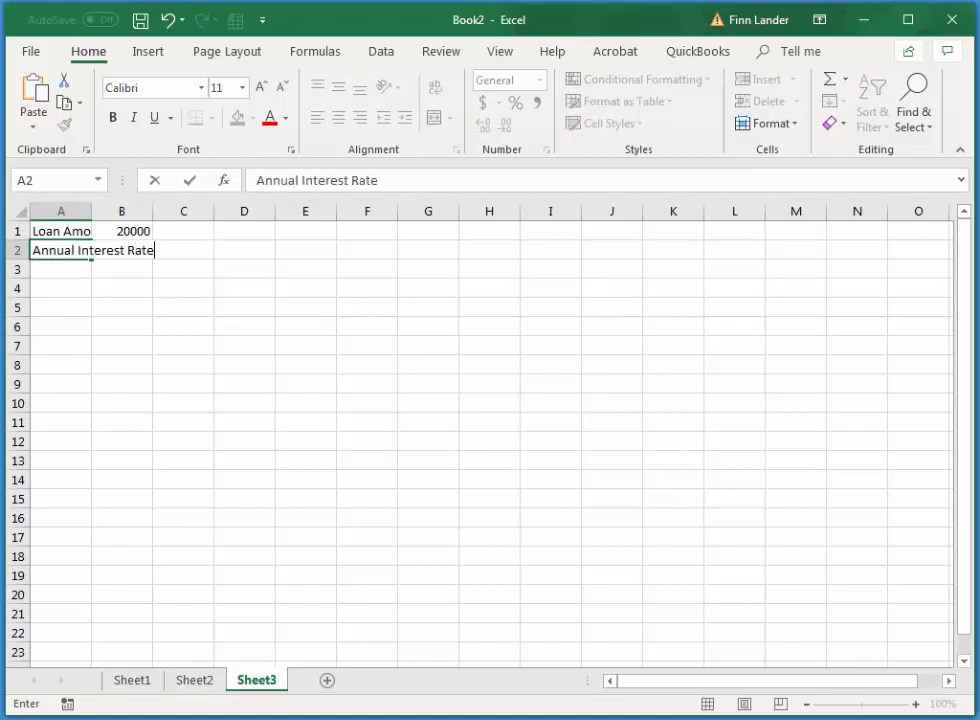
key(Tab)
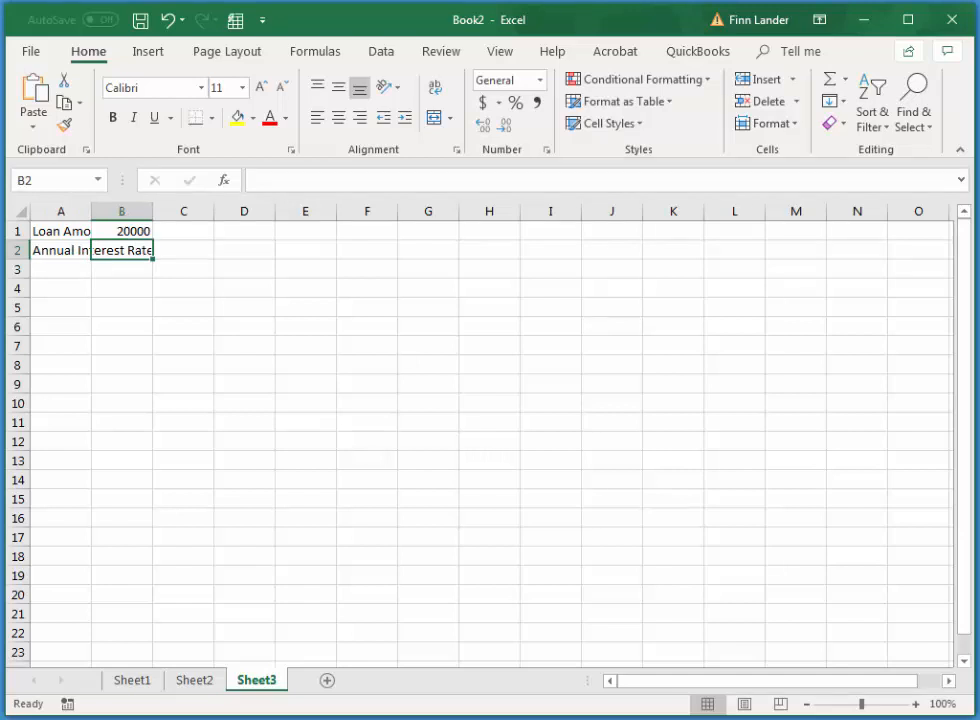
text(18%)
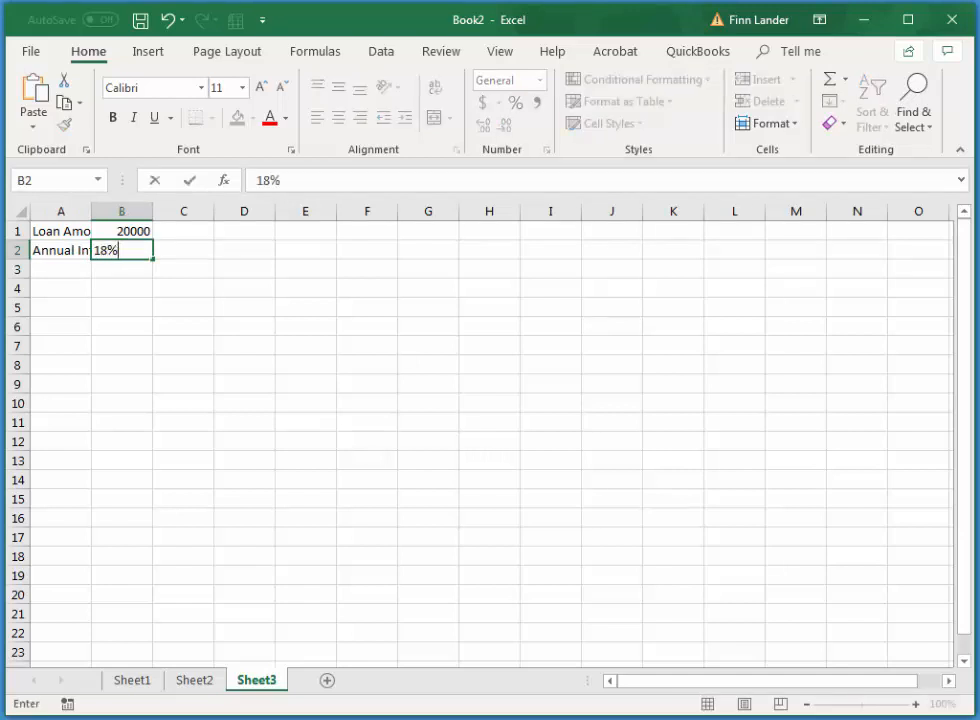
key(Return)
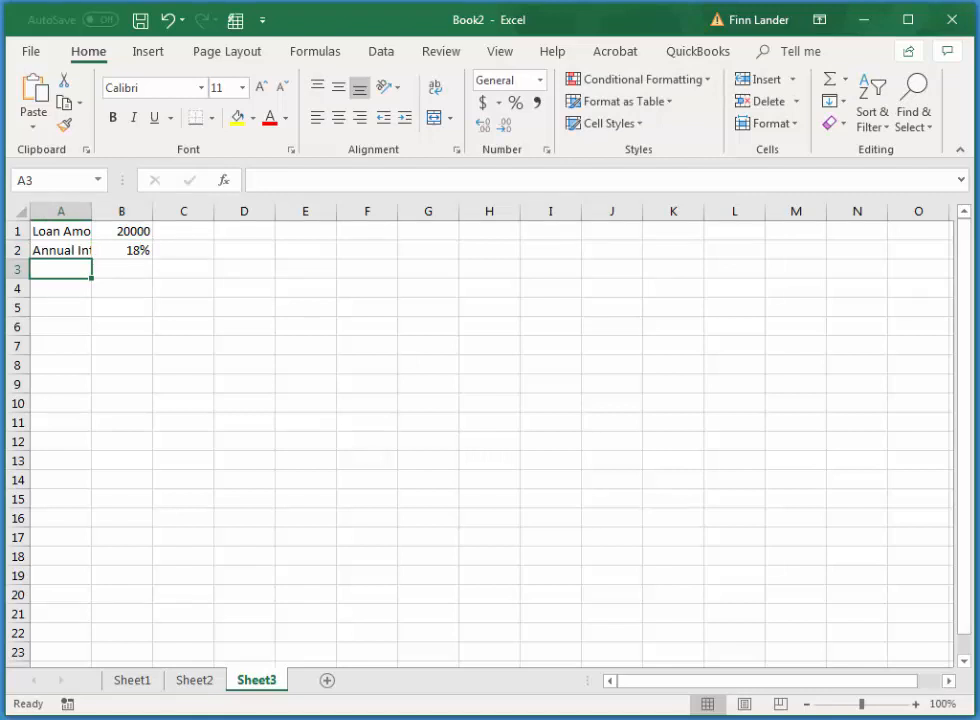
Enter the label Number of payments in A3 with 36 in B3, and autofit column A to its labels
text(Nu)
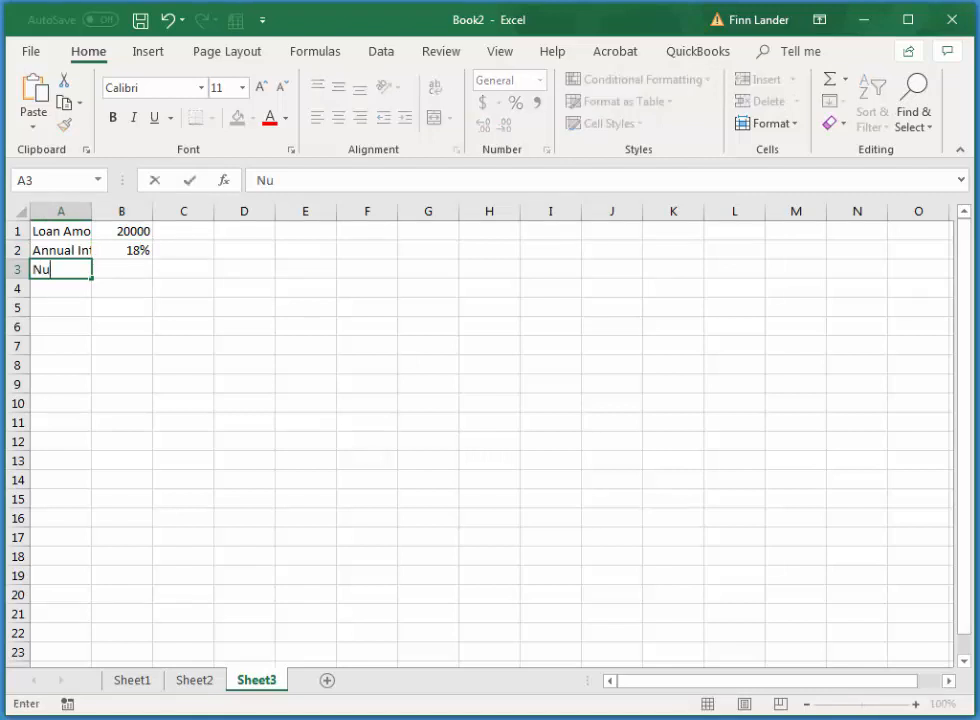
text(mber of payments)
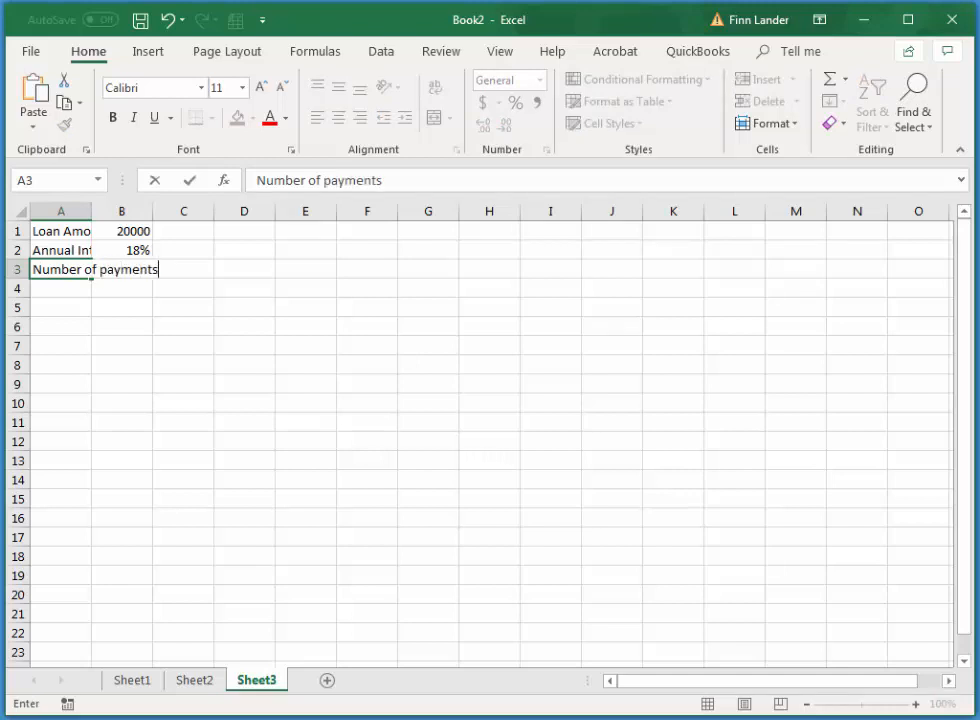
key(Tab)
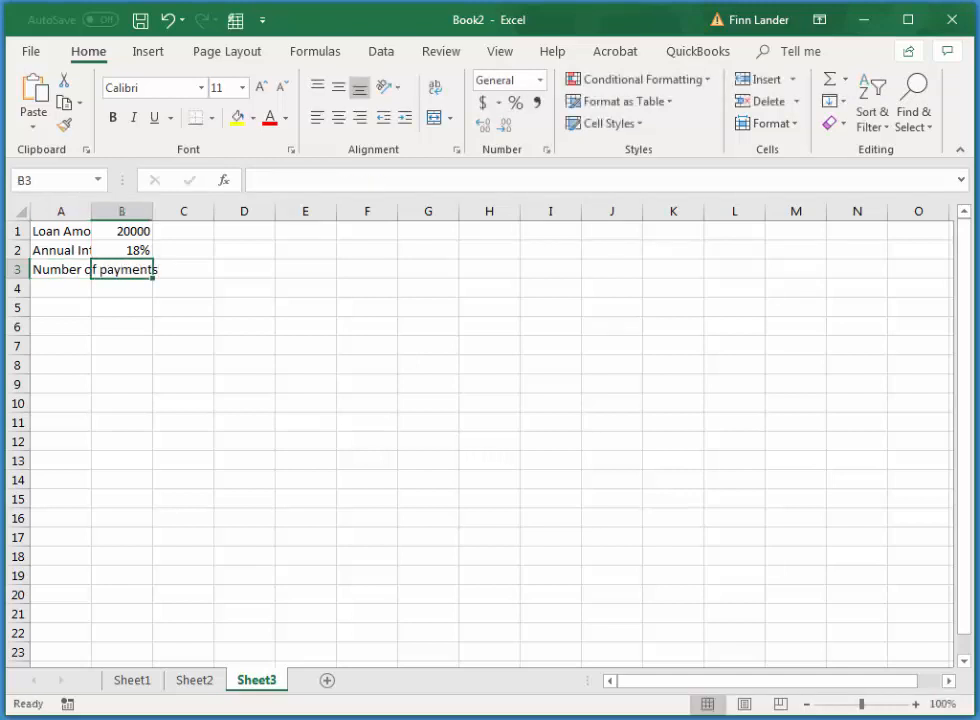
text(36)
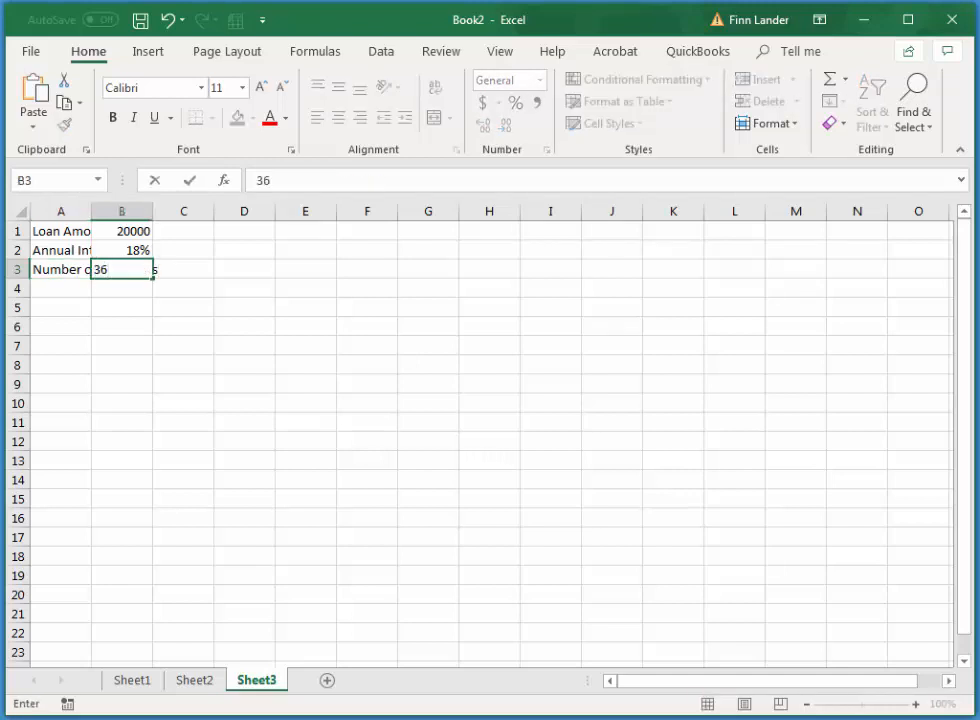
key(Return)
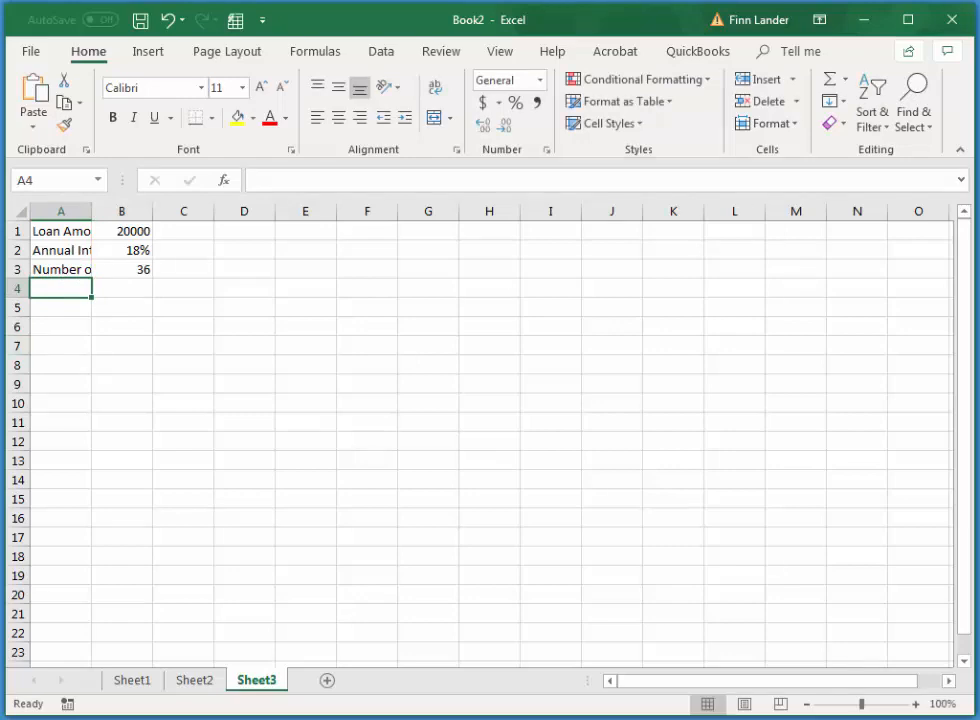
double_click(92, 211)
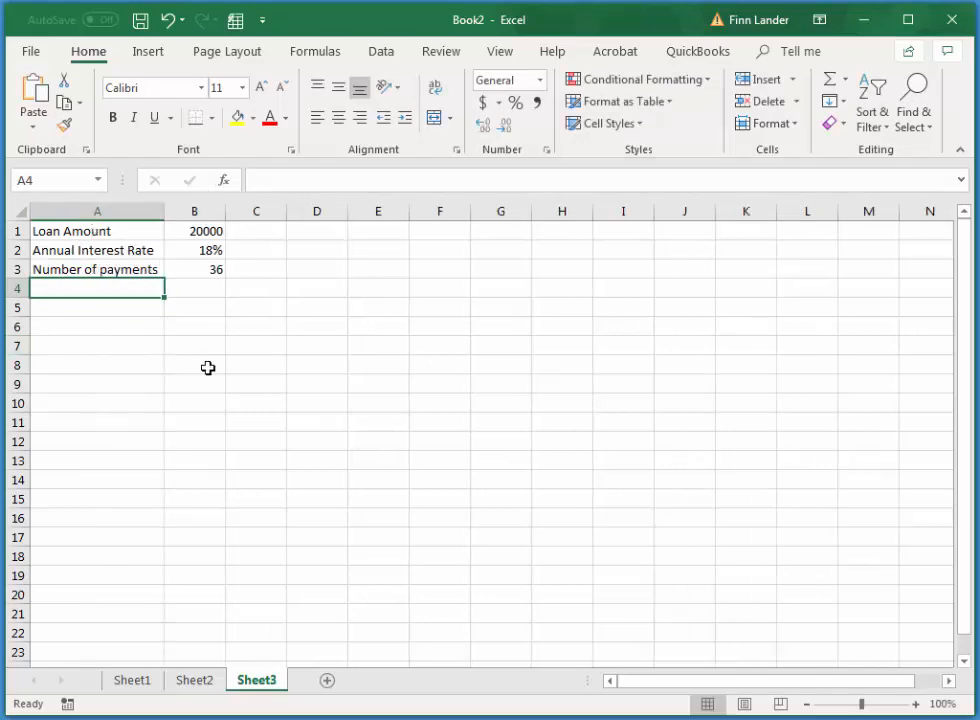
Enter the label Payment amount in cell A5, leaving row 4 blank
click(129, 308)
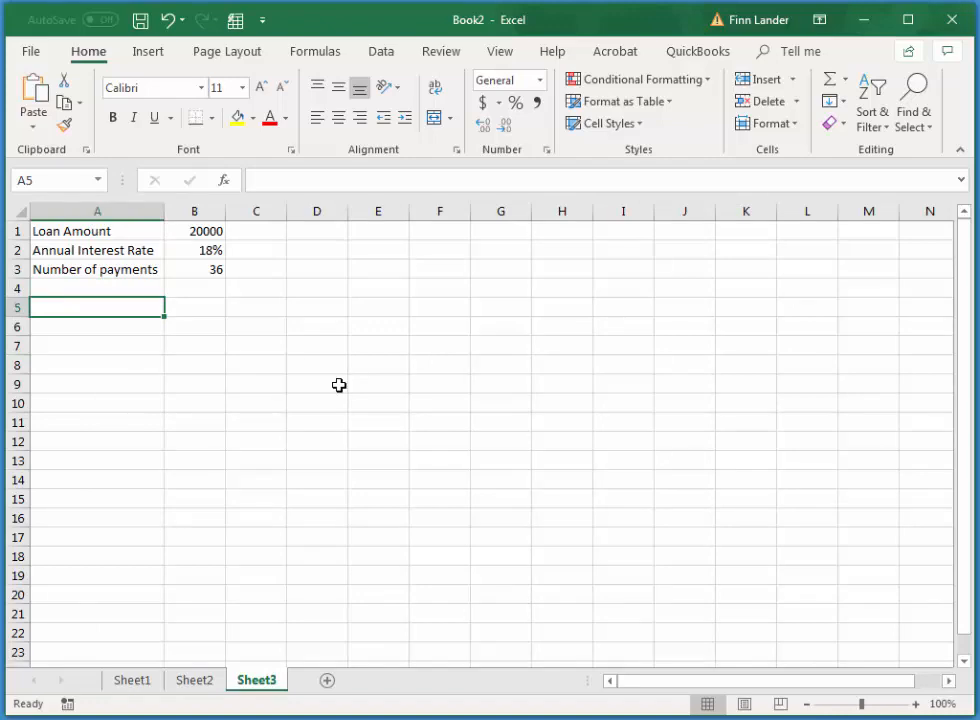
text(Pay)
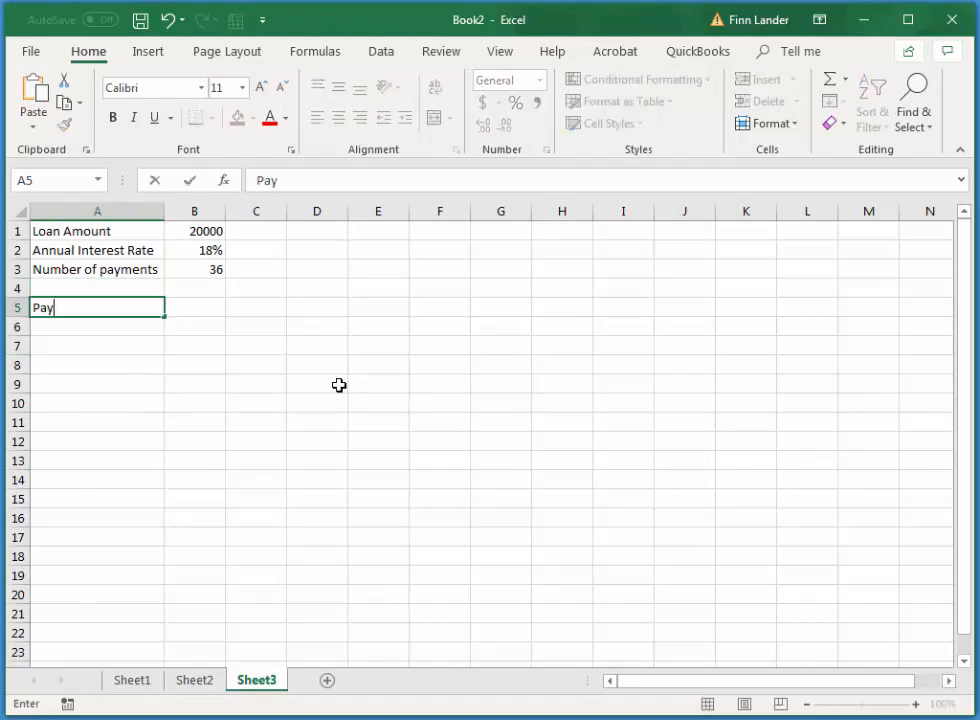
text(ment amount)
key(Tab)
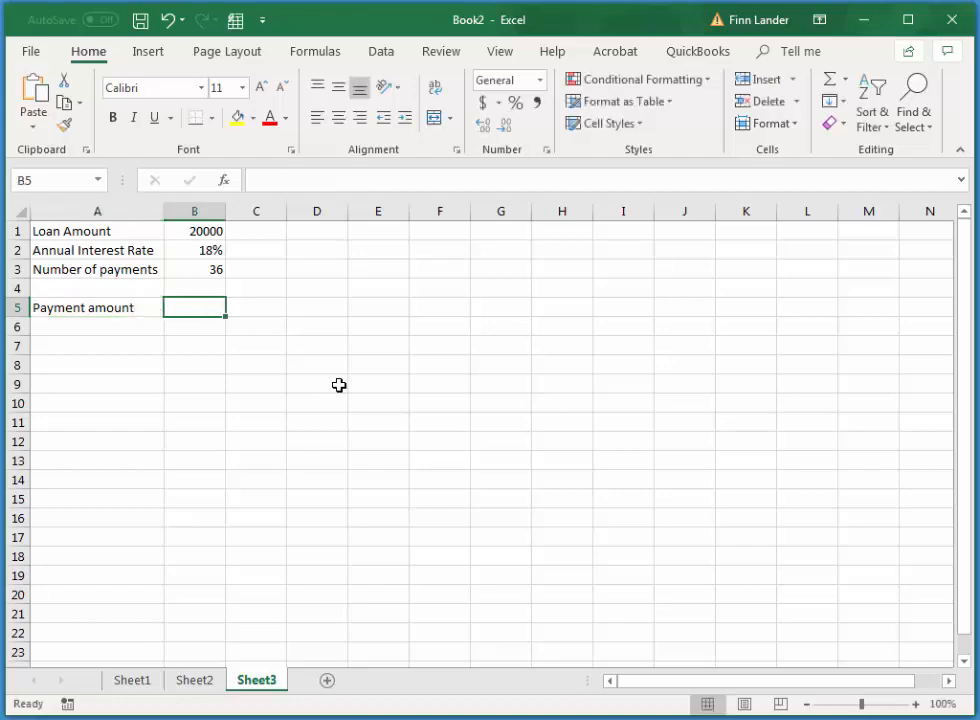
Calculate the monthly loan payment in B5 with the formula =PMT(B2/12,B3,-B1)
text(=p)
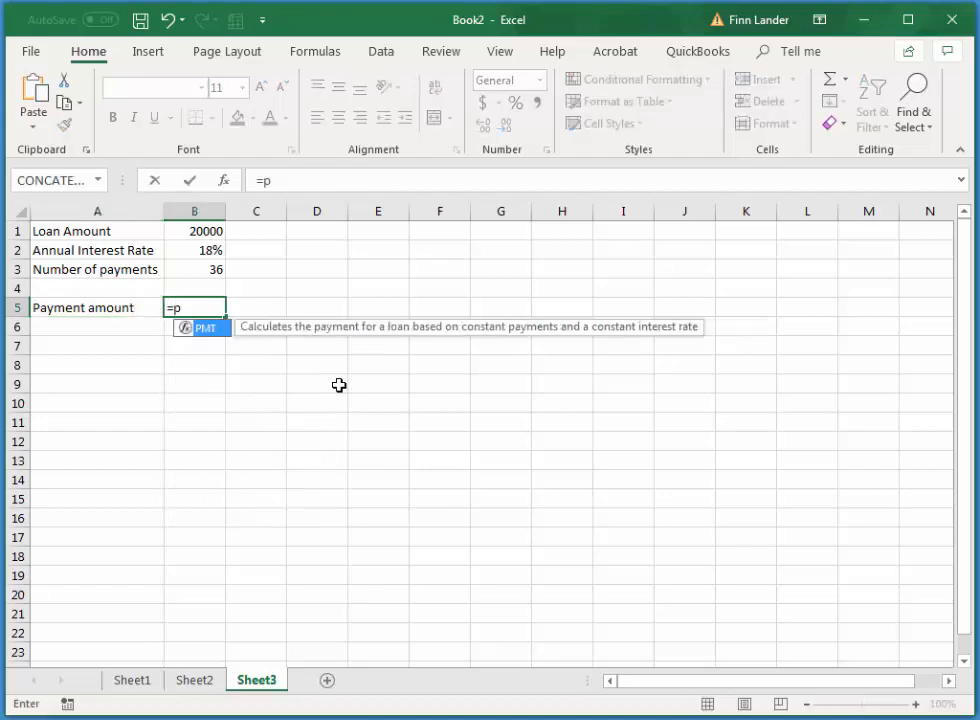
text(mt()
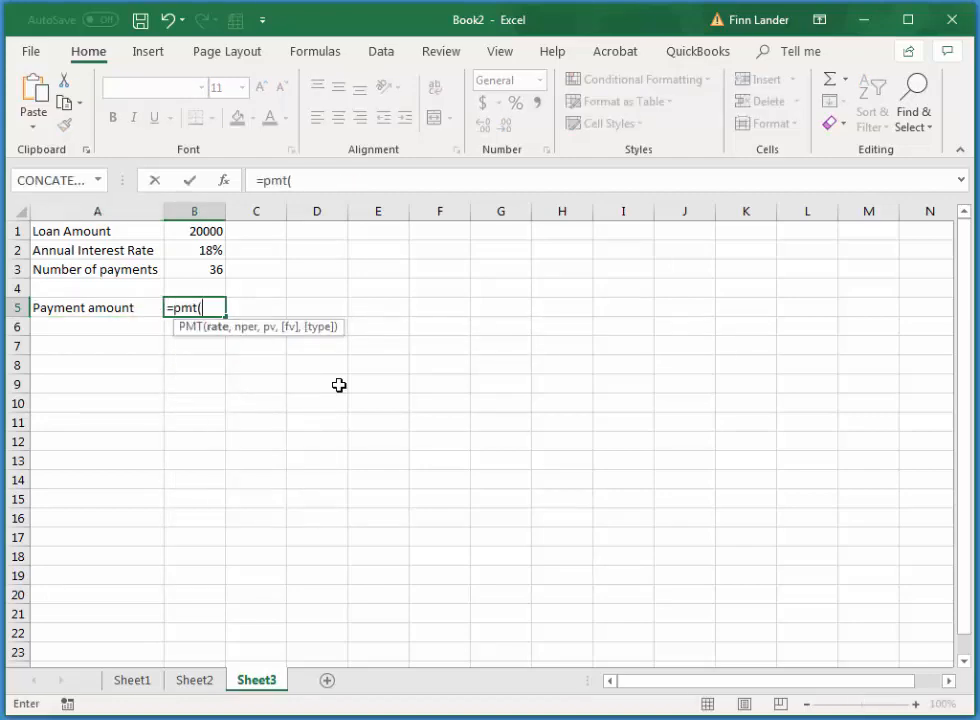
click(206, 250)
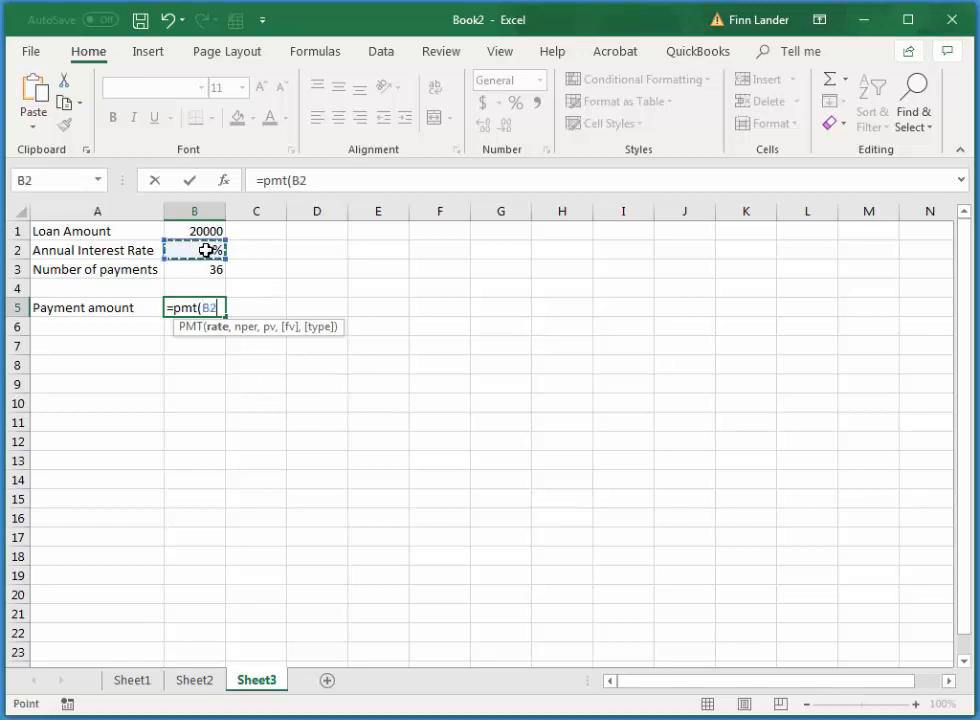
text(/12)
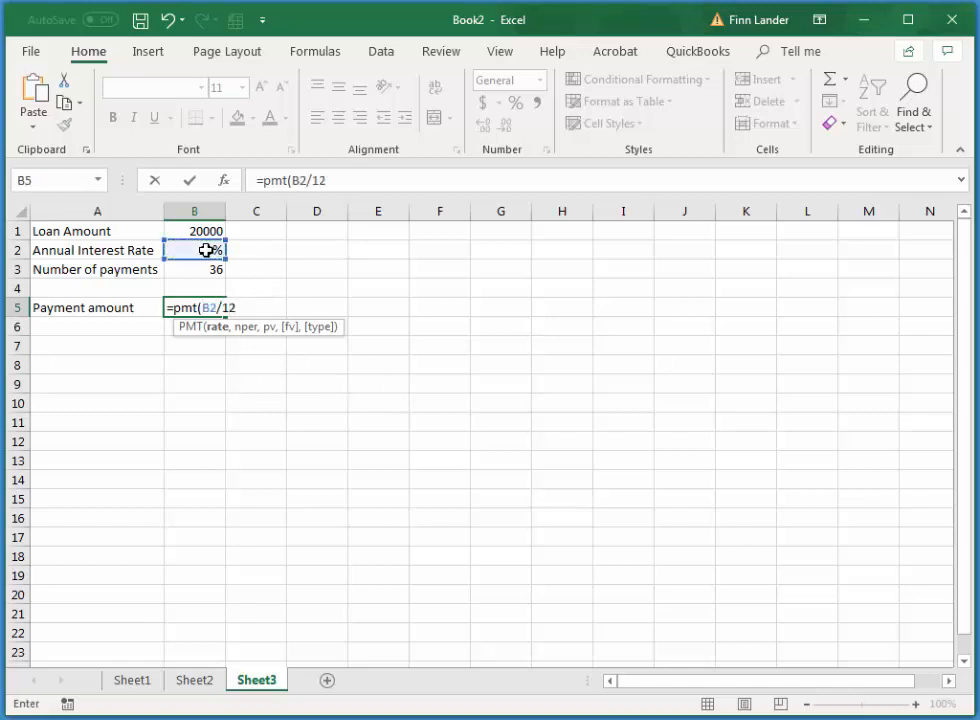
text(,)
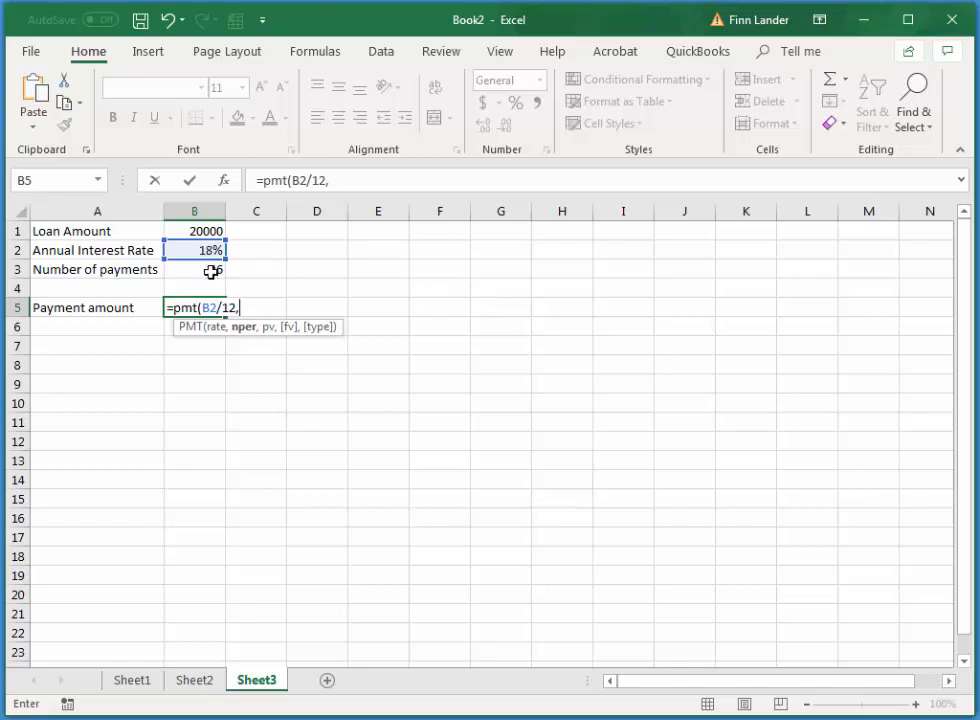
click(211, 272)
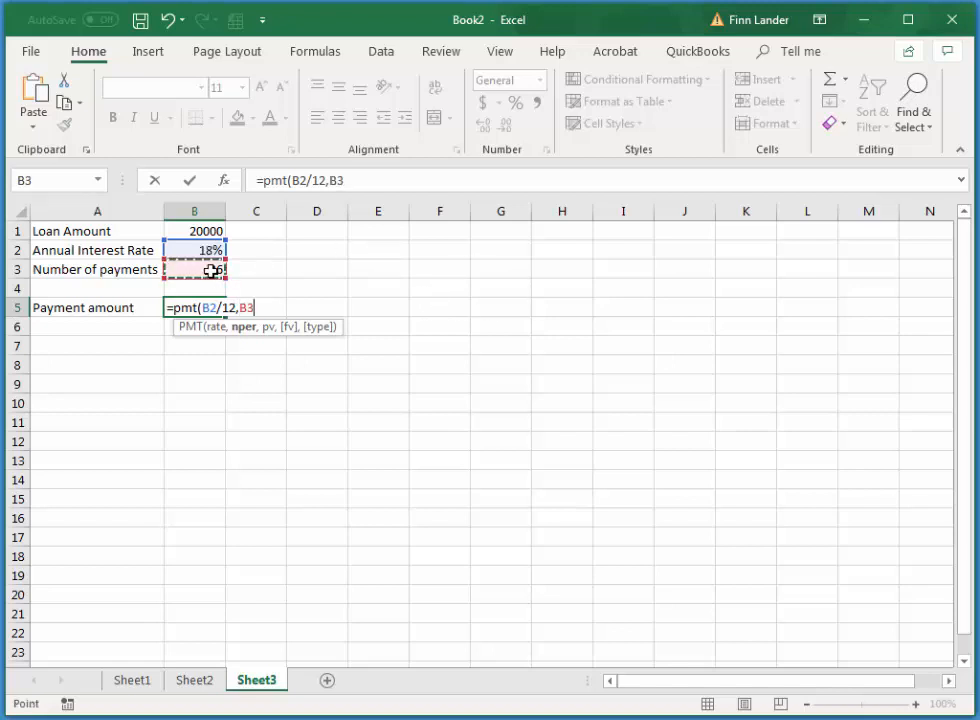
text(,)
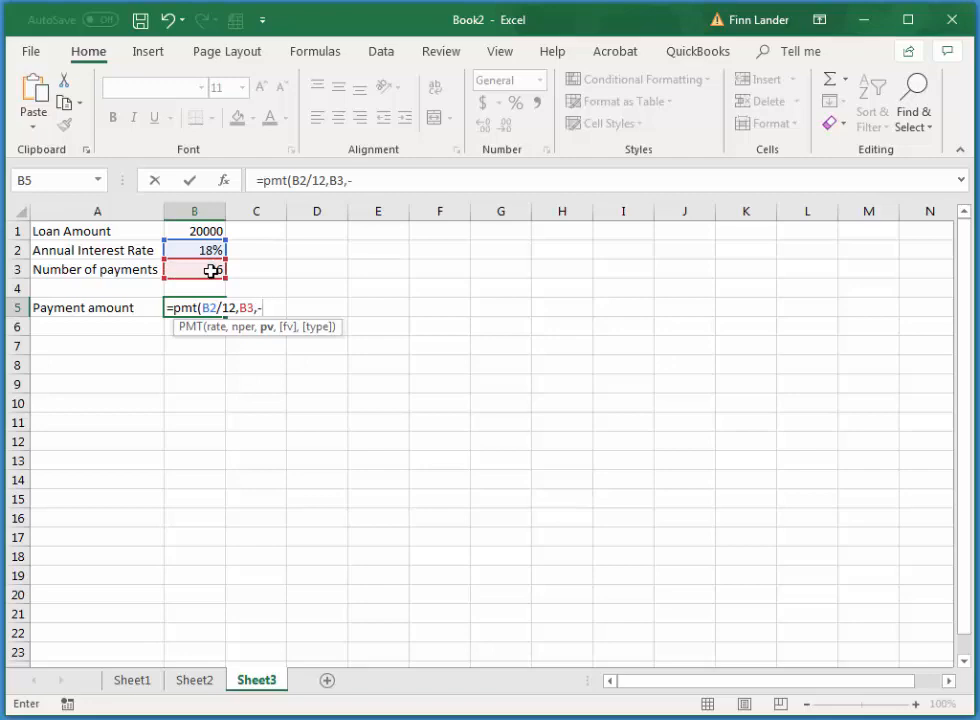
text(-)
click(206, 231)
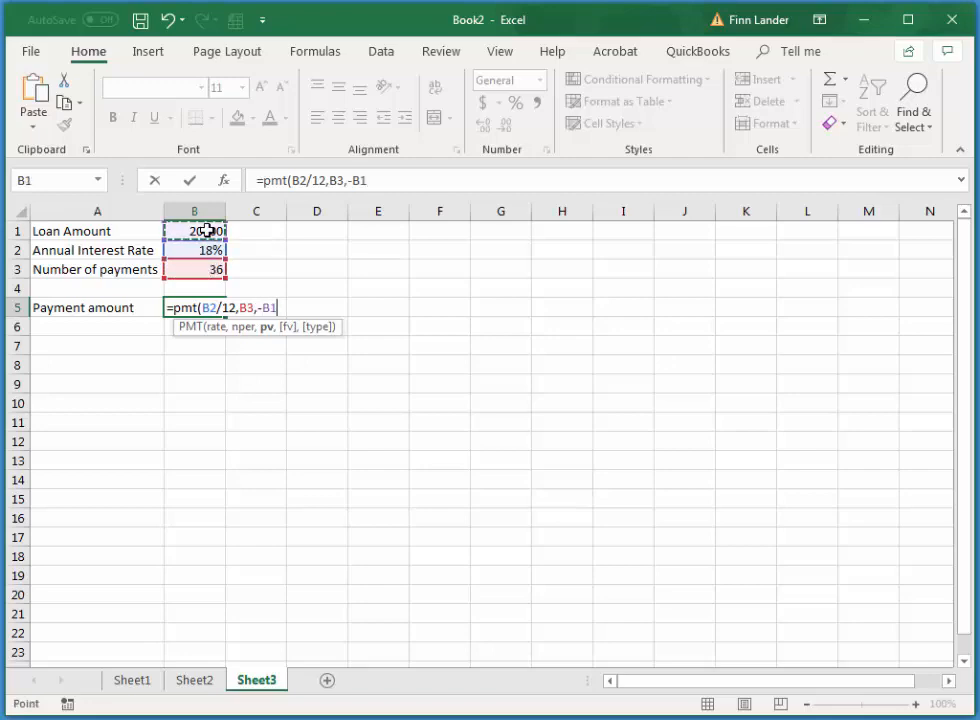
text())
key(Return)
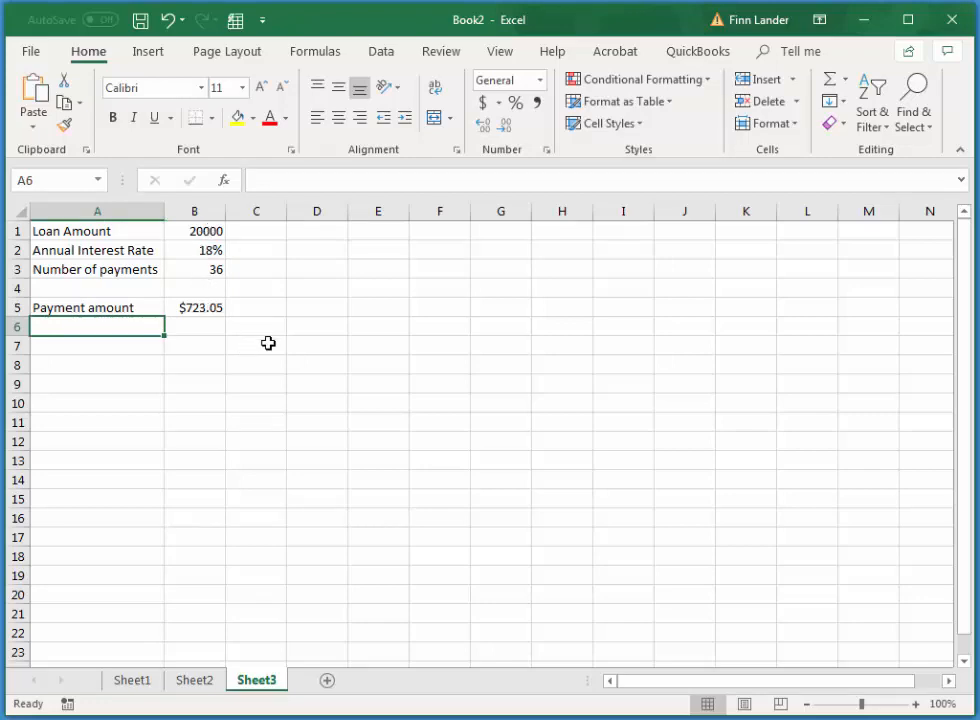
Enter the label Total Payments in A6 and calculate the total in B6 with the formula =B5*B3
text(Tot)
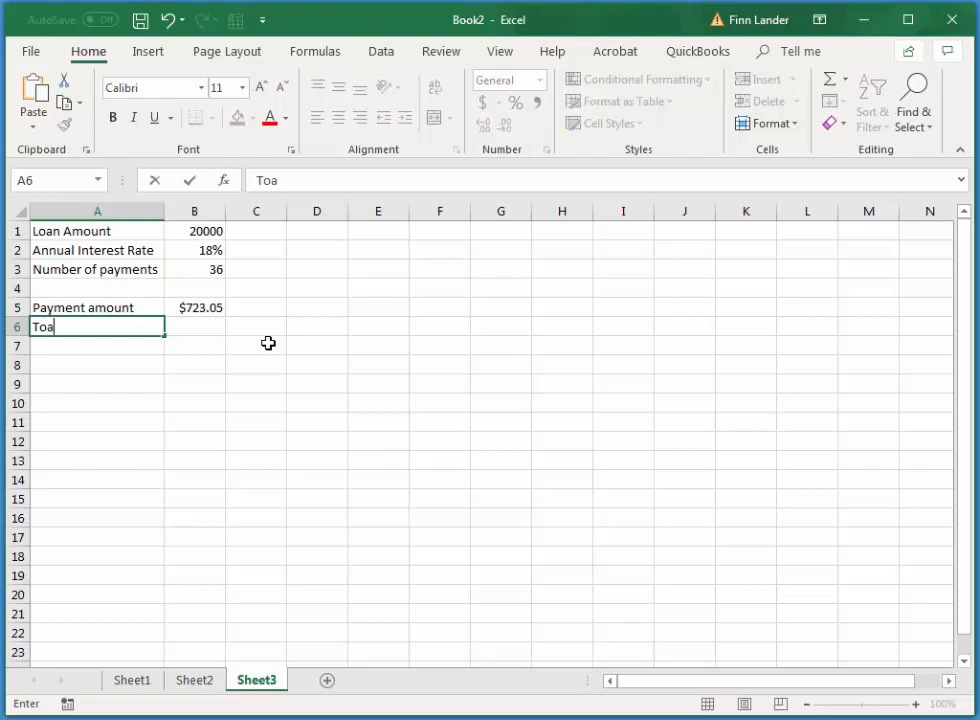
text(al Payments)
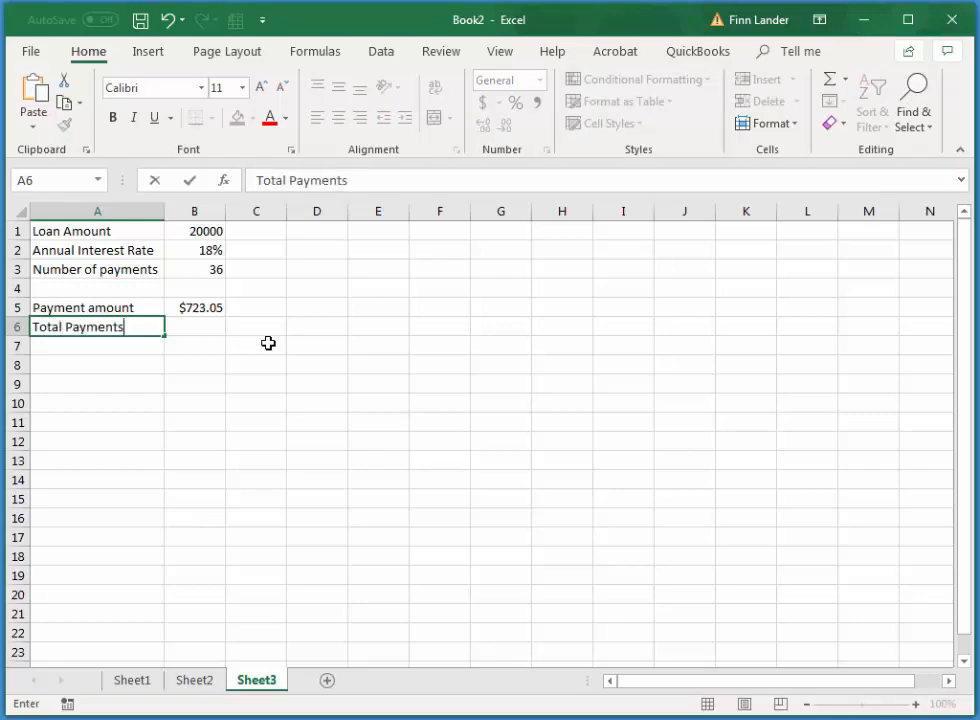
key(Tab)
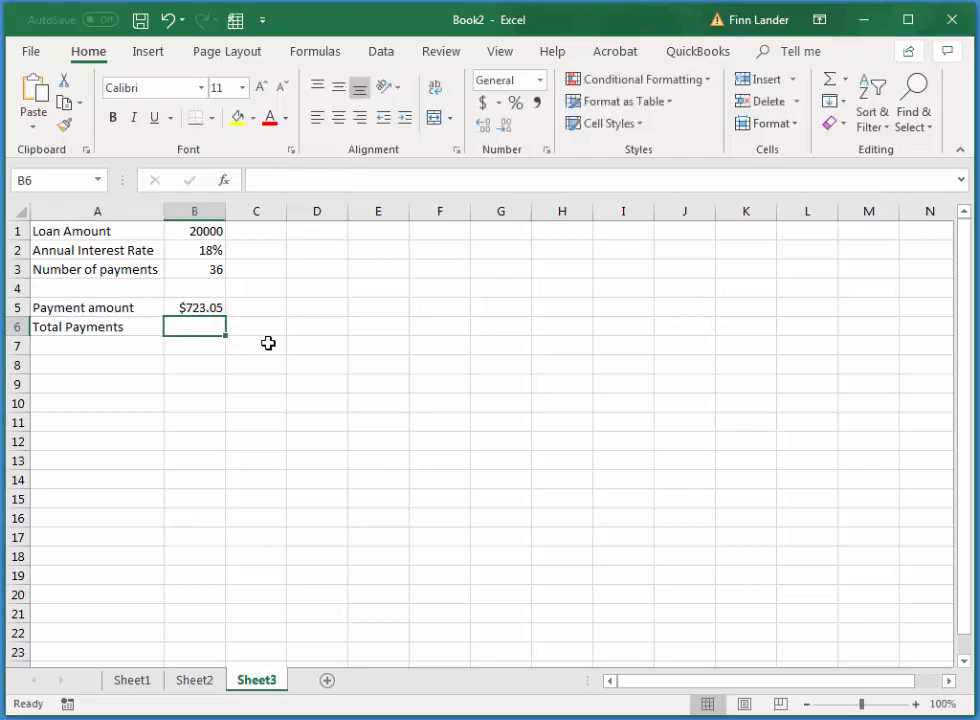
text(=)
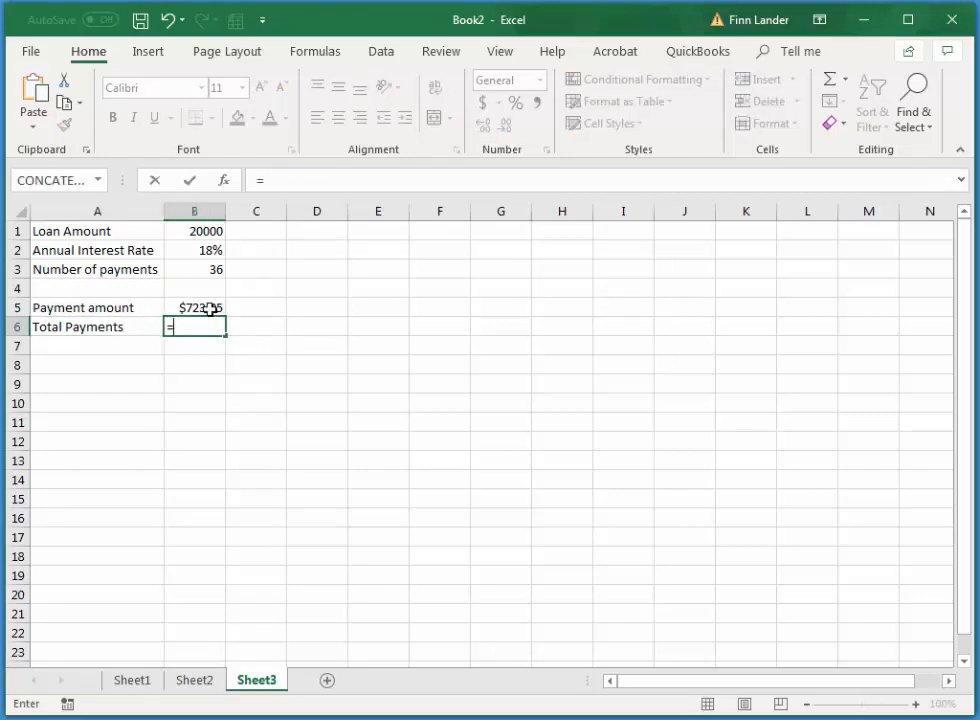
click(210, 309)
text(*)
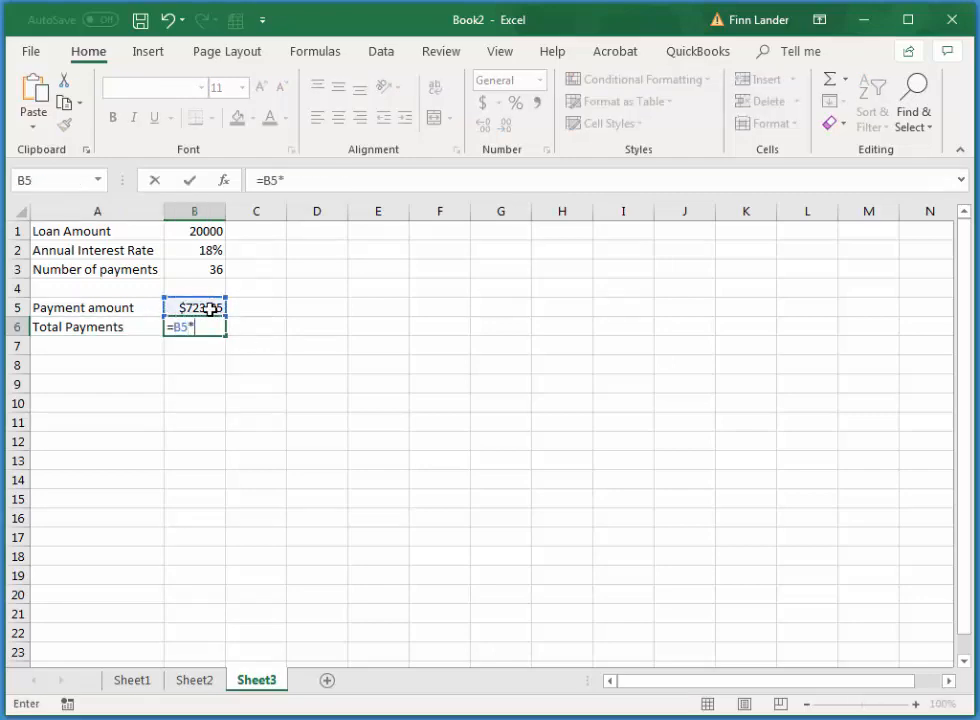
click(203, 279)
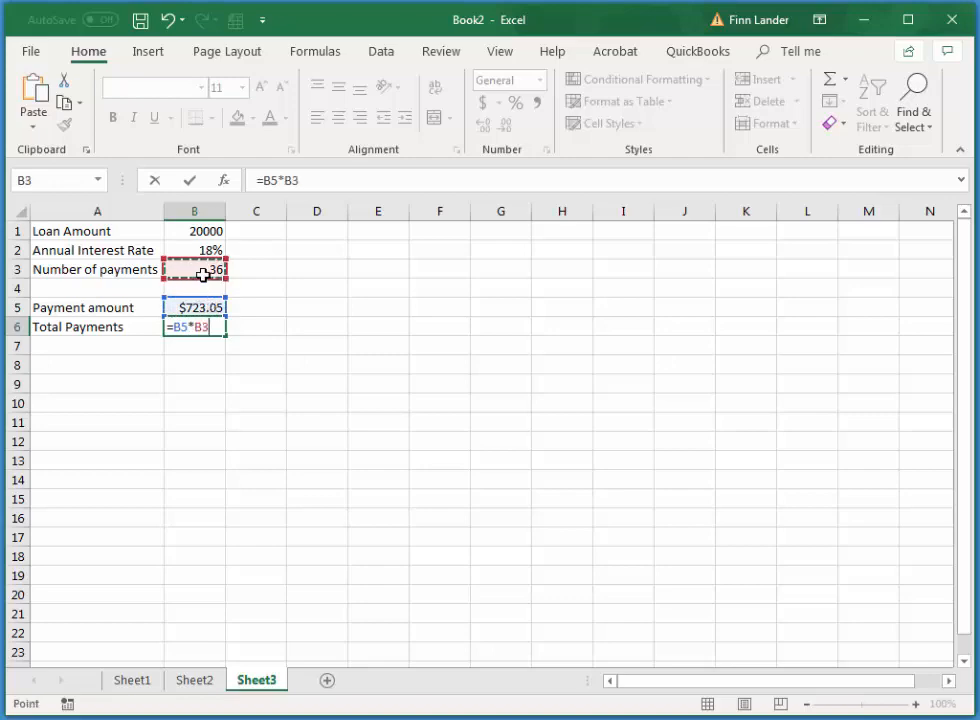
key(Return)
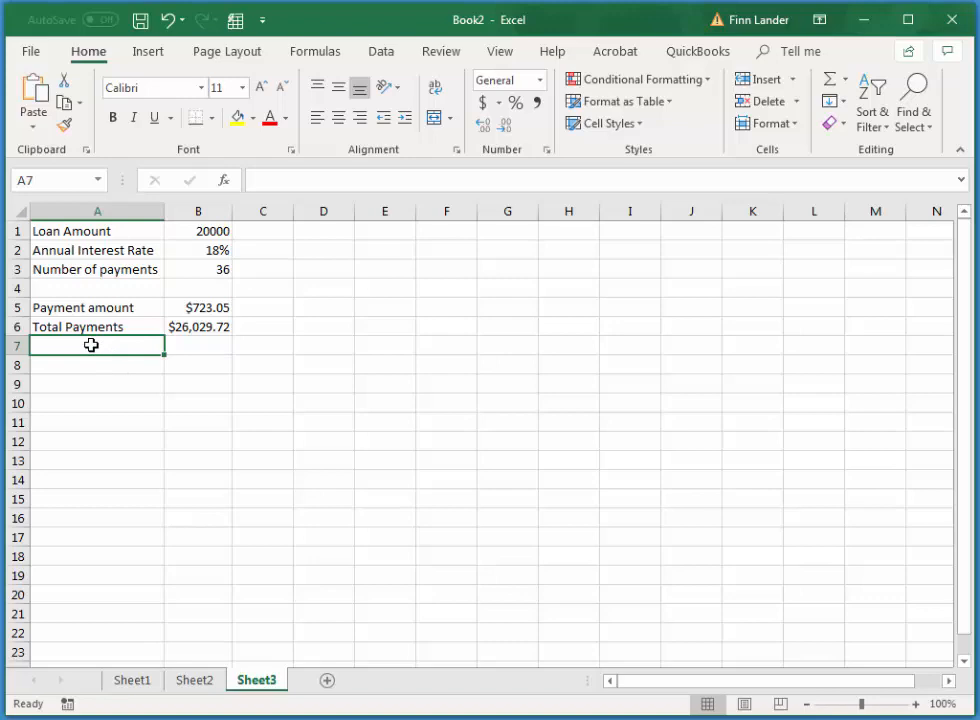
Enter the label Total Interest in A7 and calculate it in B7 with the formula =B6-B1
text(Total Pay)
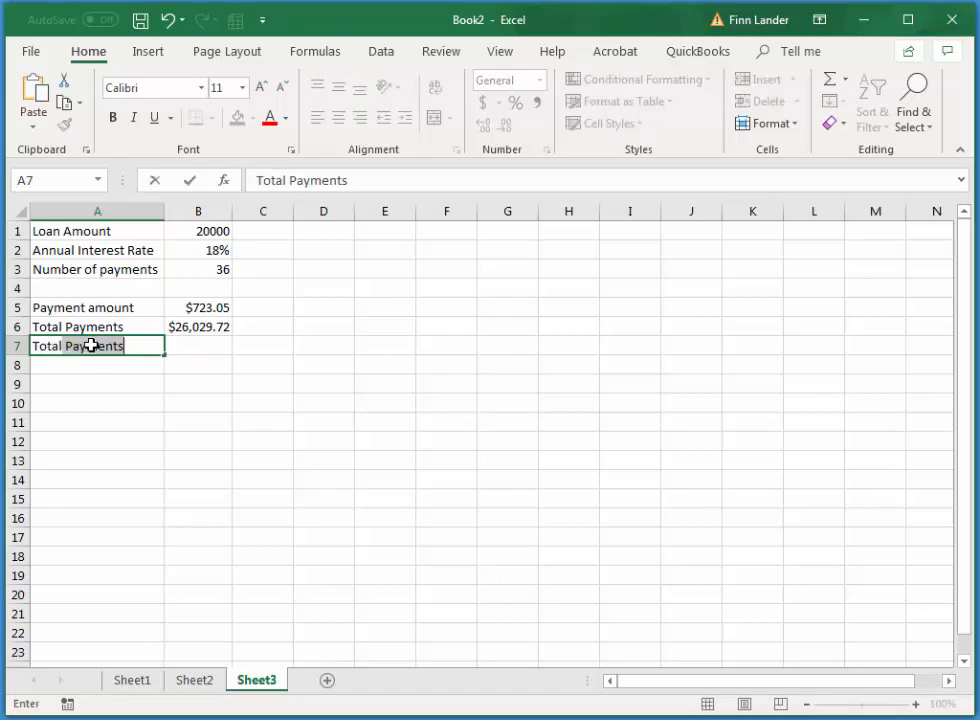
text(Interest)
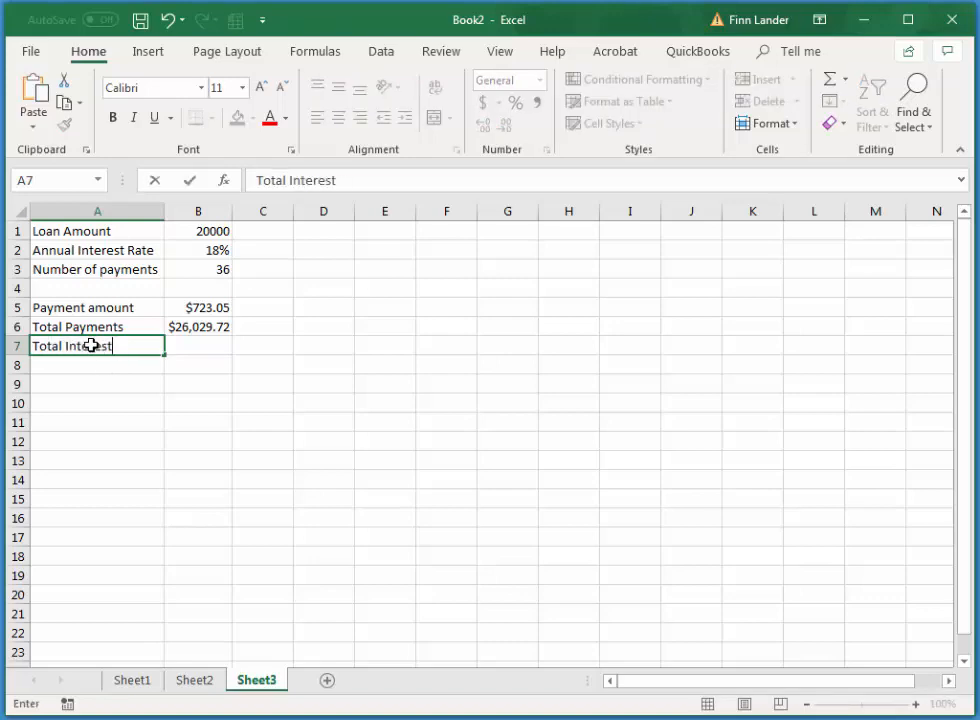
key(Tab)
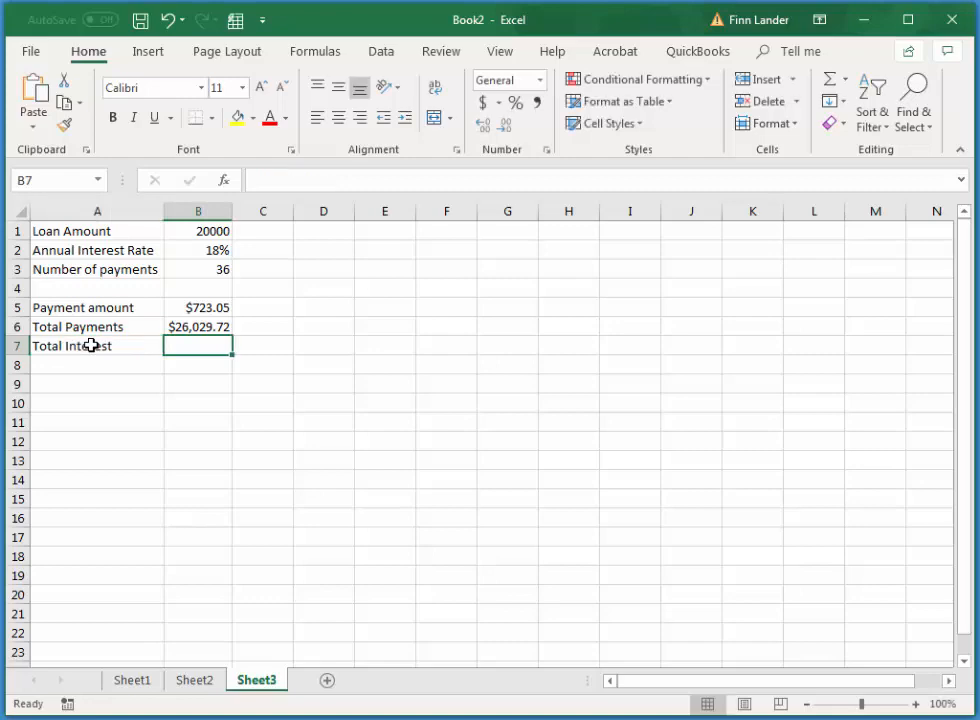
text(=)
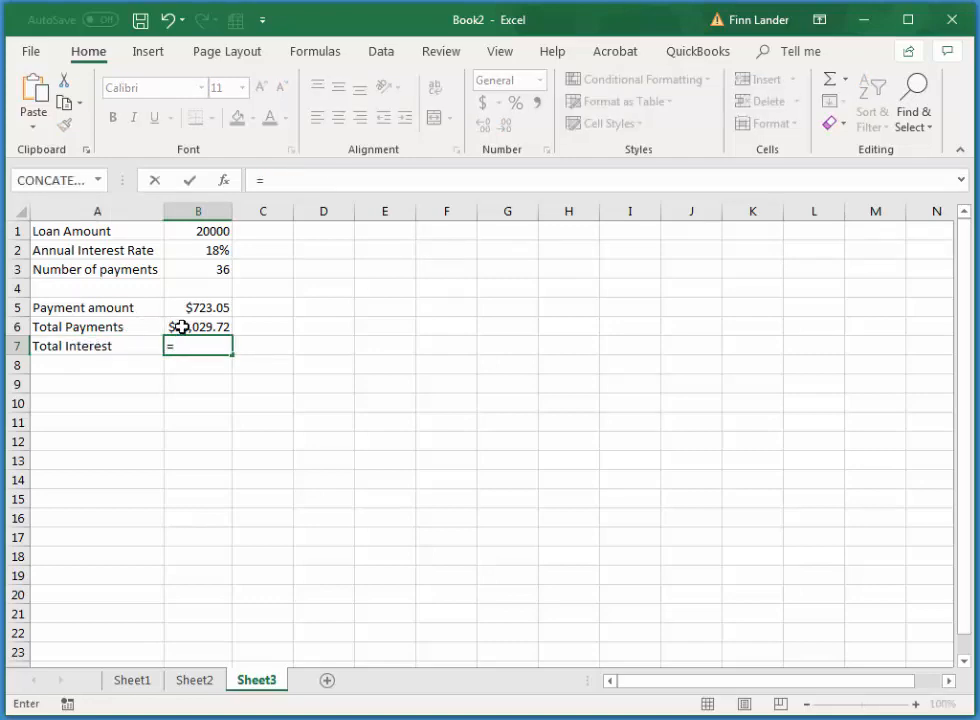
click(181, 326)
text(-)
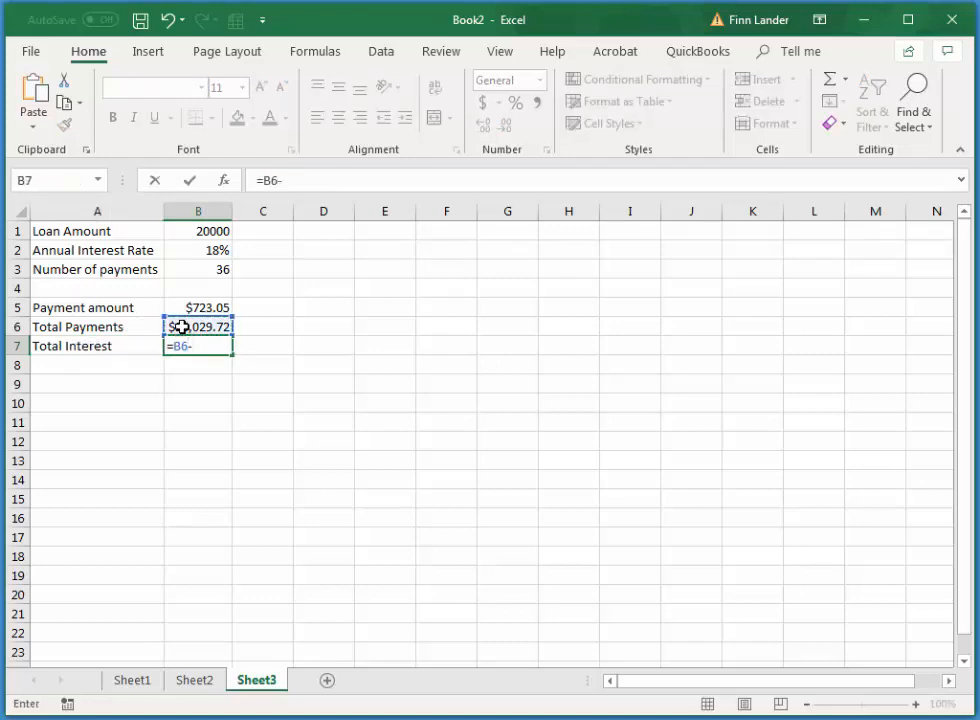
click(210, 230)
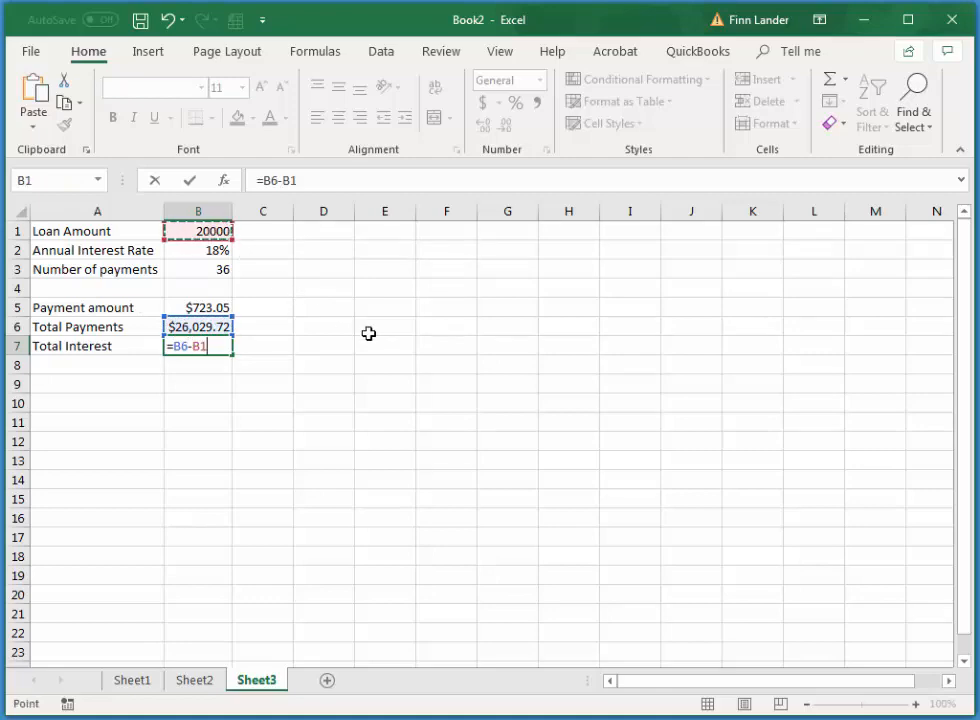
key(Return)
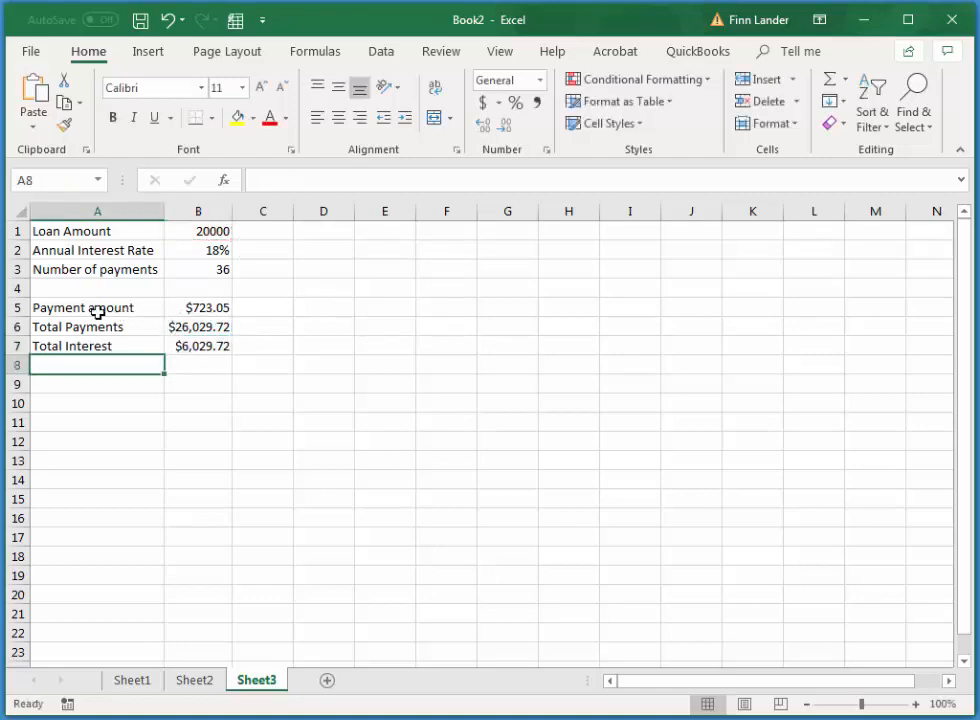
Copy the labels Payment amount, Total Payments and Total Interest from A5:A7 to A11:A13
drag(193, 308, 205, 338)
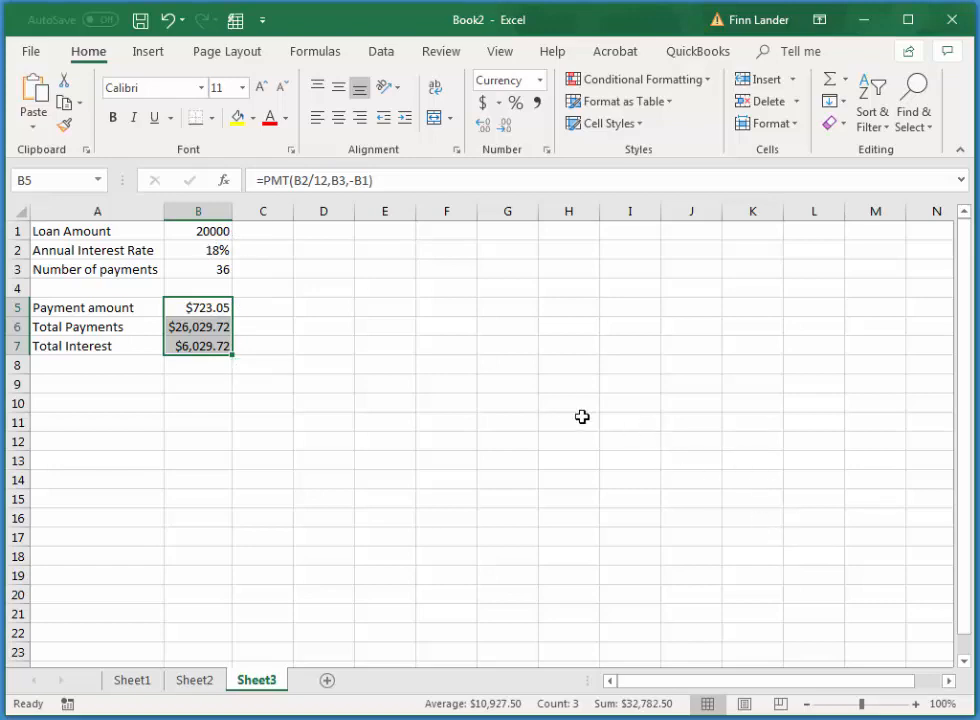
click(76, 307)
drag(76, 307, 82, 345)
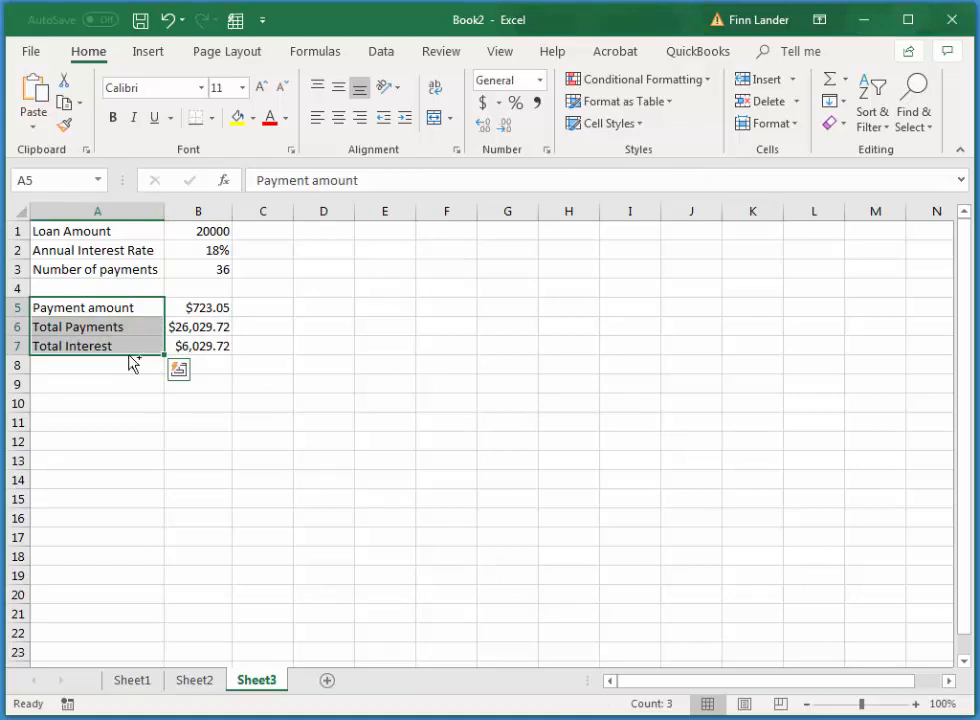
drag(130, 362, 150, 452)
click(132, 401)
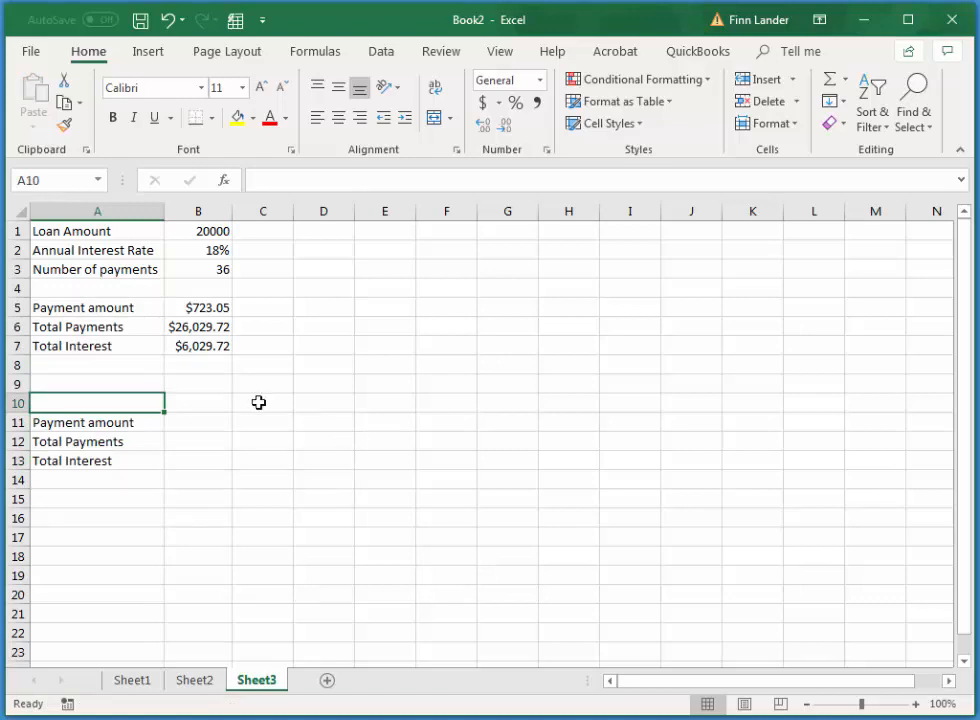
Enter the heading What If Analysis in cell A9, above the copied labels
click(148, 383)
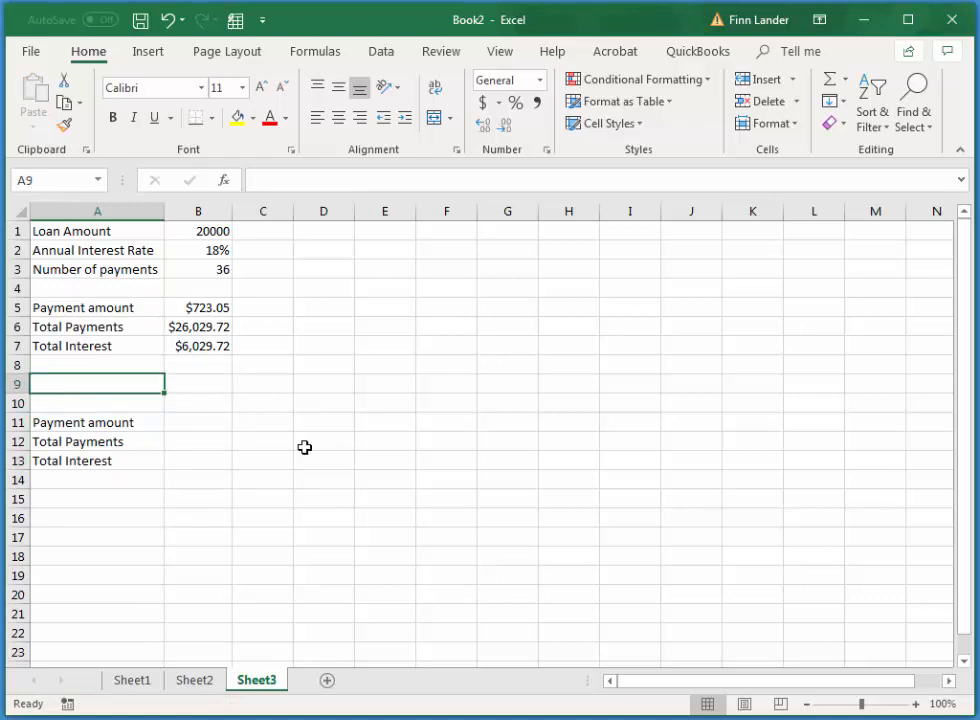
text(Datt)
key(BackSpace)
key(BackSpace)
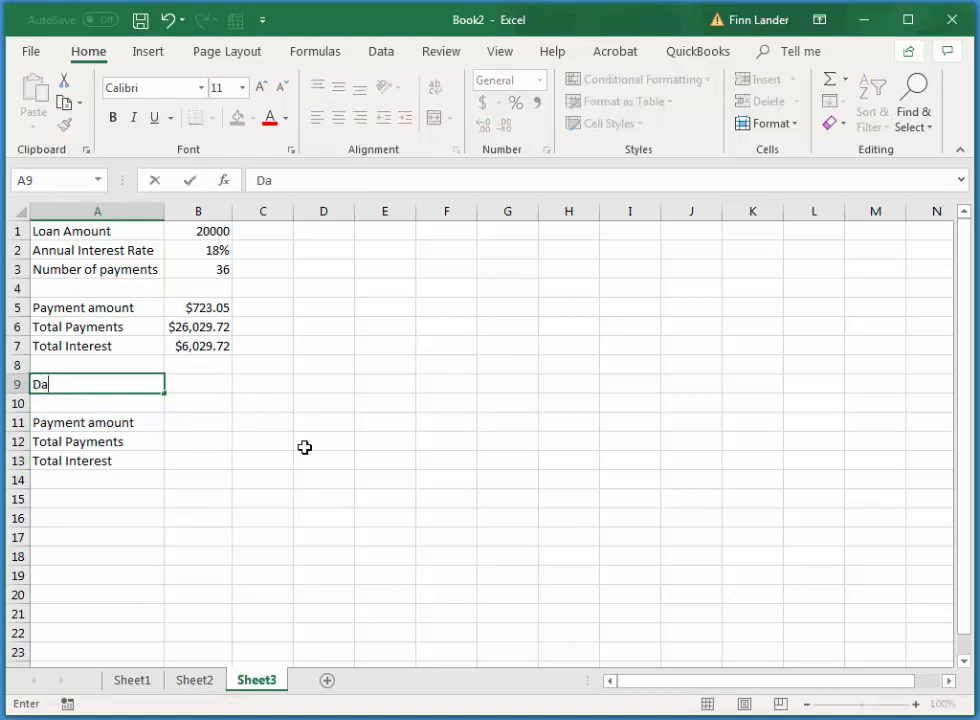
text(ta Analysis)
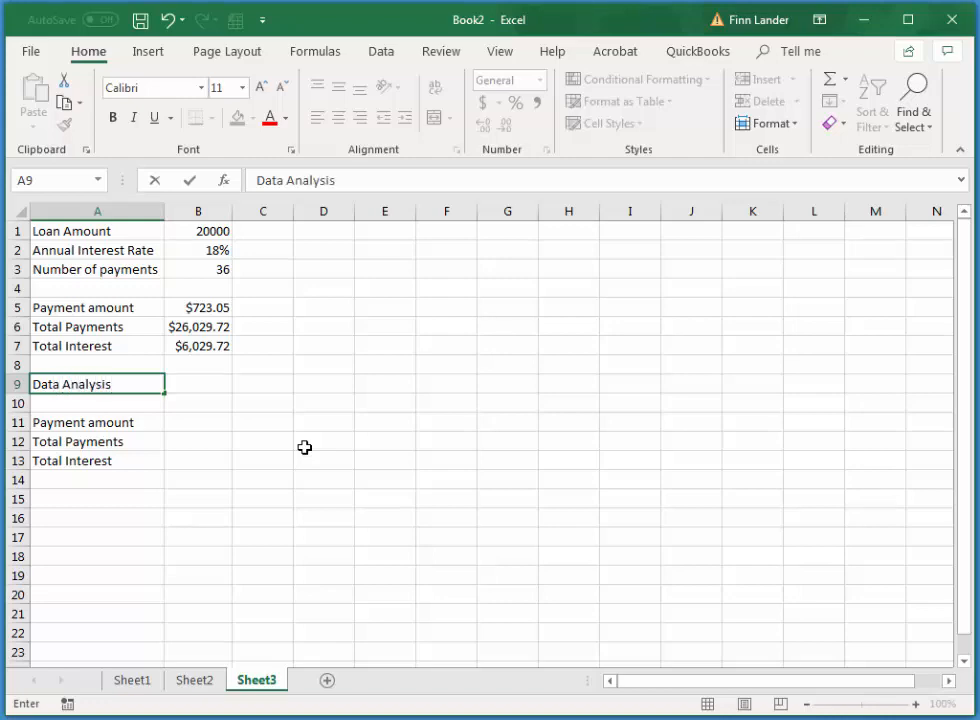
drag(119, 381, 12, 386)
text(What )
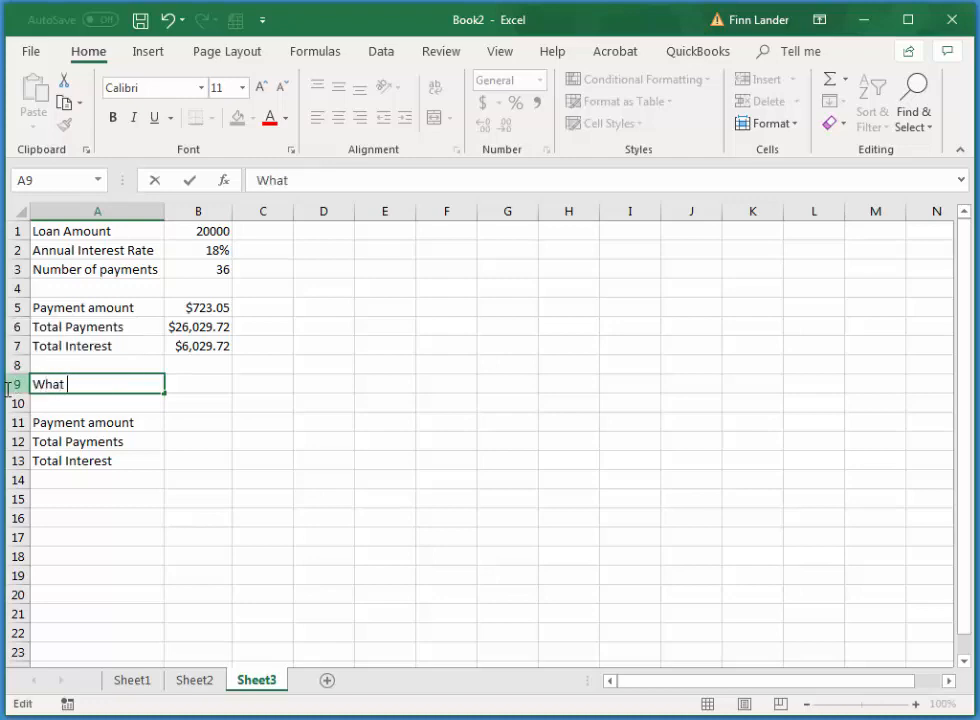
text(If Analysis)
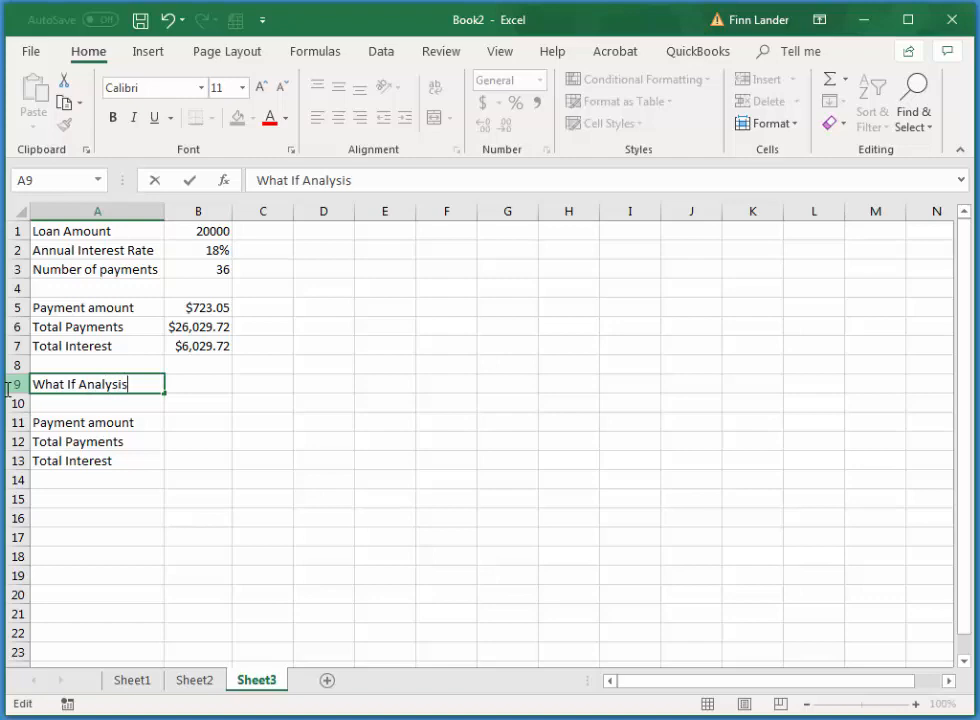
key(Tab)
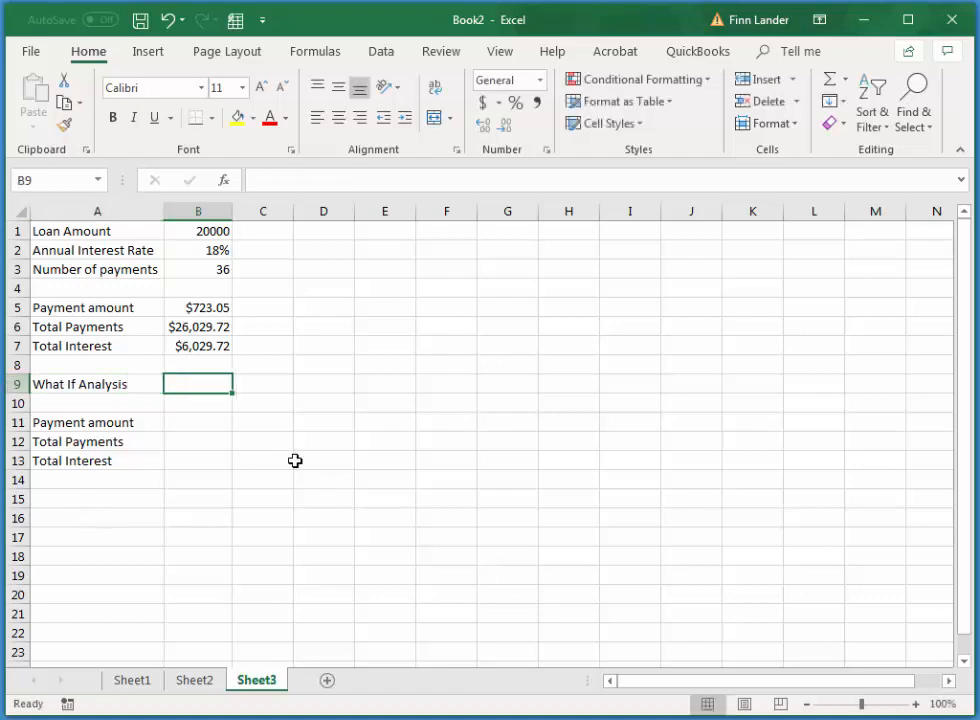
Move the copied labels down one row to A12:A14 and link B12 to the payment amount with =B5
click(208, 427)
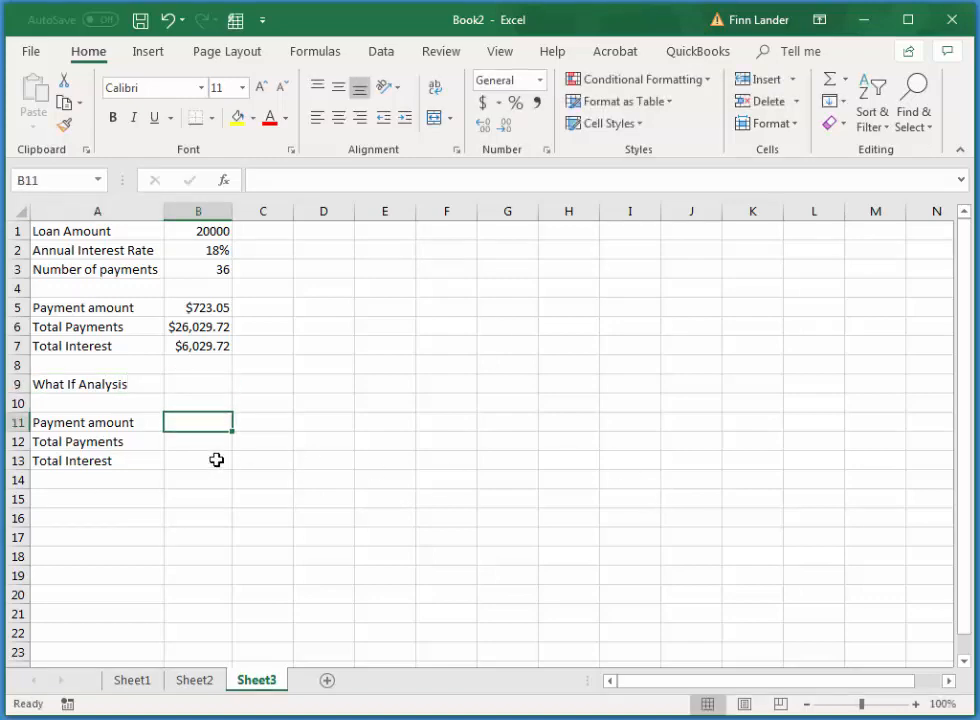
drag(96, 422, 134, 478)
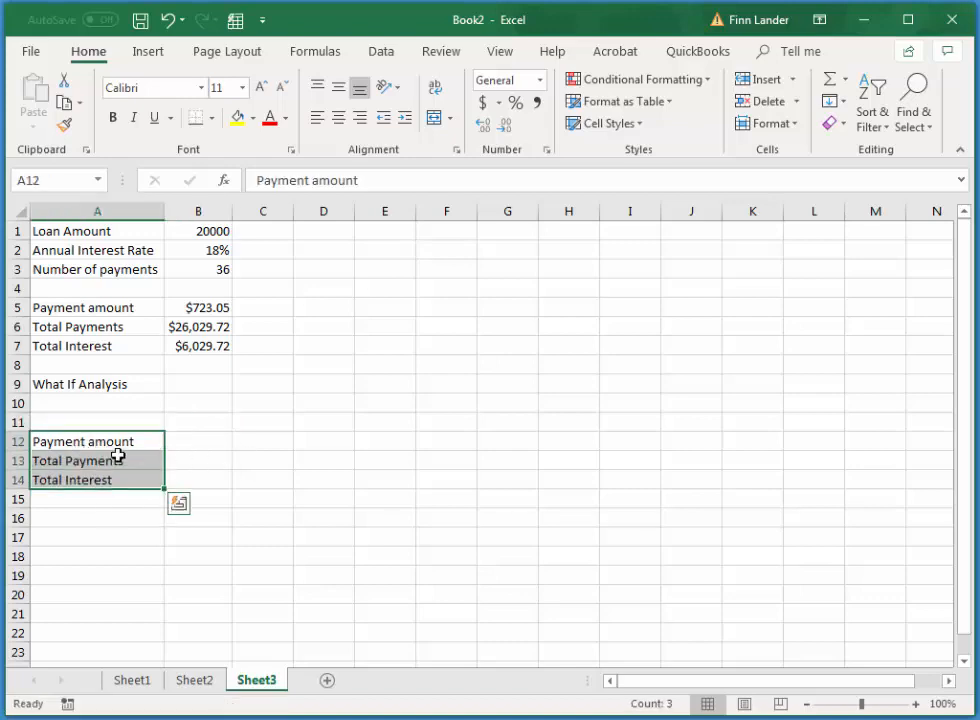
click(190, 446)
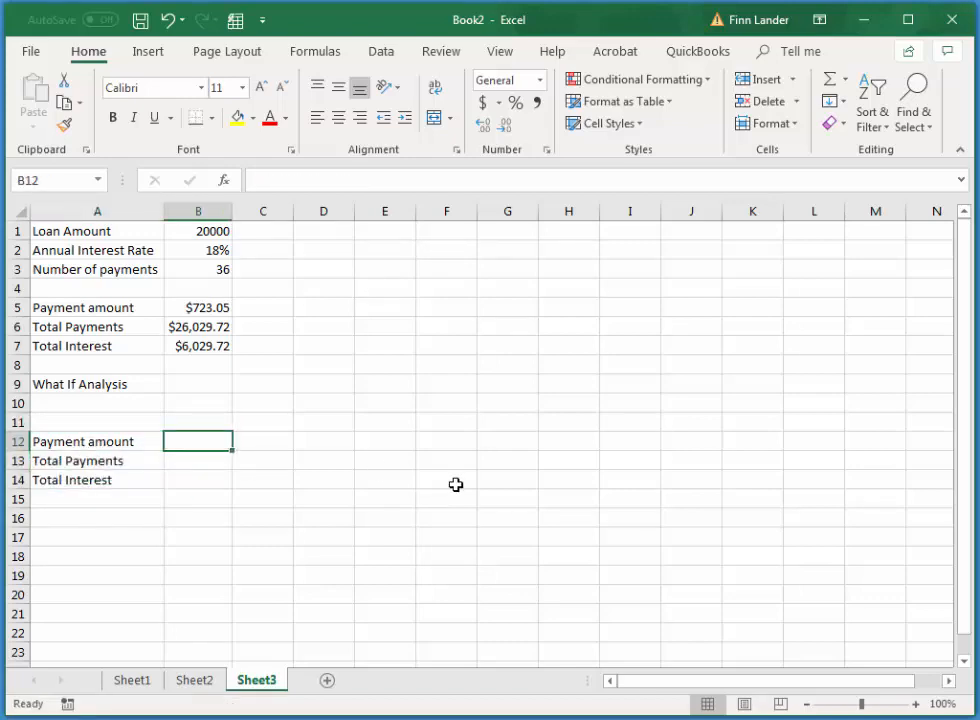
text(=)
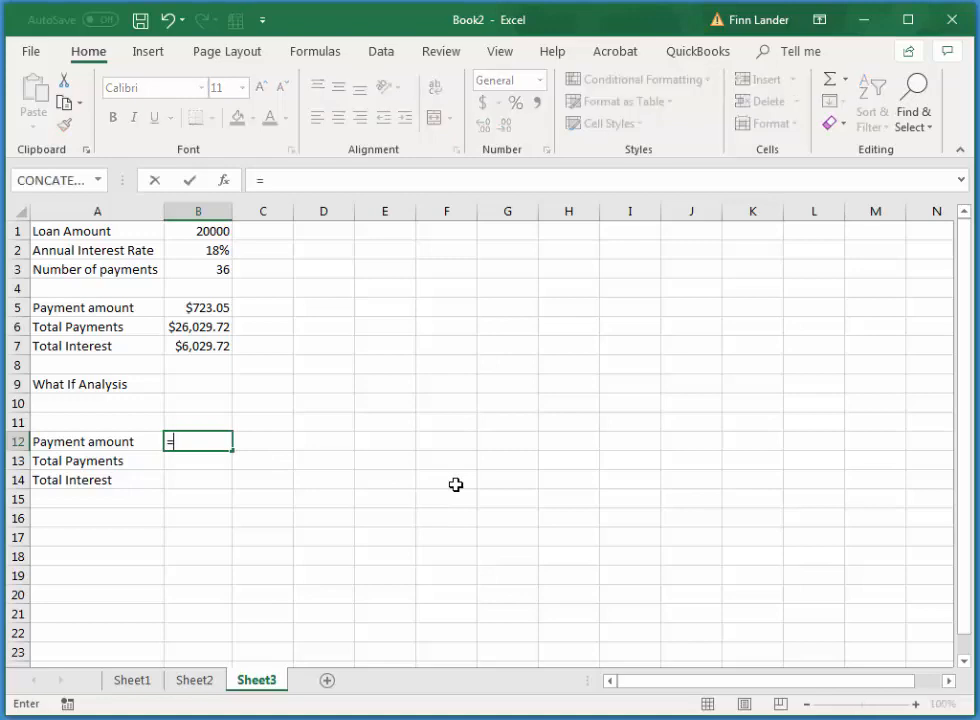
click(198, 307)
key(Return)
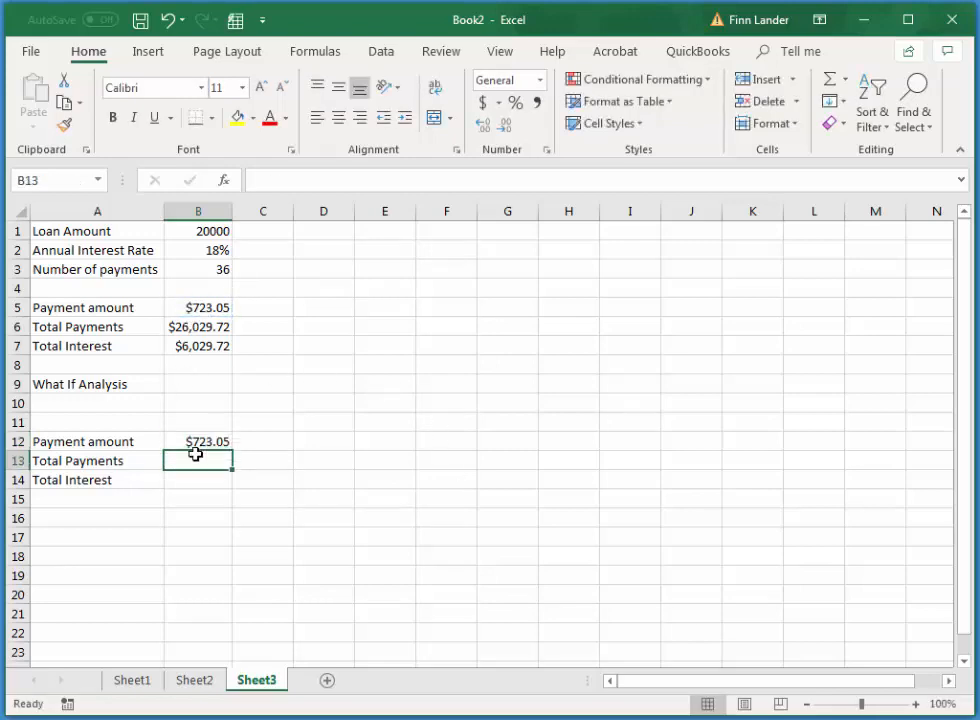
Link the Total Payments cell B13 to B6 and the Total Interest cell B14 to B7
text(=)
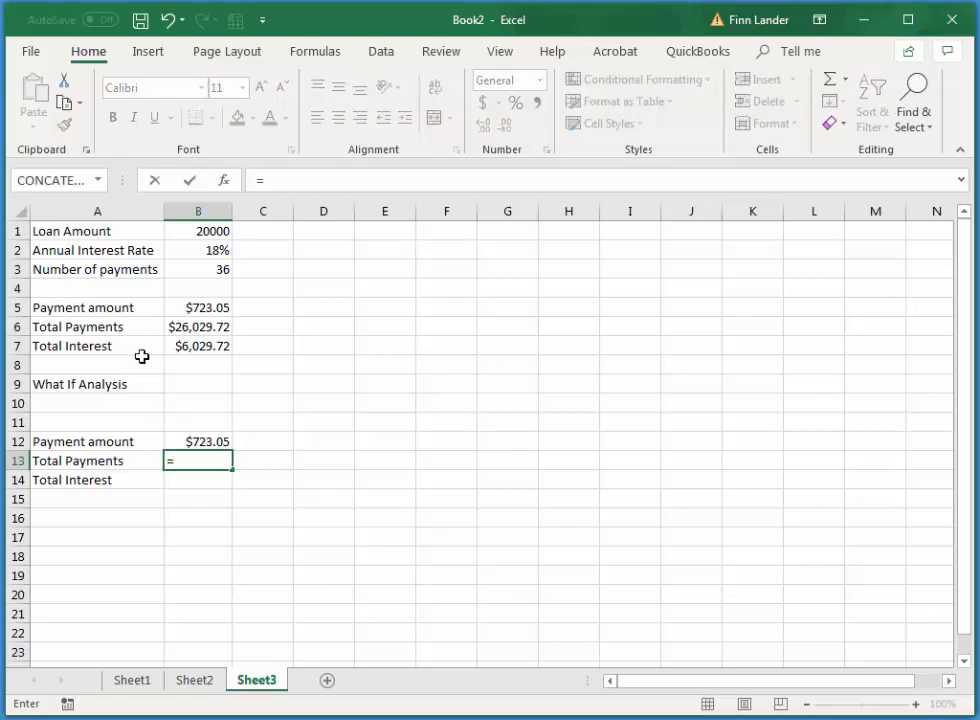
click(176, 327)
key(Return)
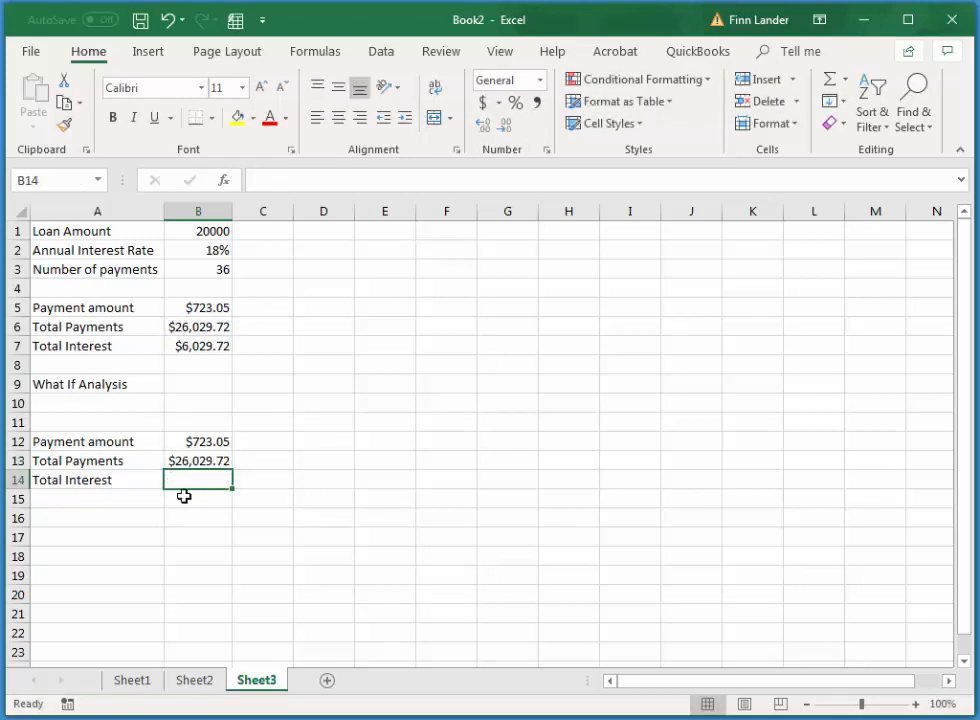
text(=)
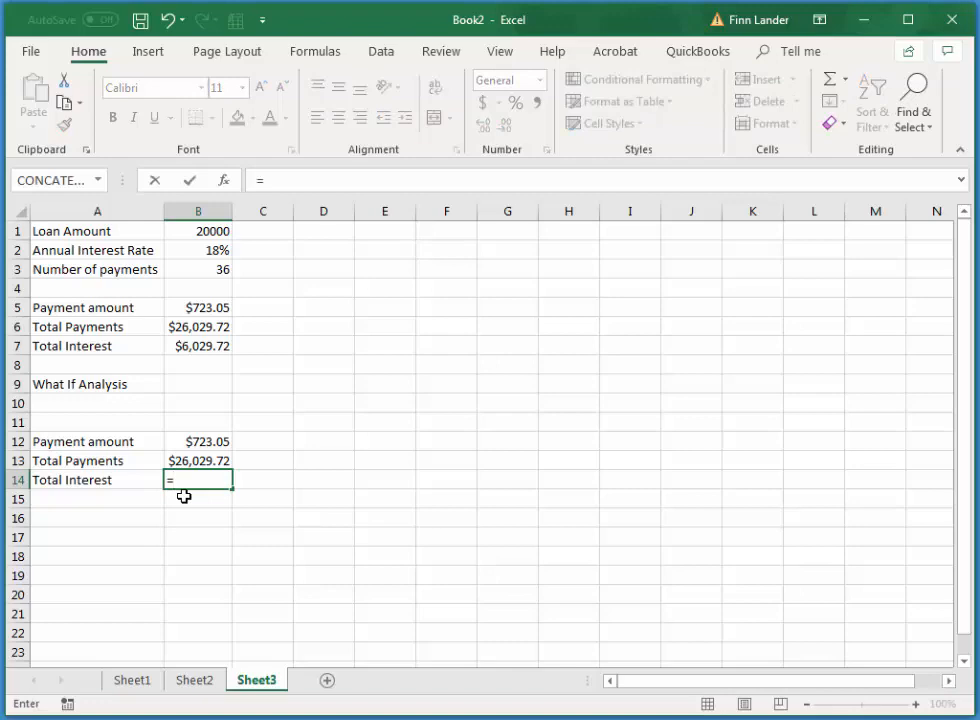
click(201, 346)
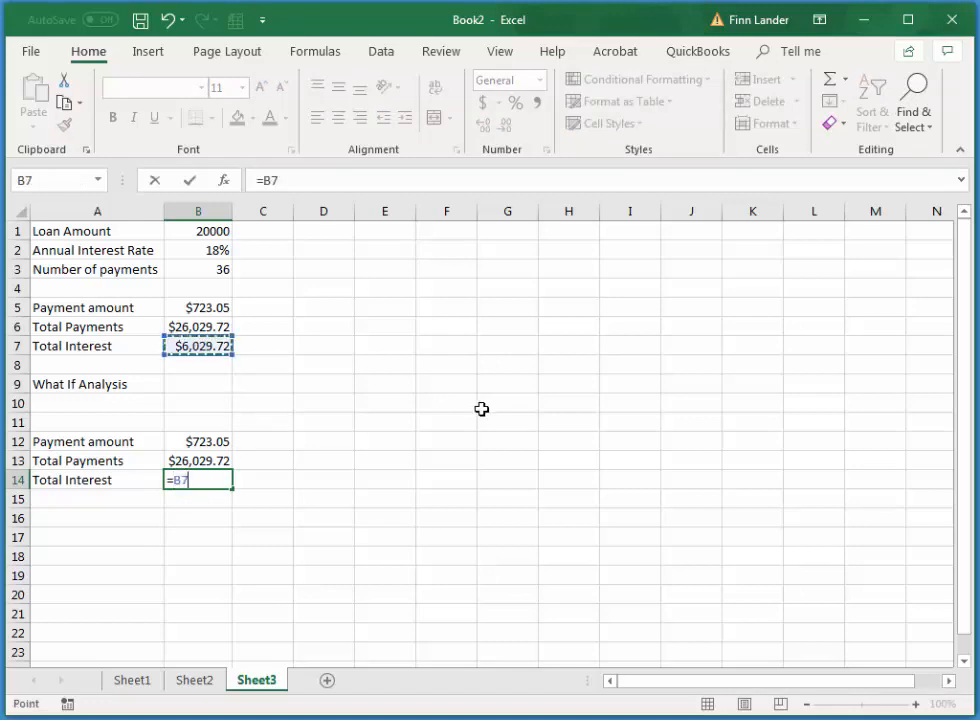
key(Return)
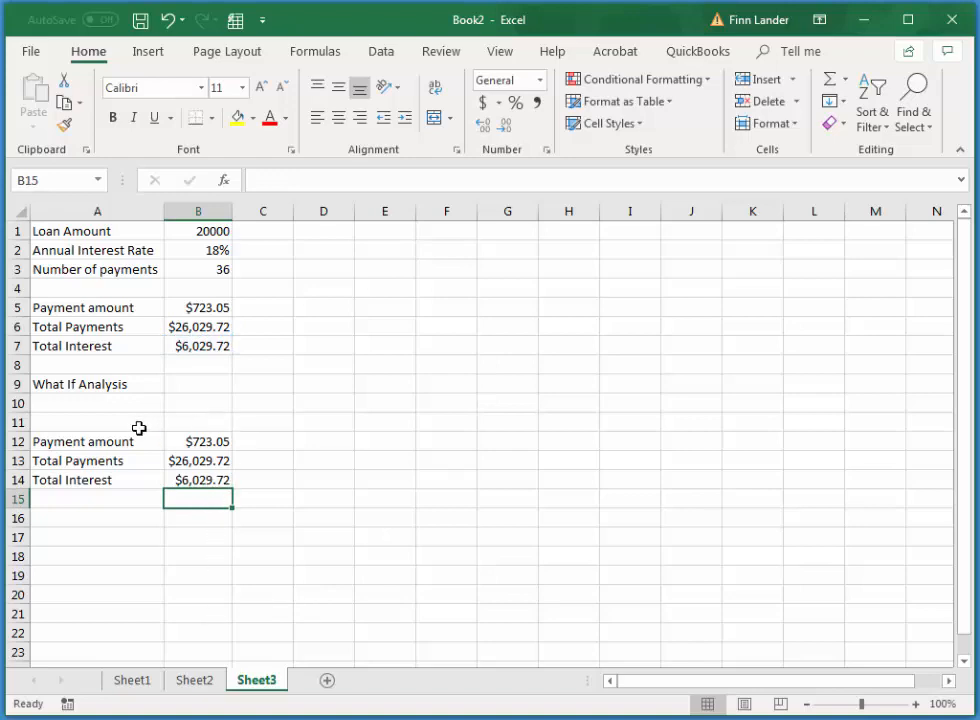
click(96, 424)
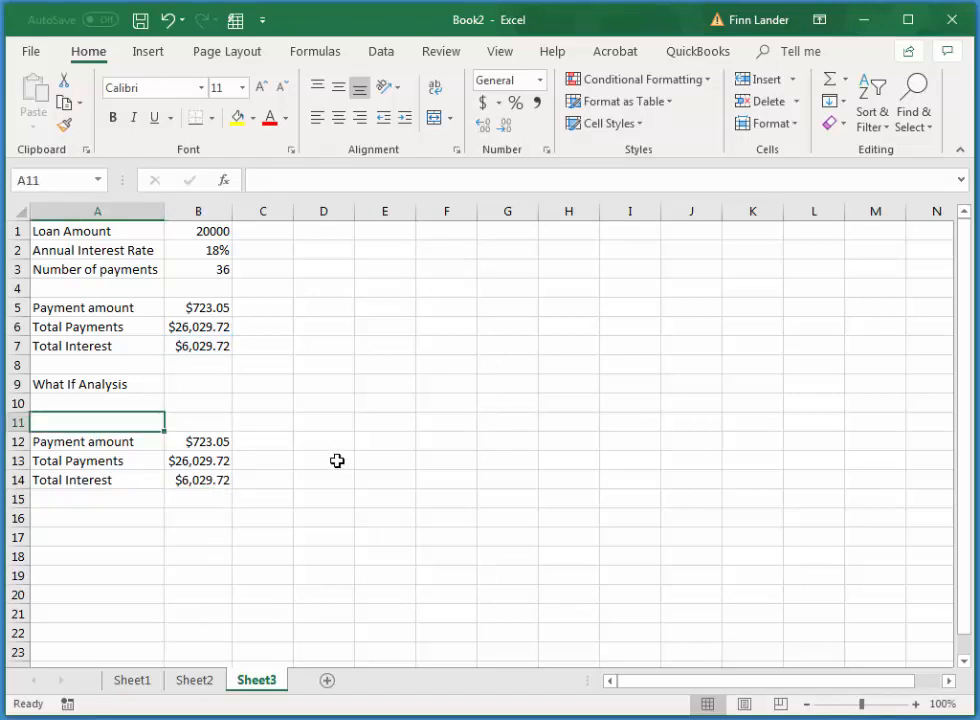
text(Number o)
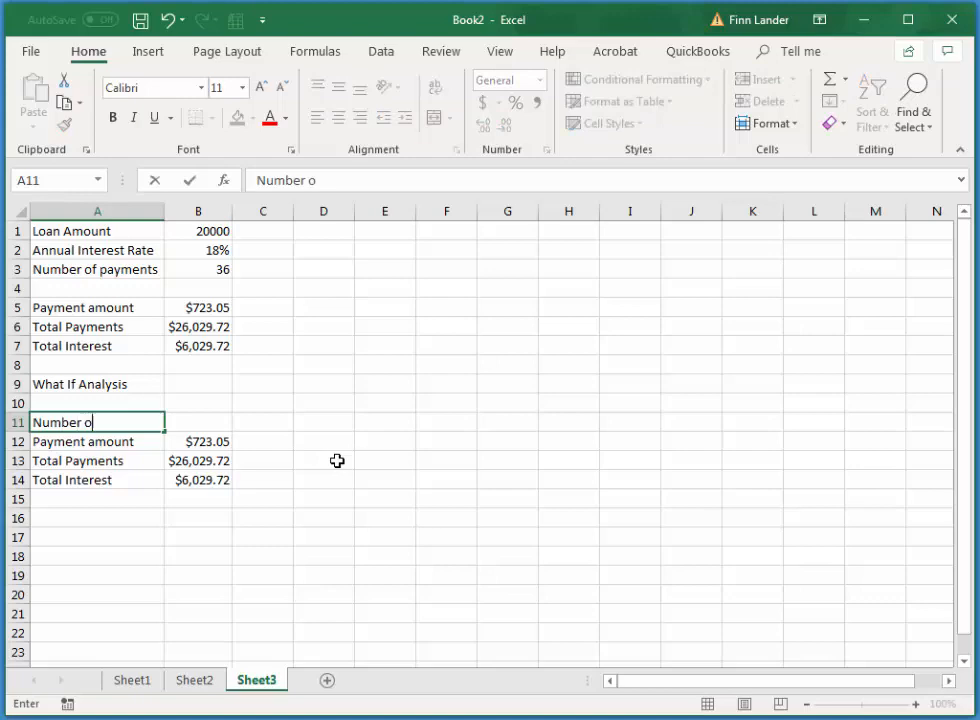
text(f periods)
key(Tab)
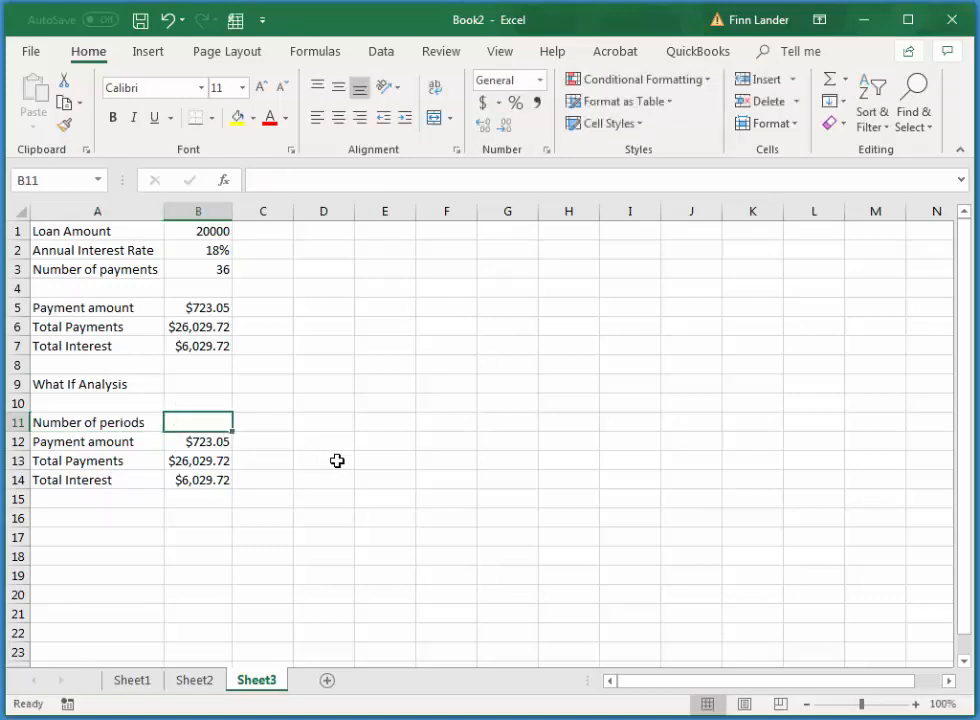
text(32)
key(BackSpace)
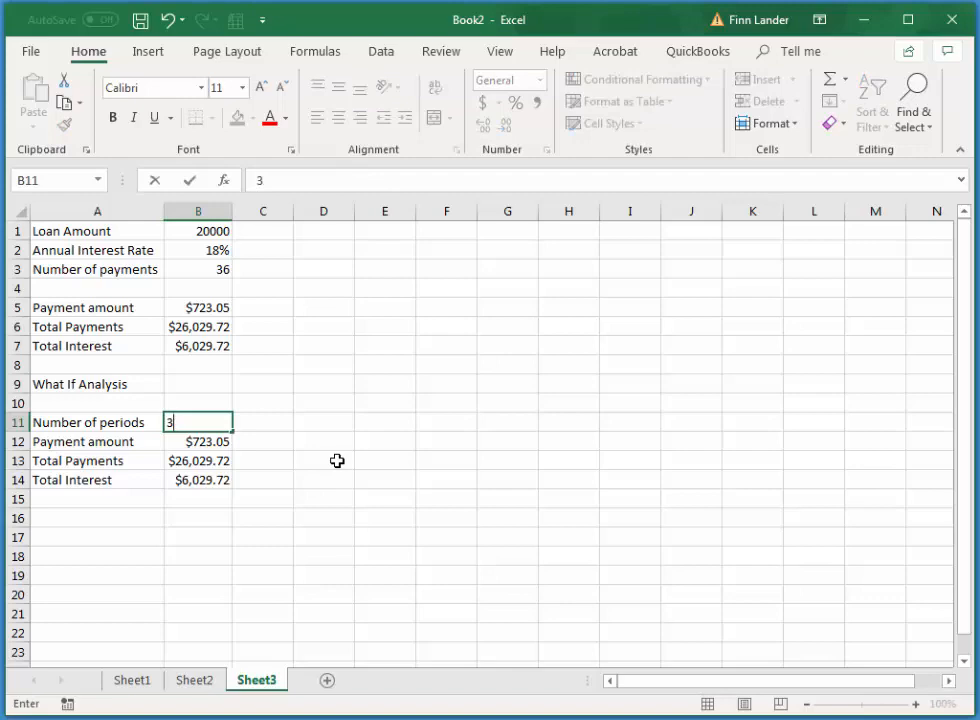
key(BackSpace)
Label cell A11 Interest Rate and link B11 to the annual interest rate with =B2
click(108, 424)
text(I)
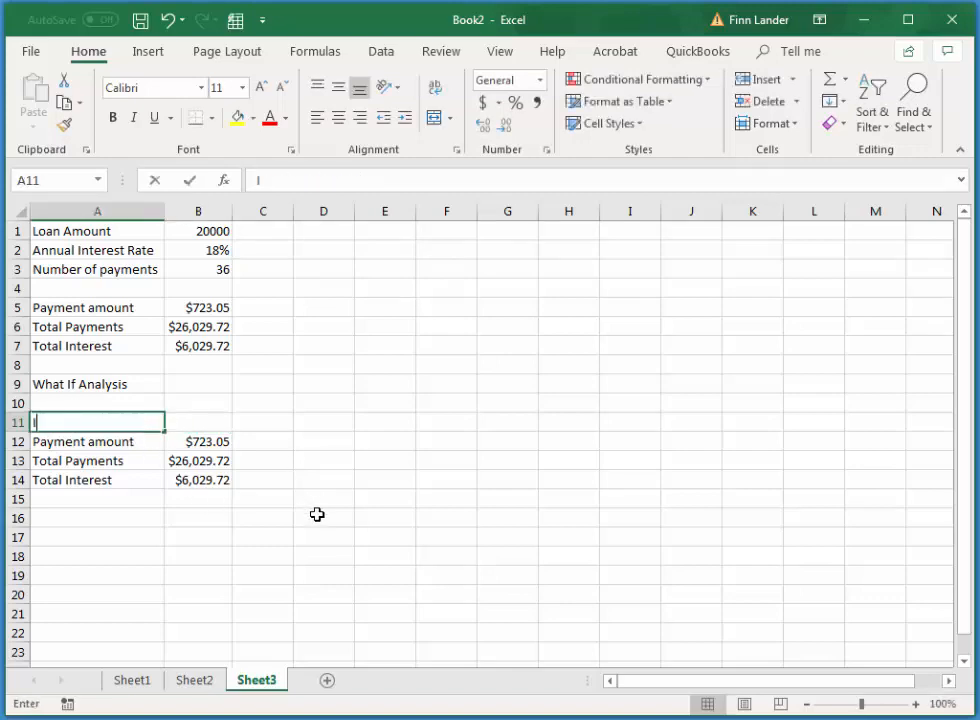
text(nterest)
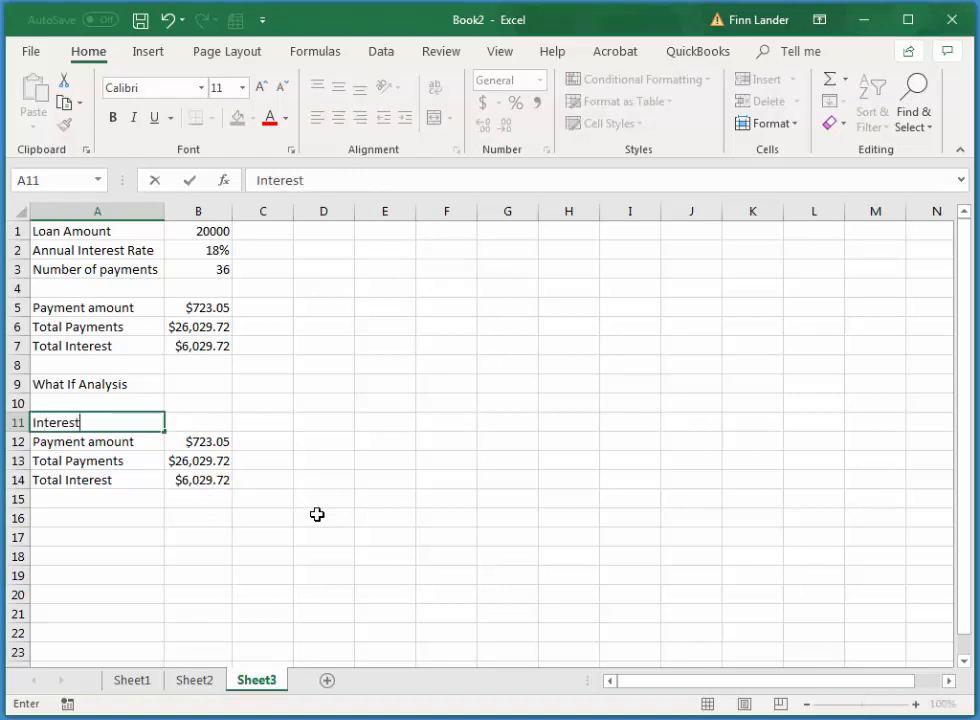
text( Rate)
key(Tab)
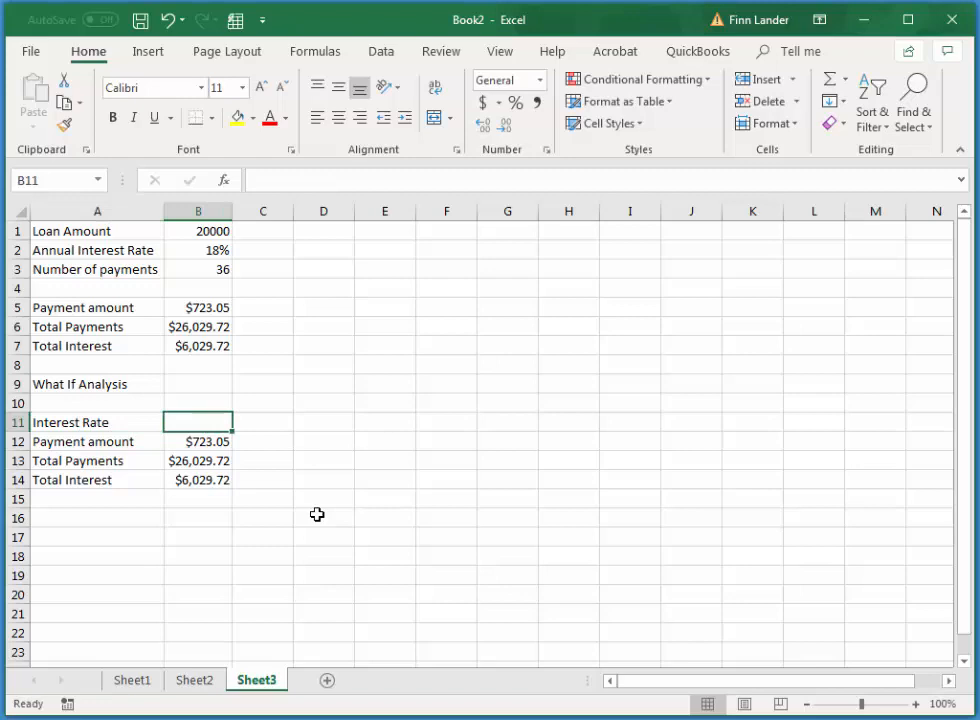
text(=)
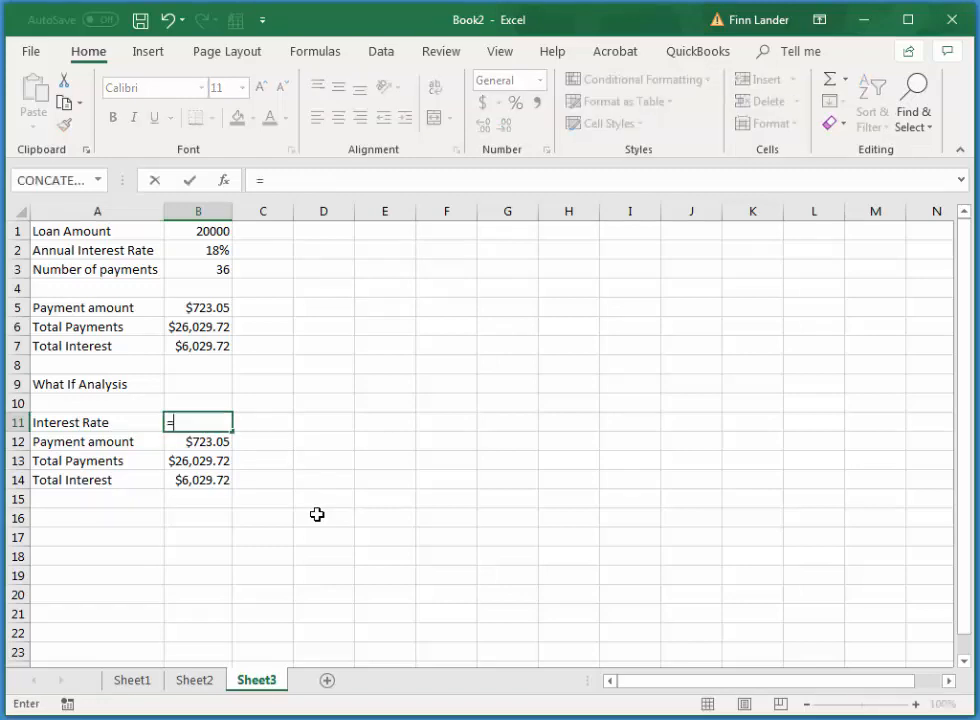
click(205, 253)
key(Return)
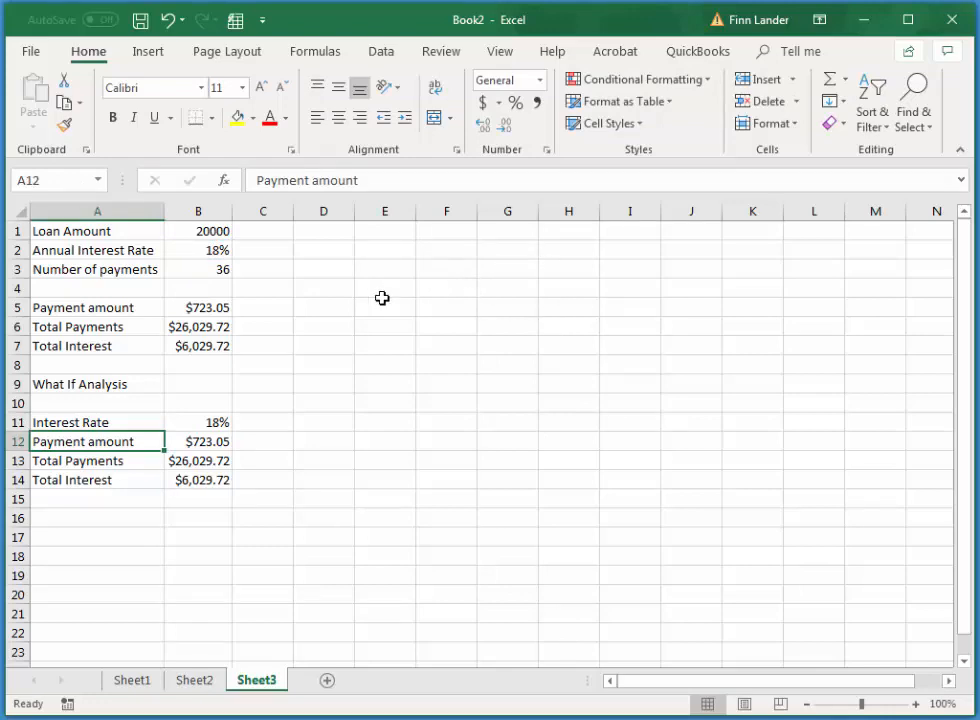
Enter 5% in C11 and 6% in D11, and fill the series across row 11 up to 17% in O11
click(273, 426)
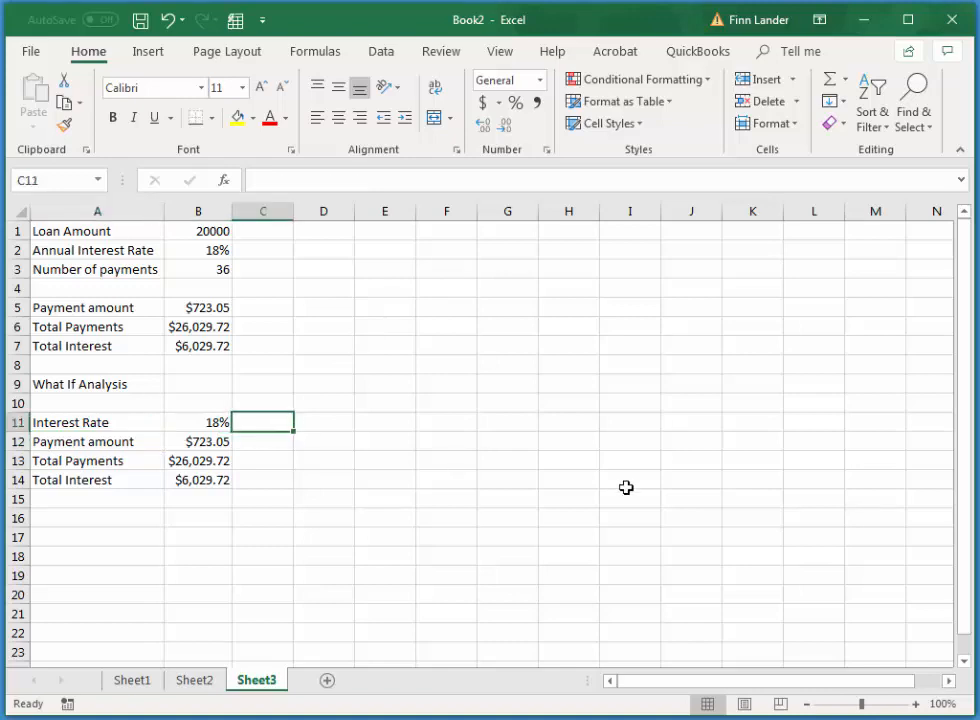
text(5%)
key(Return)
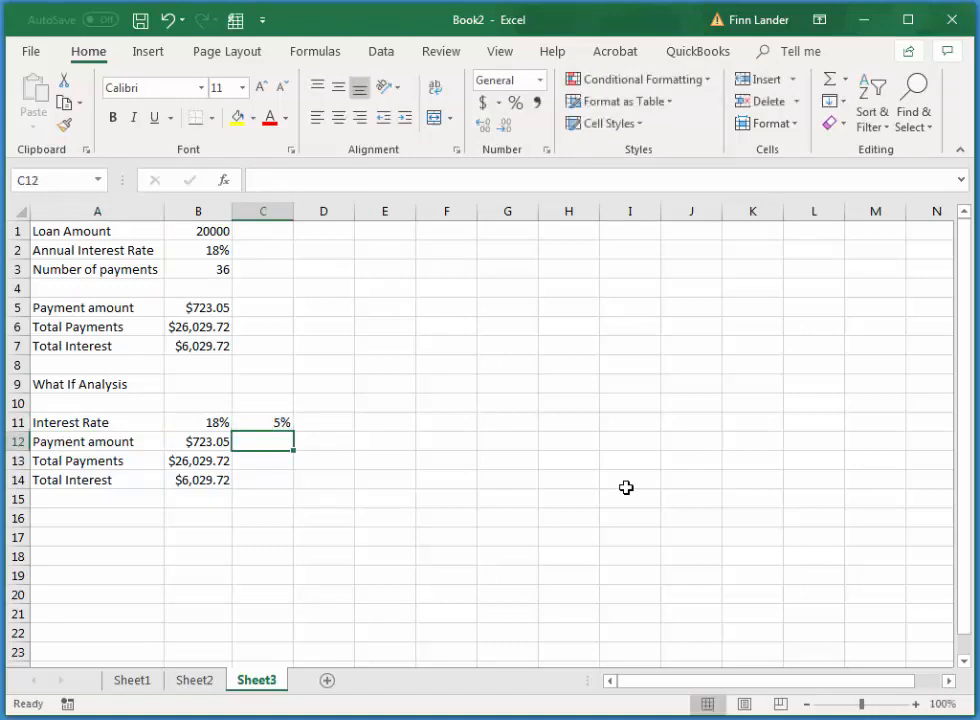
click(345, 421)
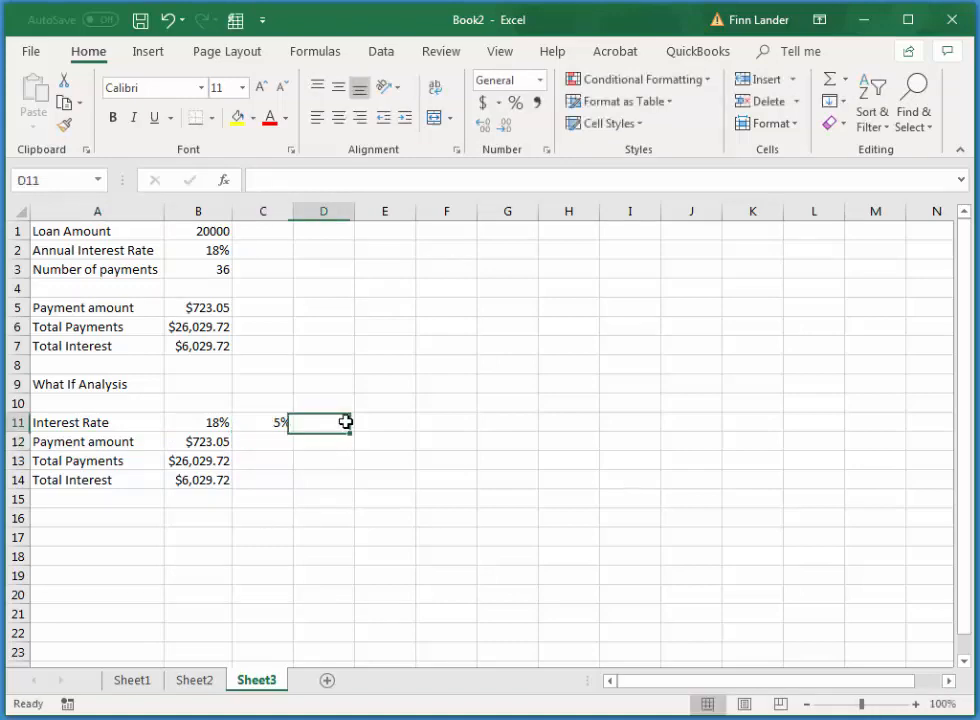
text(6)
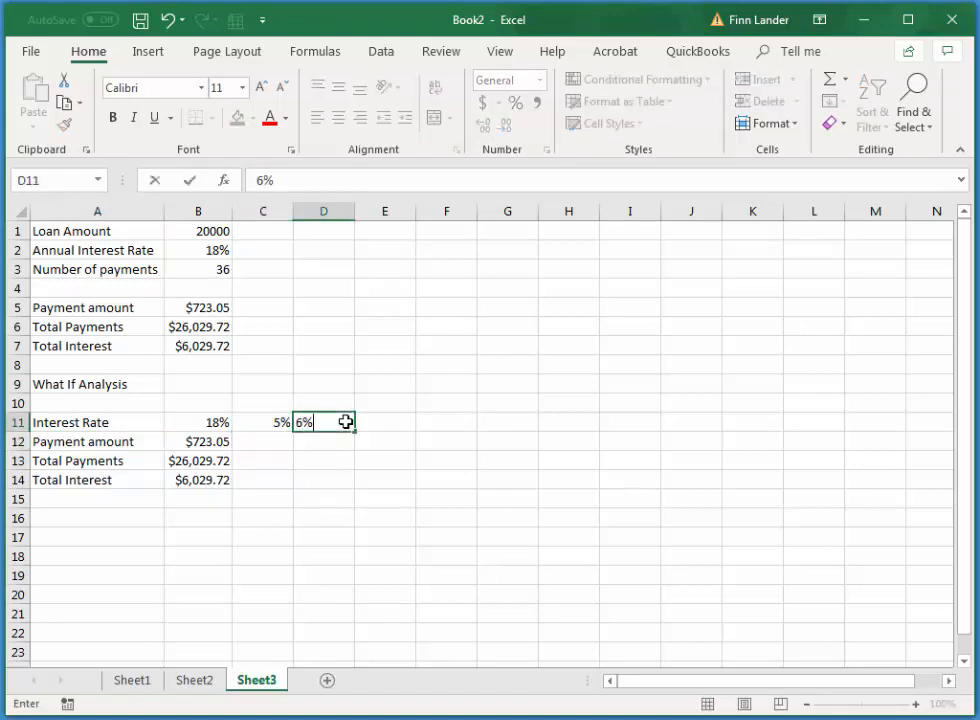
text(%)
key(Return)
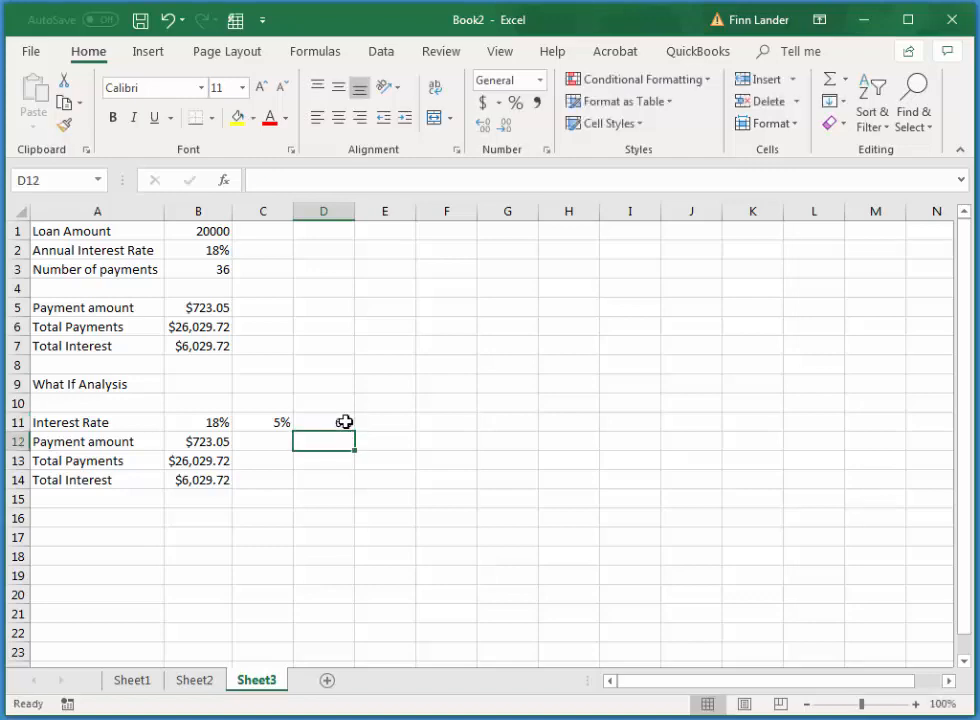
drag(279, 422, 779, 418)
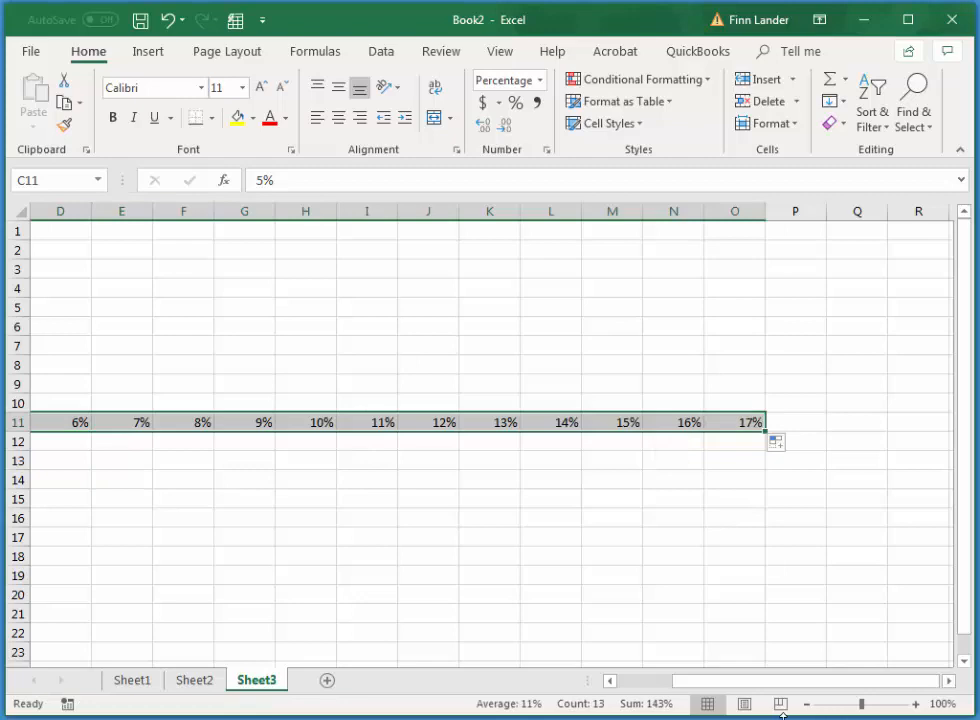
drag(790, 687, 591, 685)
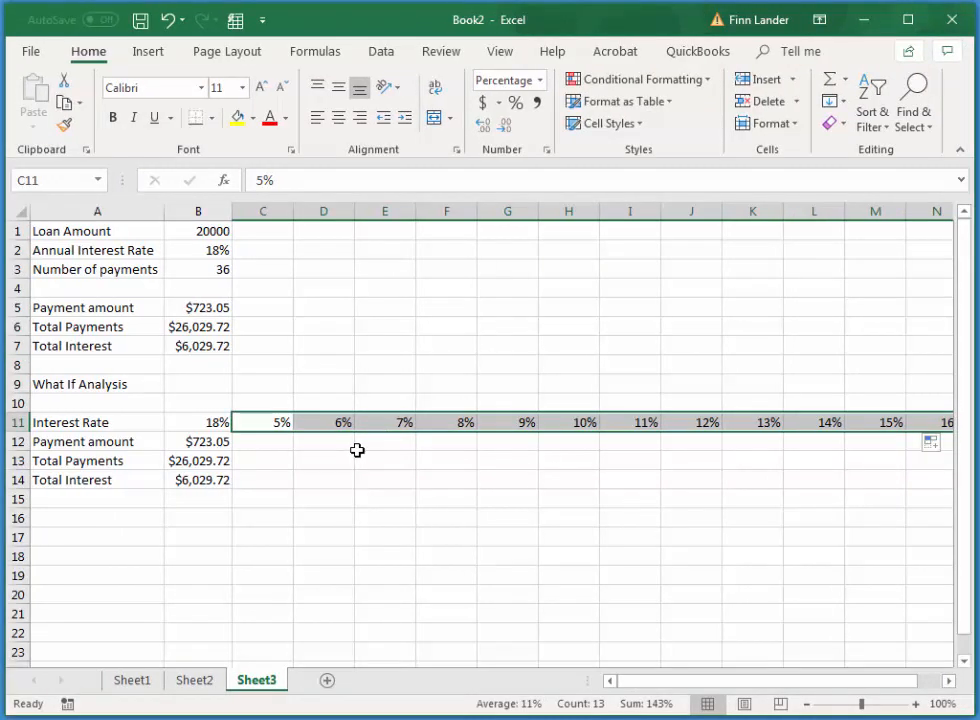
drag(203, 429, 812, 496)
drag(713, 685, 672, 683)
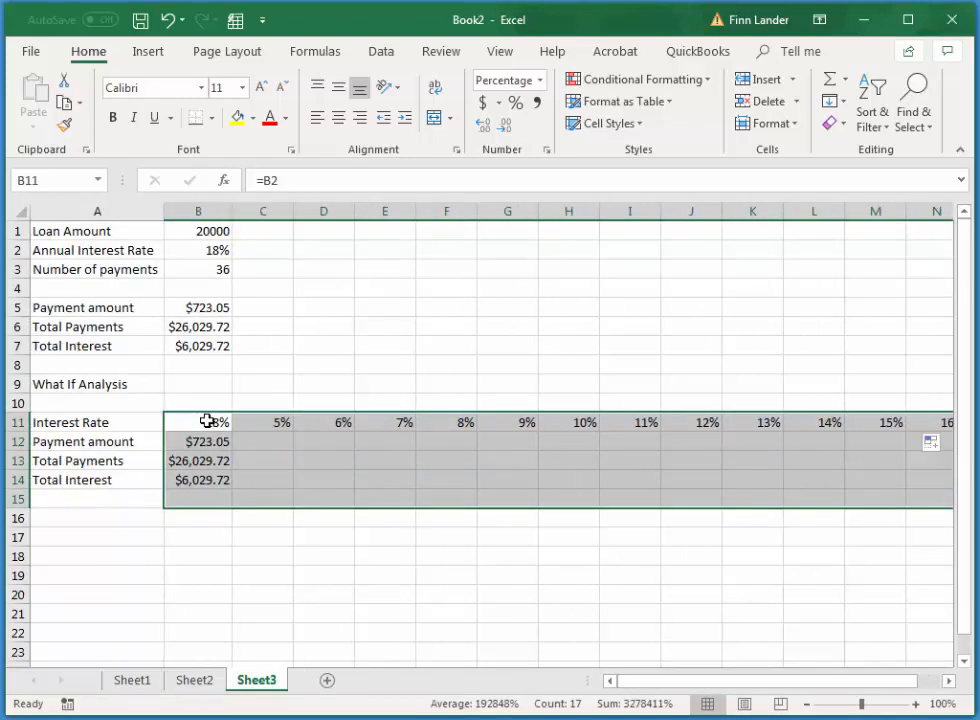
click(225, 606)
drag(208, 422, 337, 438)
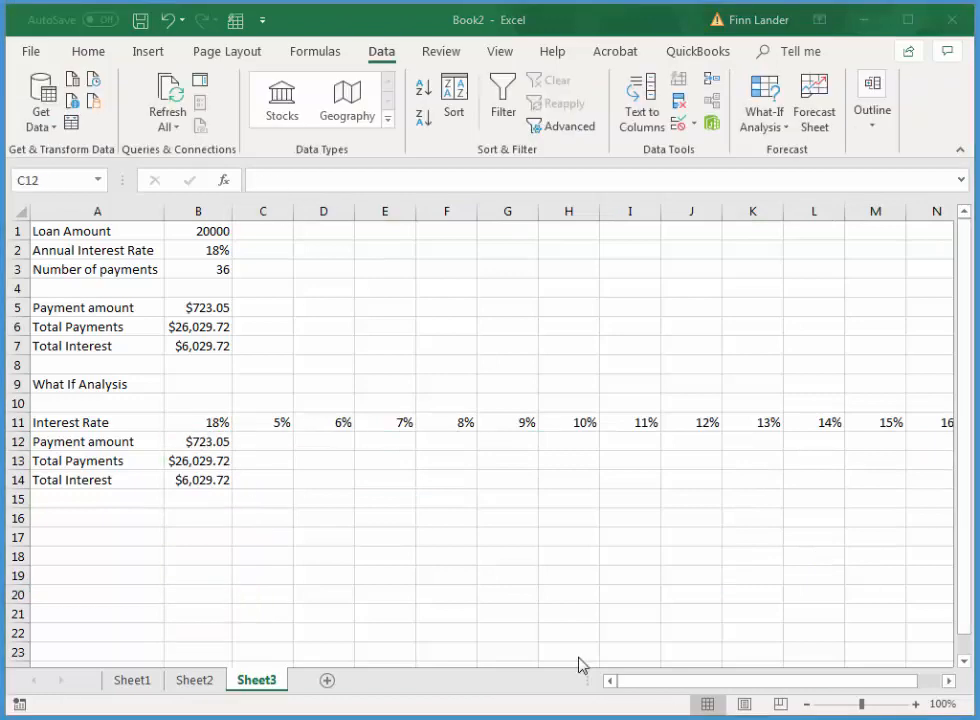
key(ctrl+shift+Right)
key(shift+Down)
key(shift+Down)
AutoFit the width of column B so its dollar amounts fit
click(806, 704)
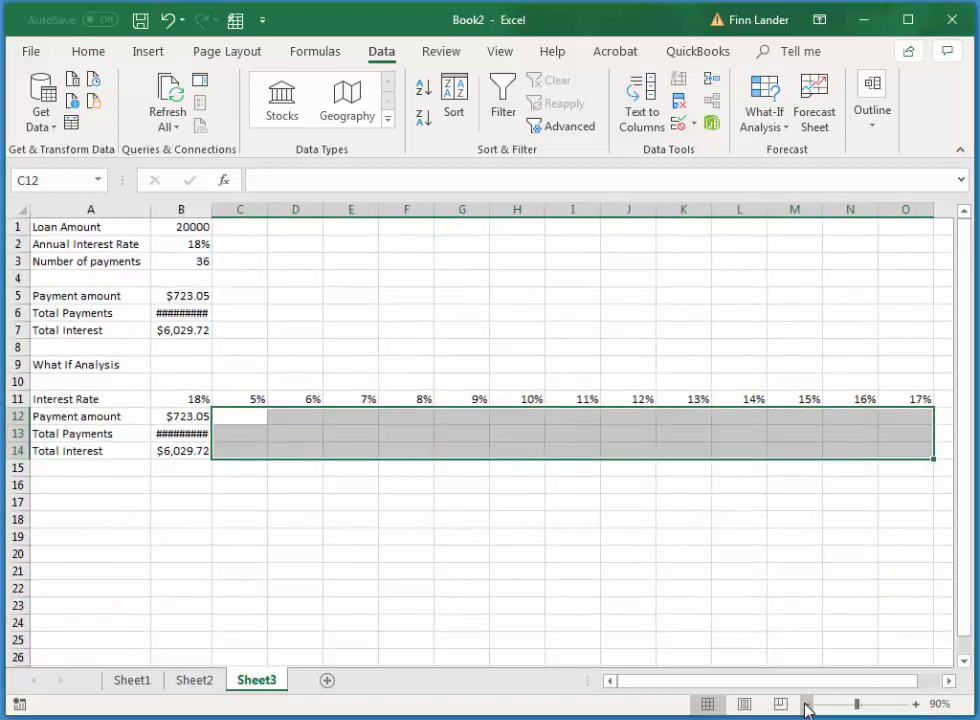
click(690, 540)
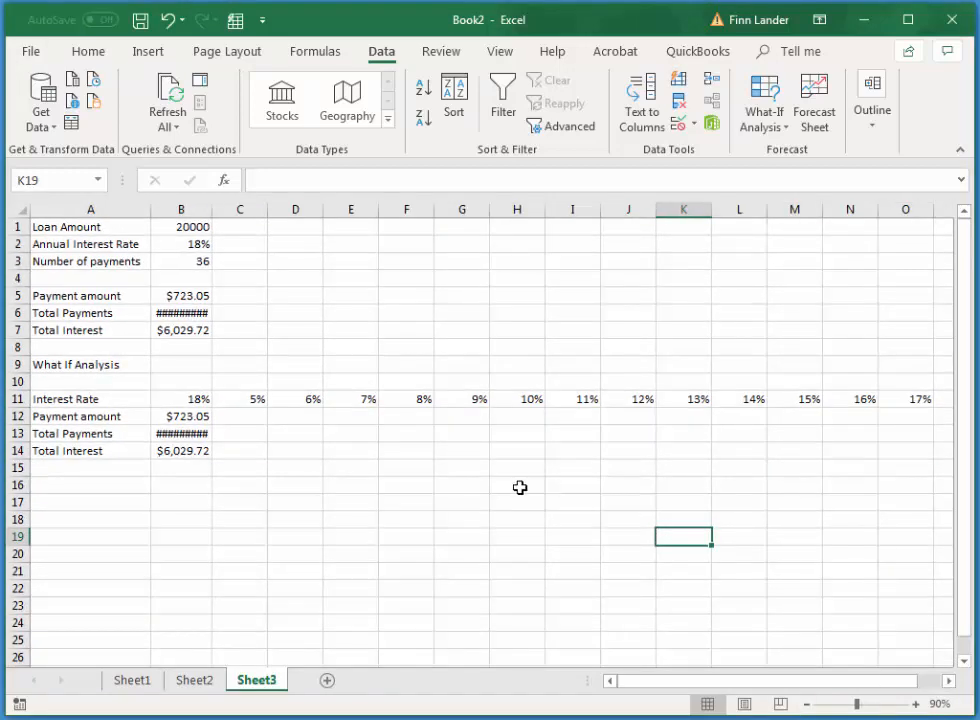
double_click(212, 208)
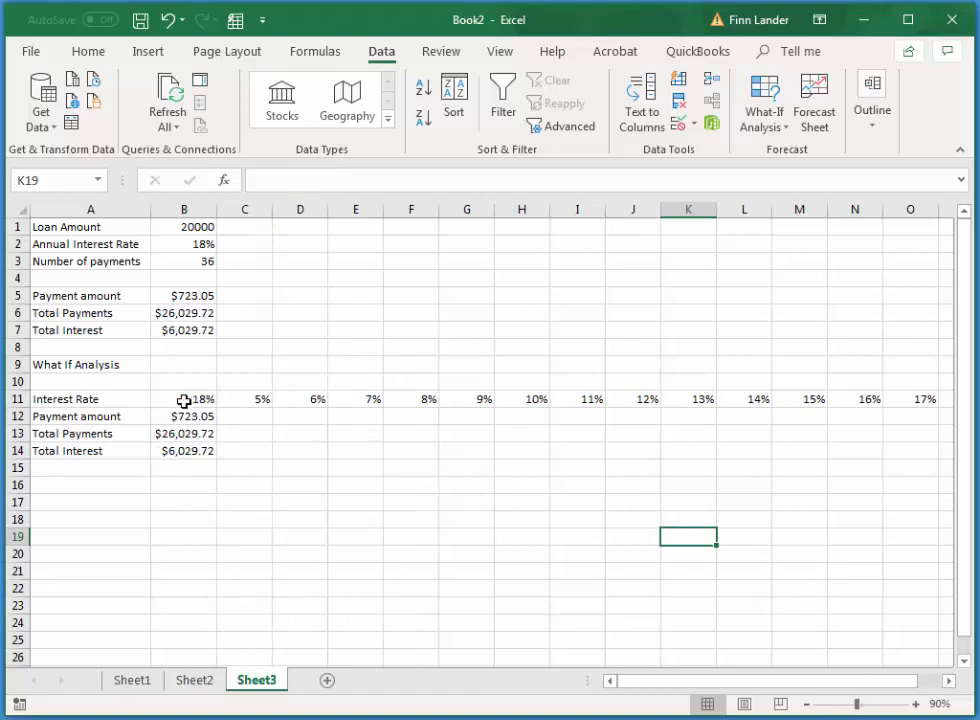
Create a What-If data table over B11:O14 with B2, the annual interest rate, as the row input cell
drag(183, 401, 923, 451)
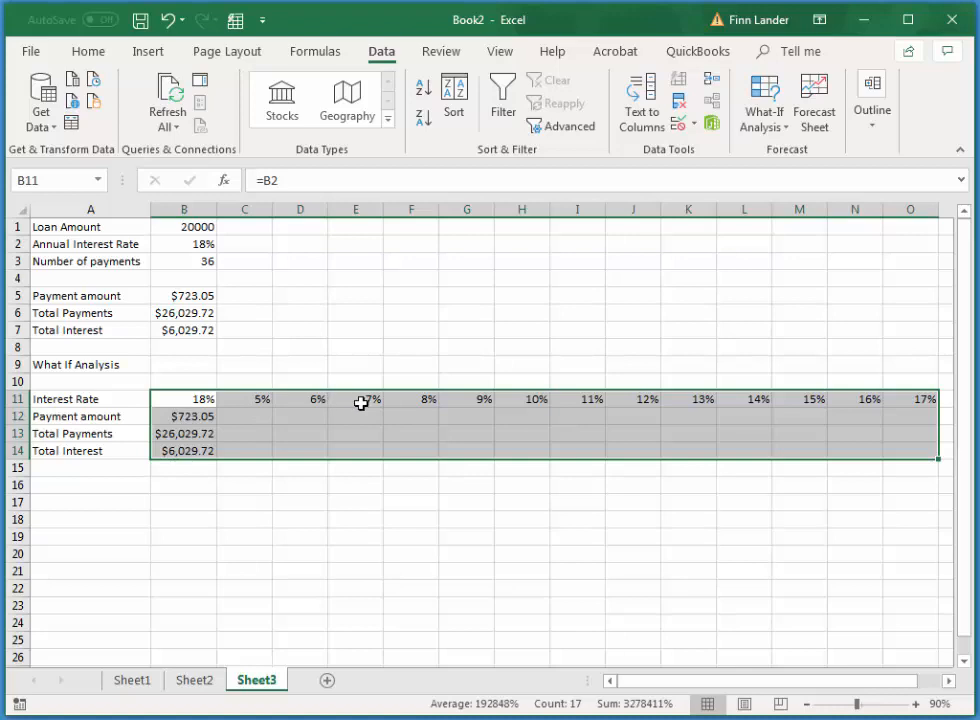
click(769, 112)
click(805, 198)
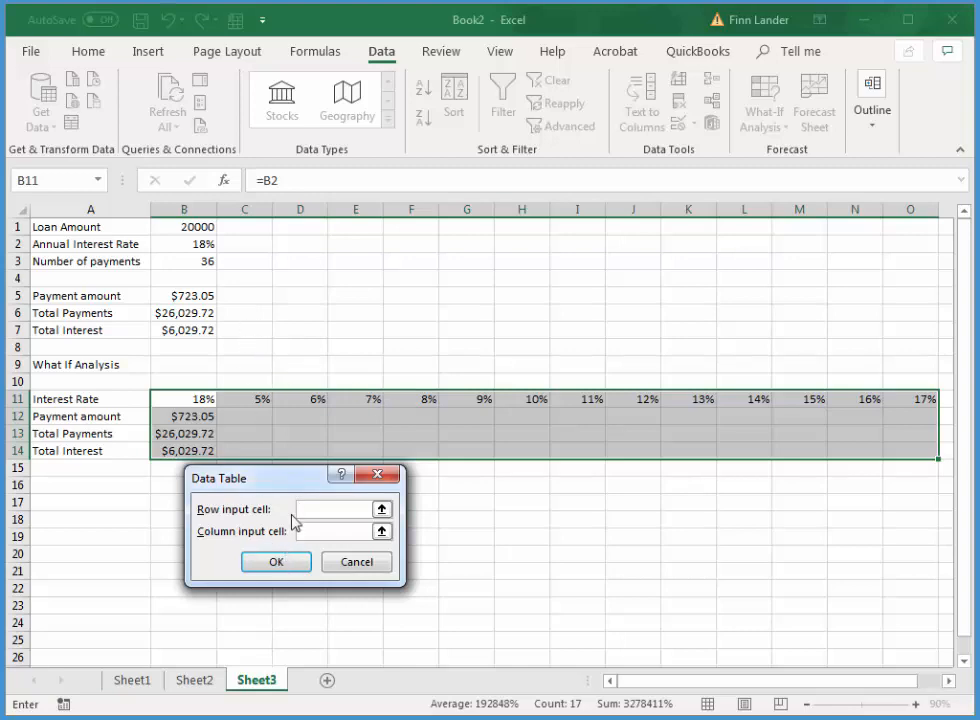
click(381, 509)
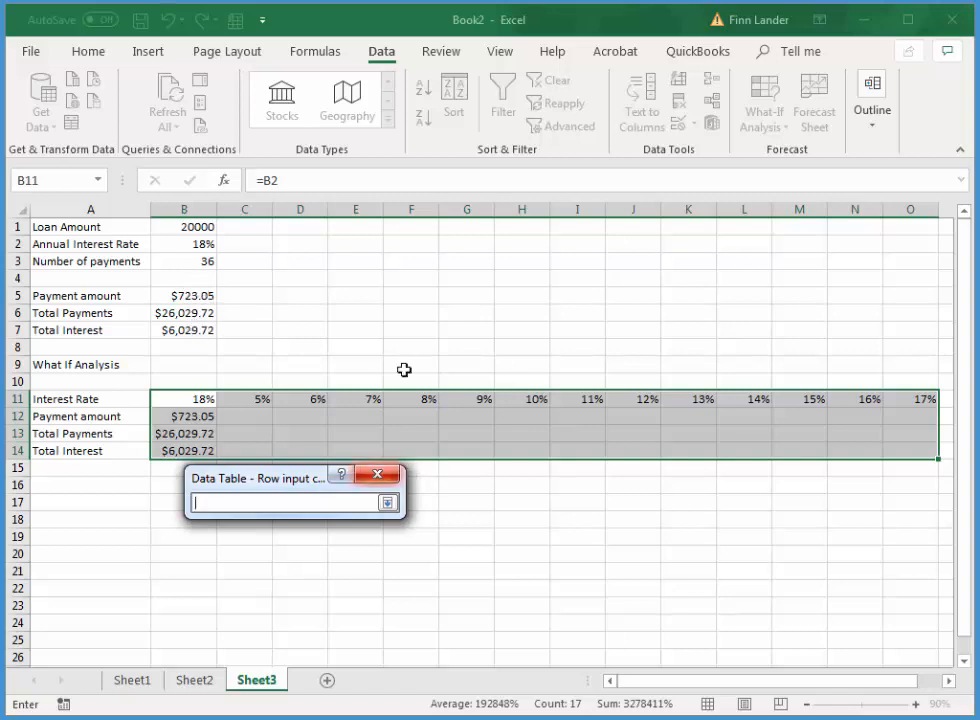
click(199, 244)
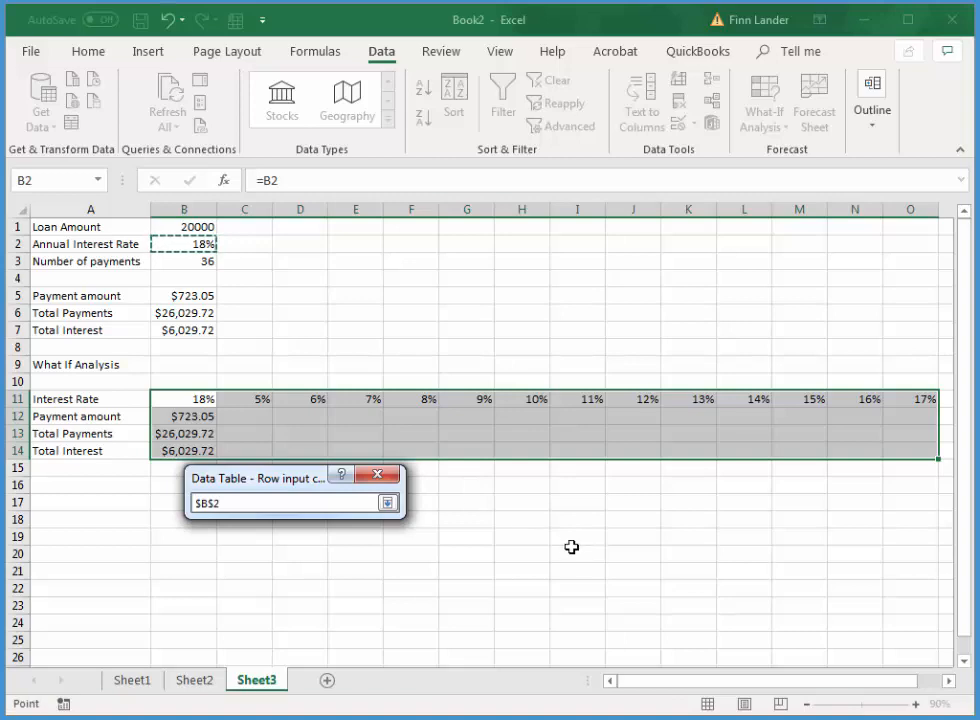
key(Return)
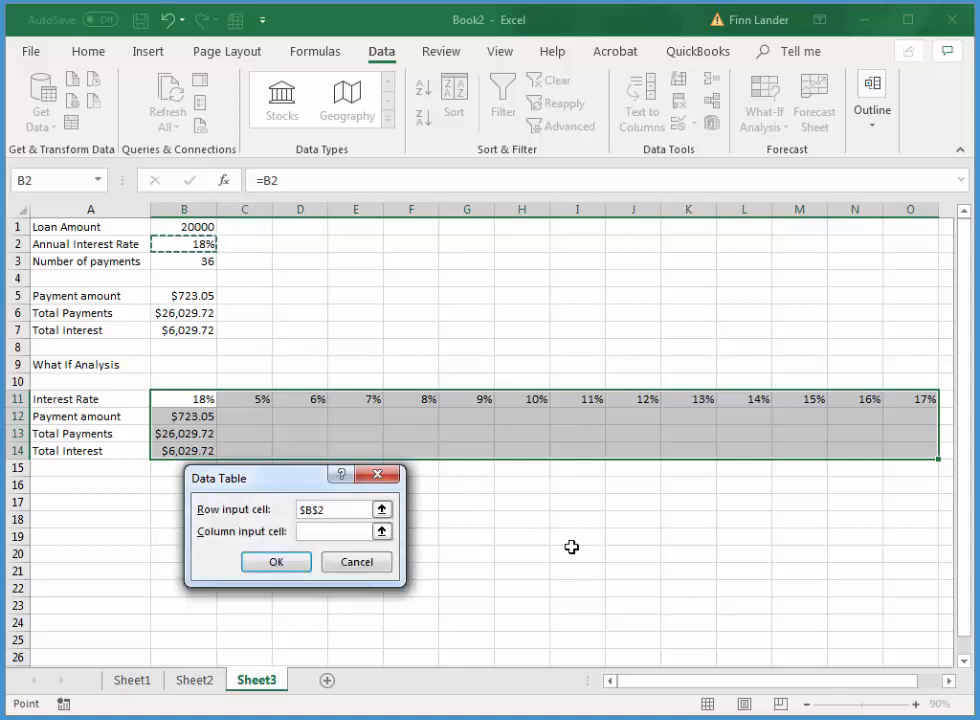
click(272, 563)
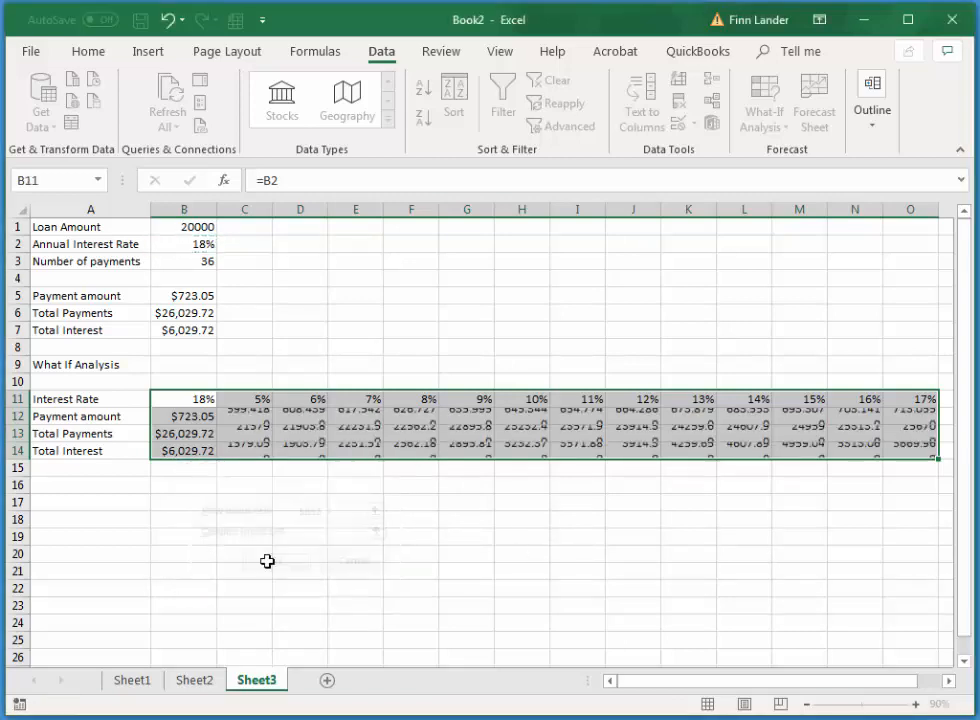
Format the data table results in C12:O14 to show two decimal places
click(241, 416)
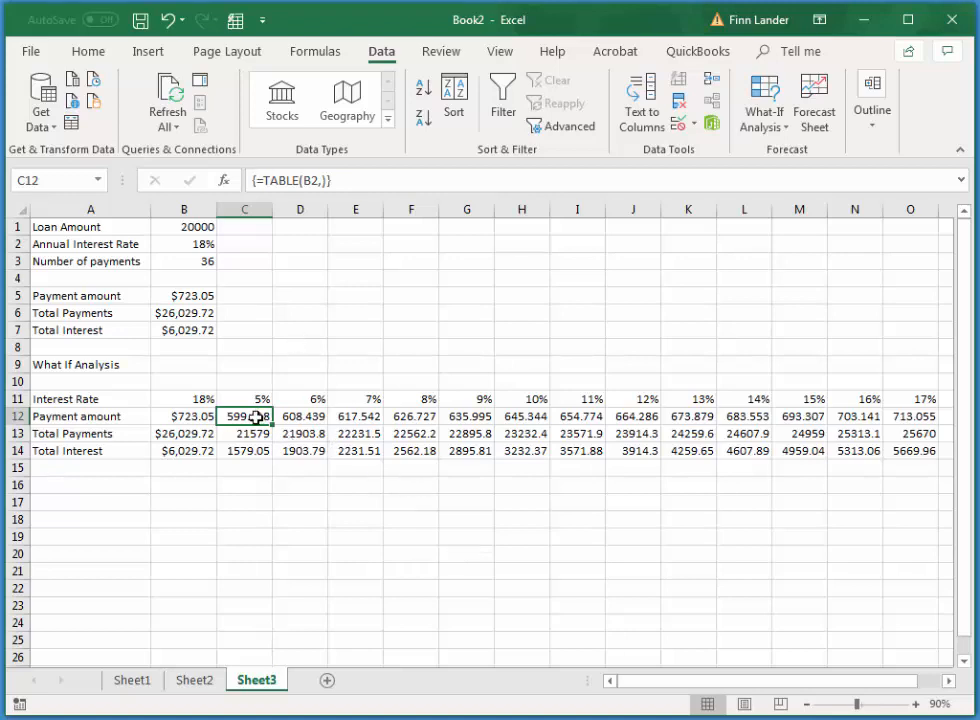
drag(276, 419, 916, 447)
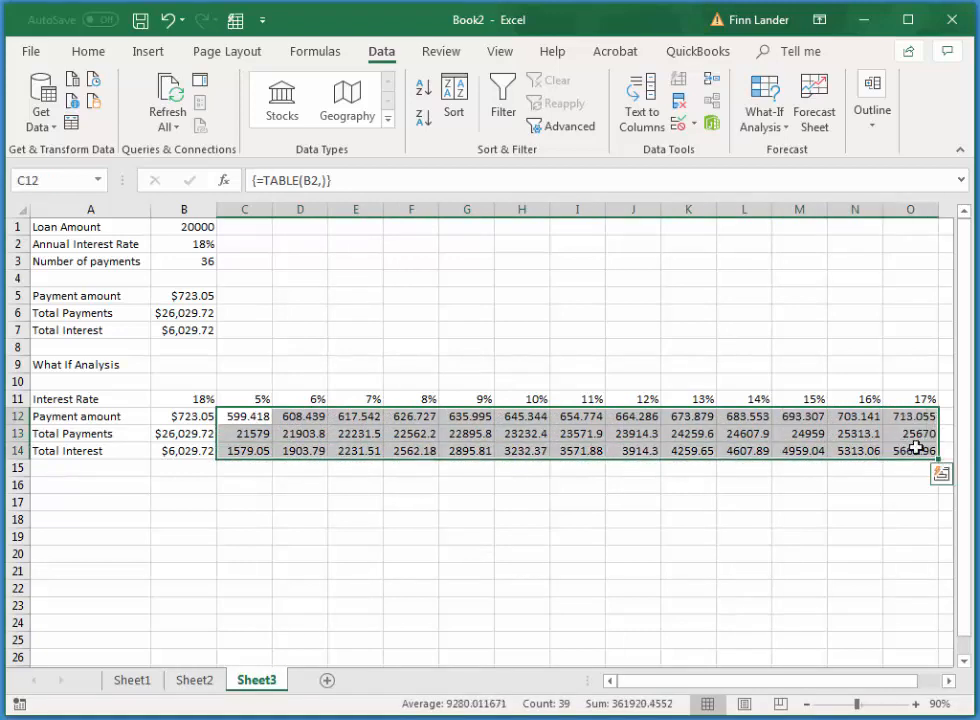
click(90, 52)
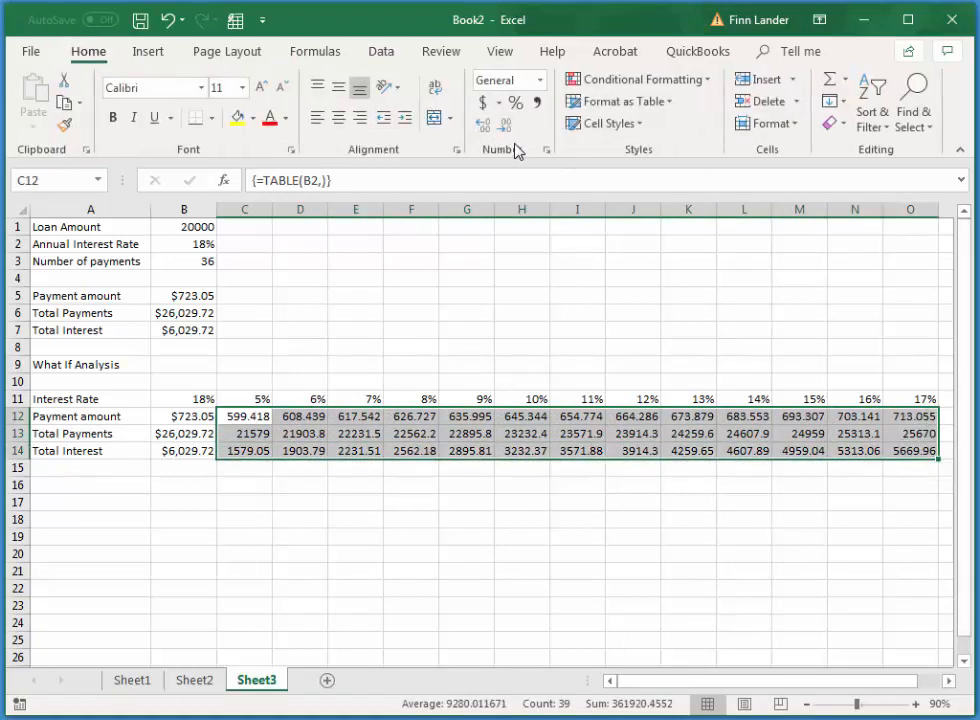
click(503, 126)
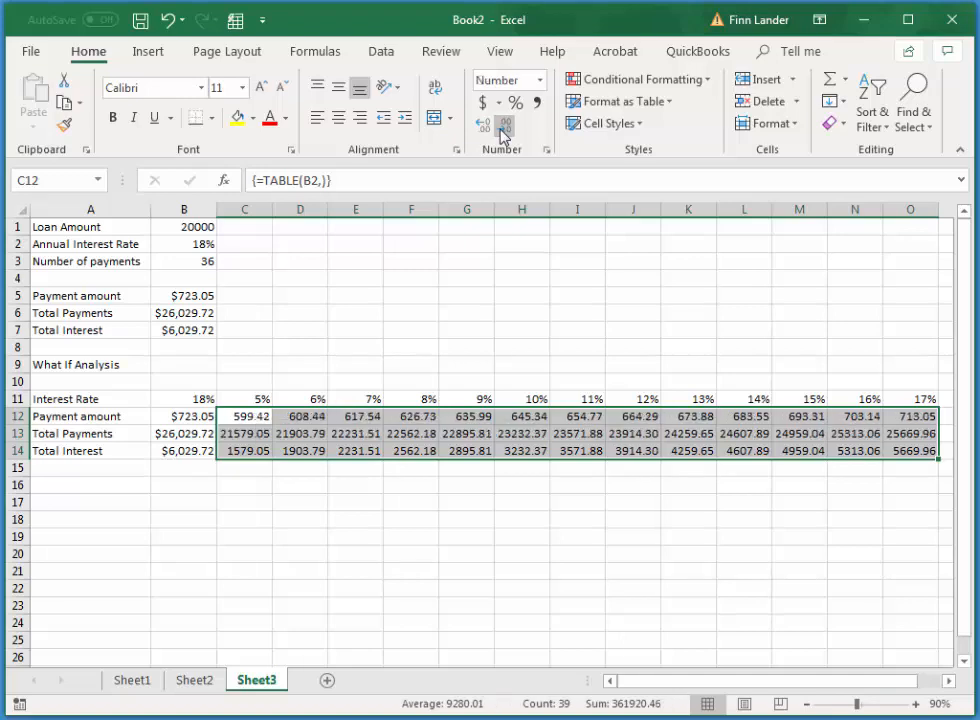
click(396, 540)
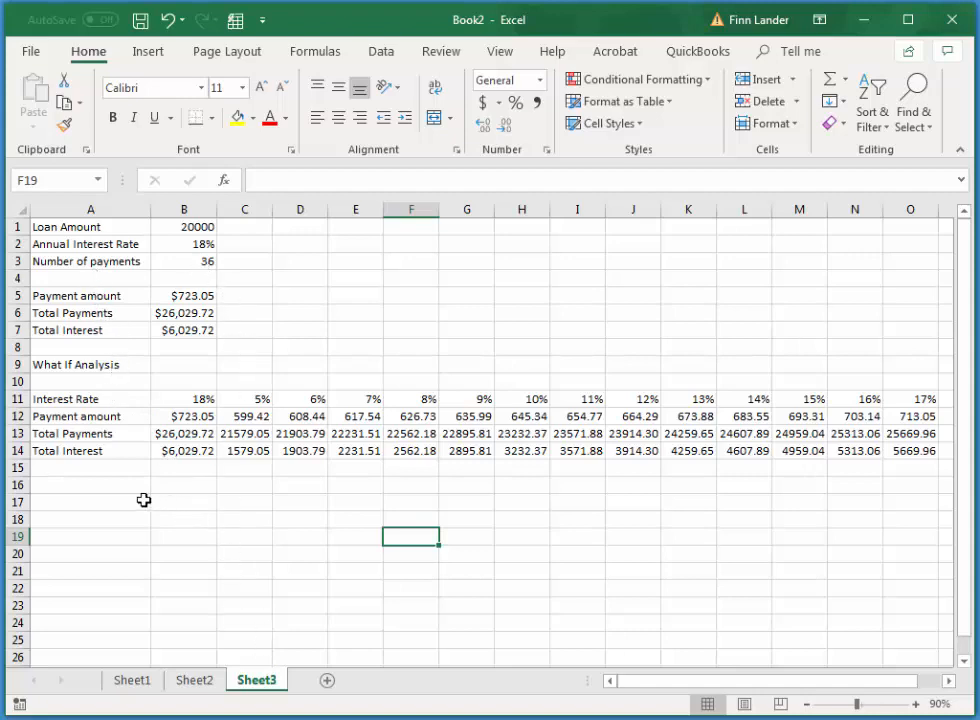
Enter the heading "Variable number of payments" in A16 and the label "Number of payments" in A17
click(80, 488)
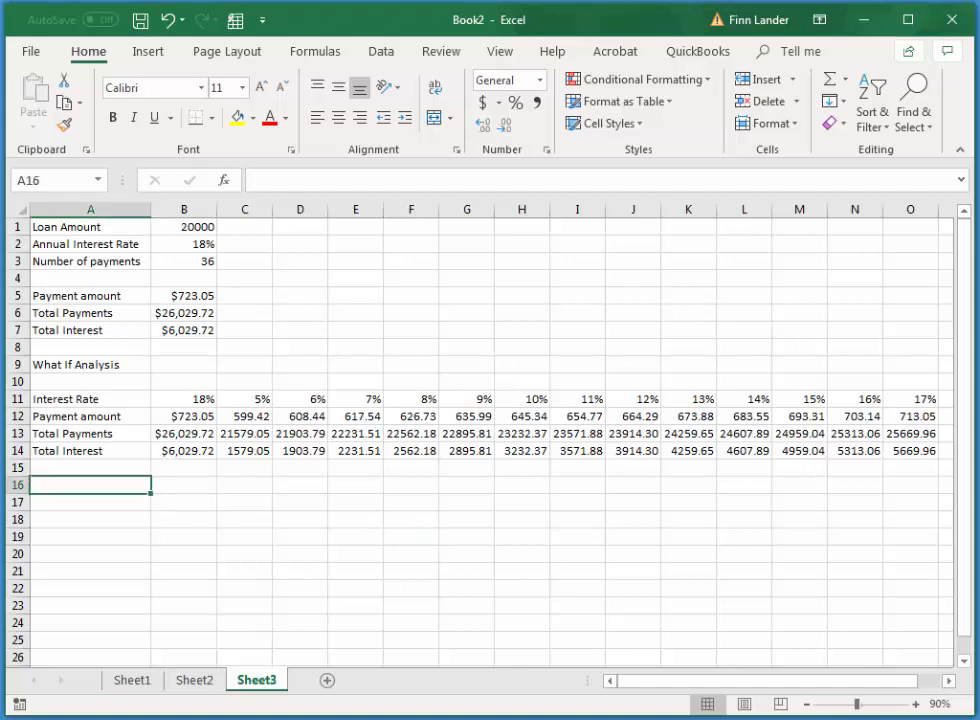
text(Variable)
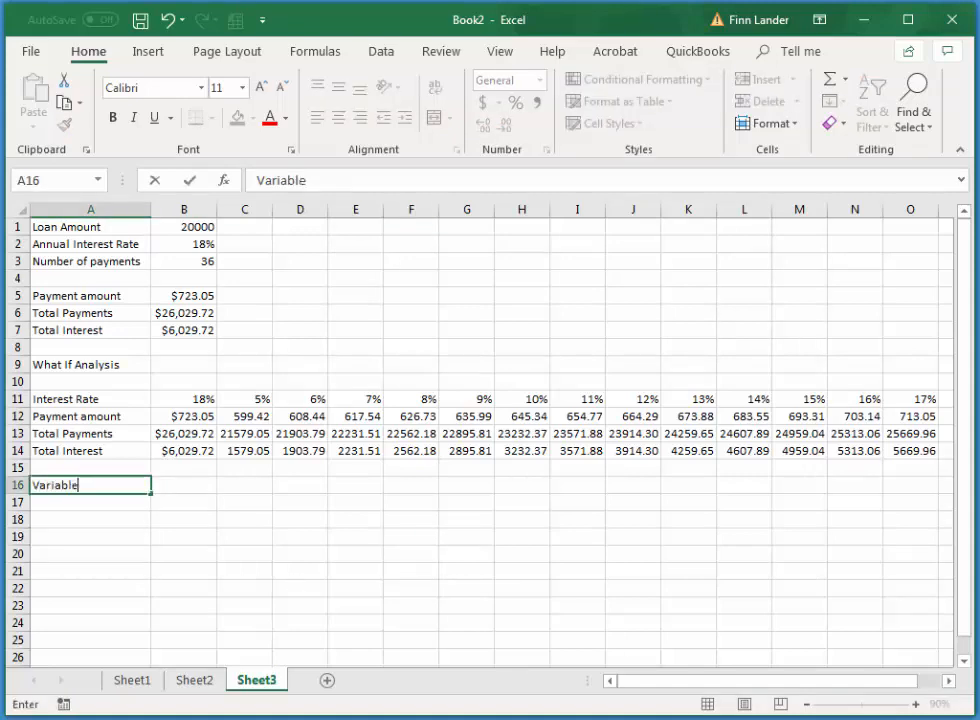
text( number of paymn)
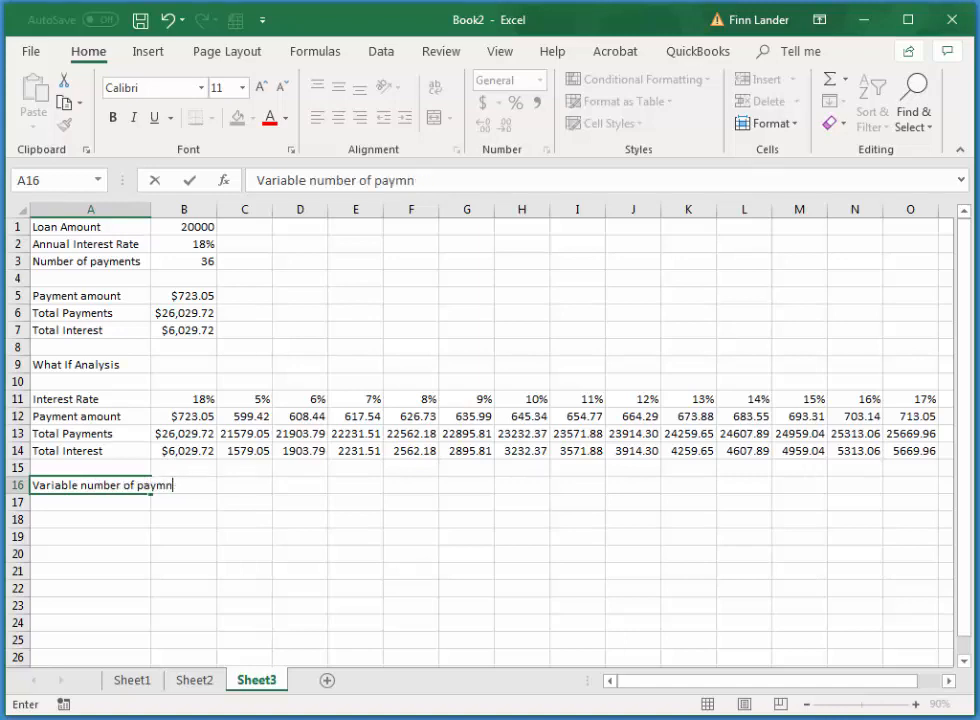
text(ements)
key(Return)
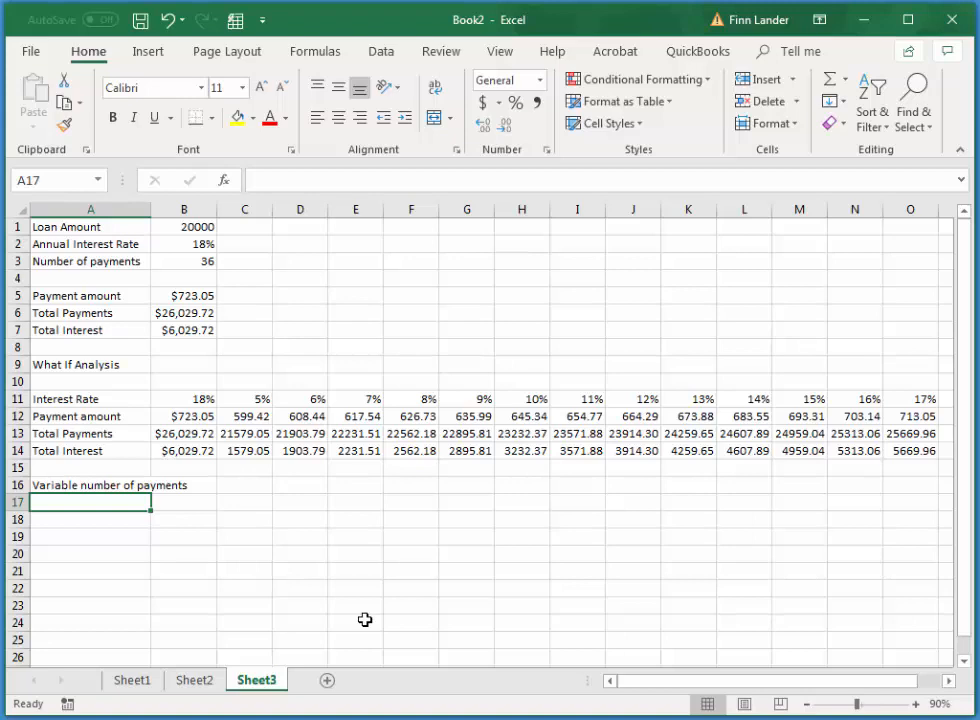
text(Number of payments)
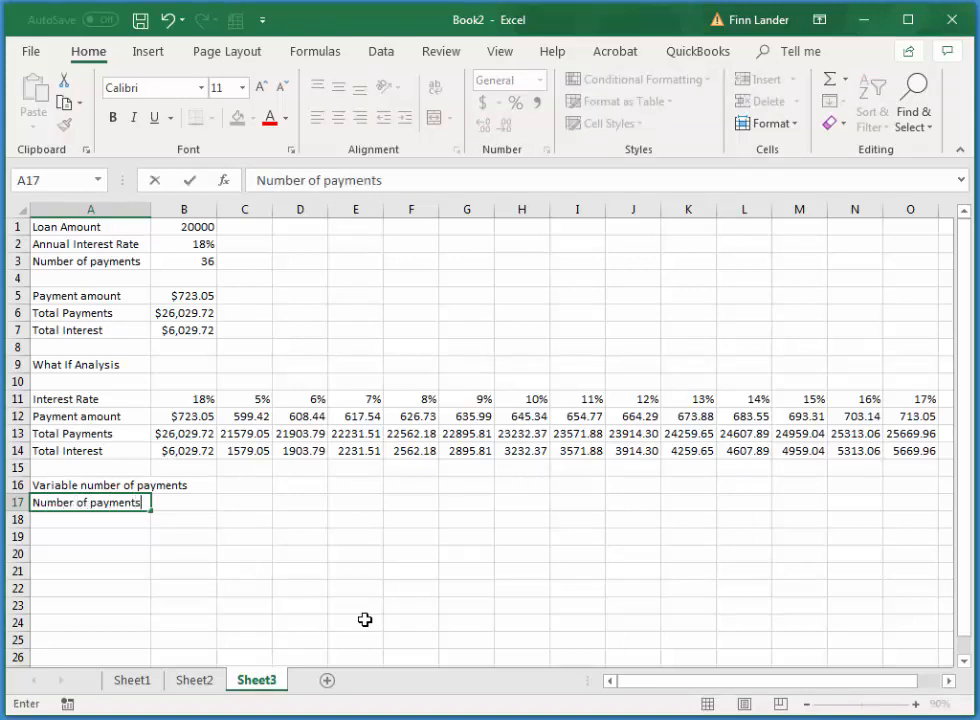
key(Tab)
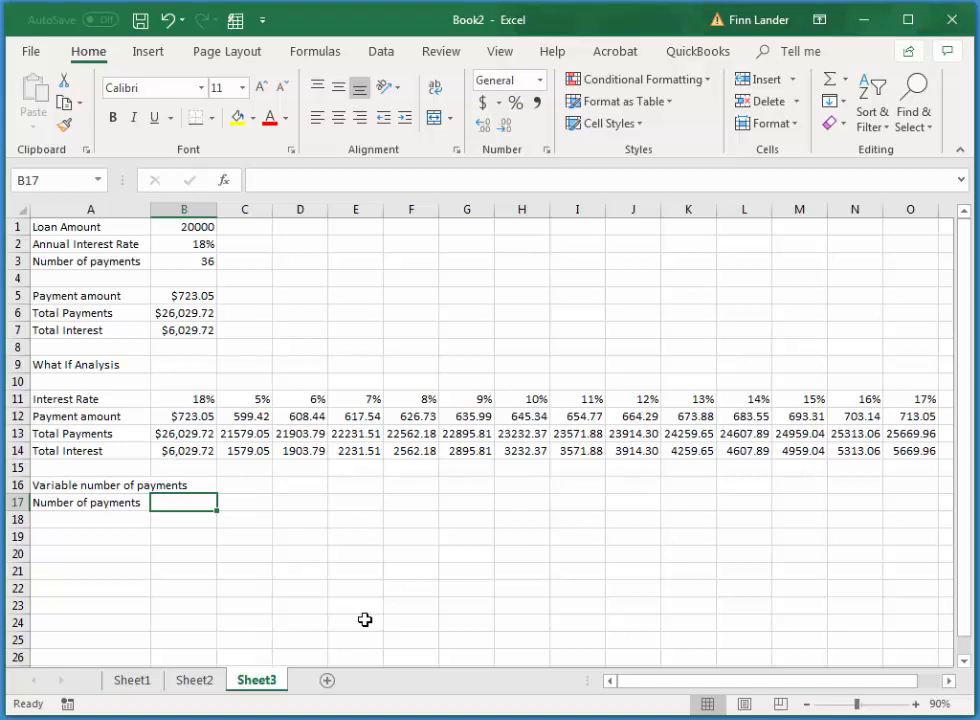
Enter the payment counts 12 in B17 and 24 in C17
text(12)
key(Tab)
text(234)
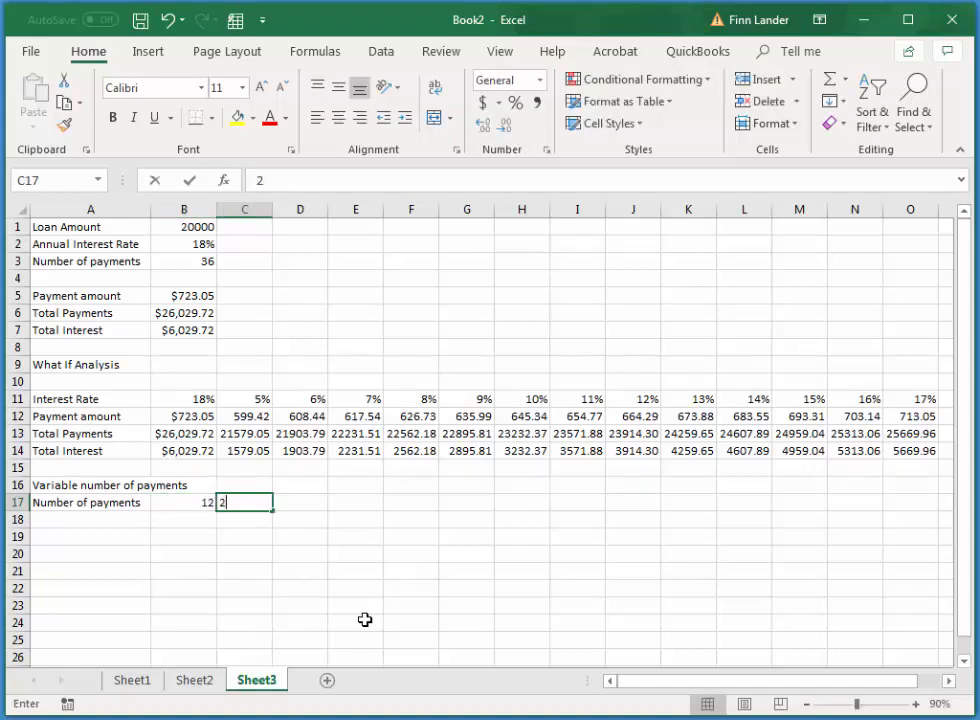
key(BackSpace)
key(BackSpace)
text(4)
key(Return)
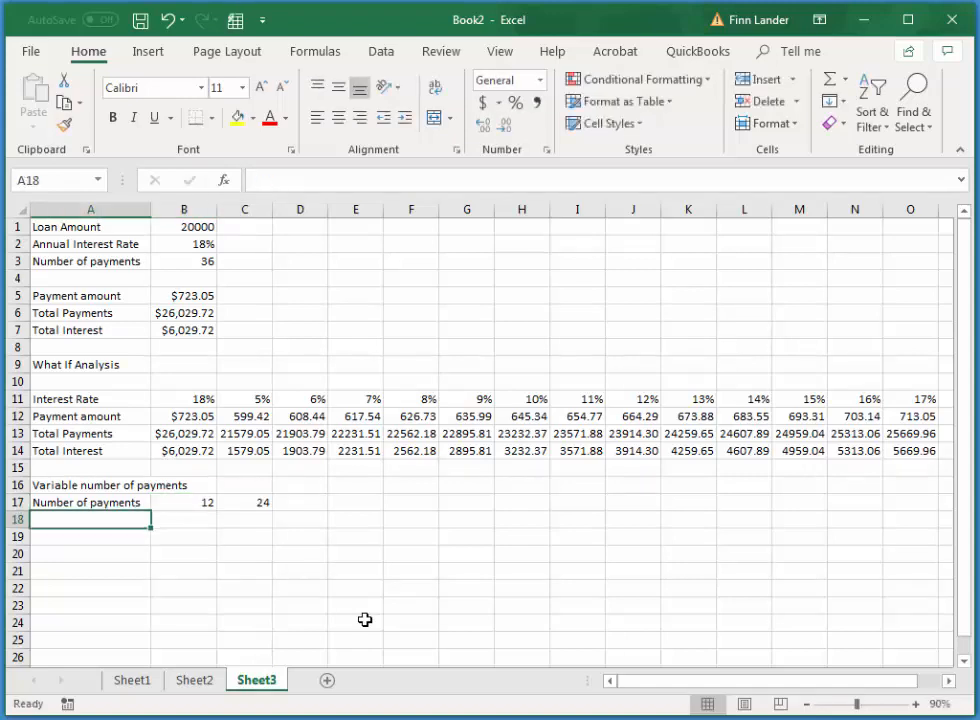
Set B17 to 36 and C17 to 12, and fill the counts across to 60 in G17 in increments of 12
click(212, 503)
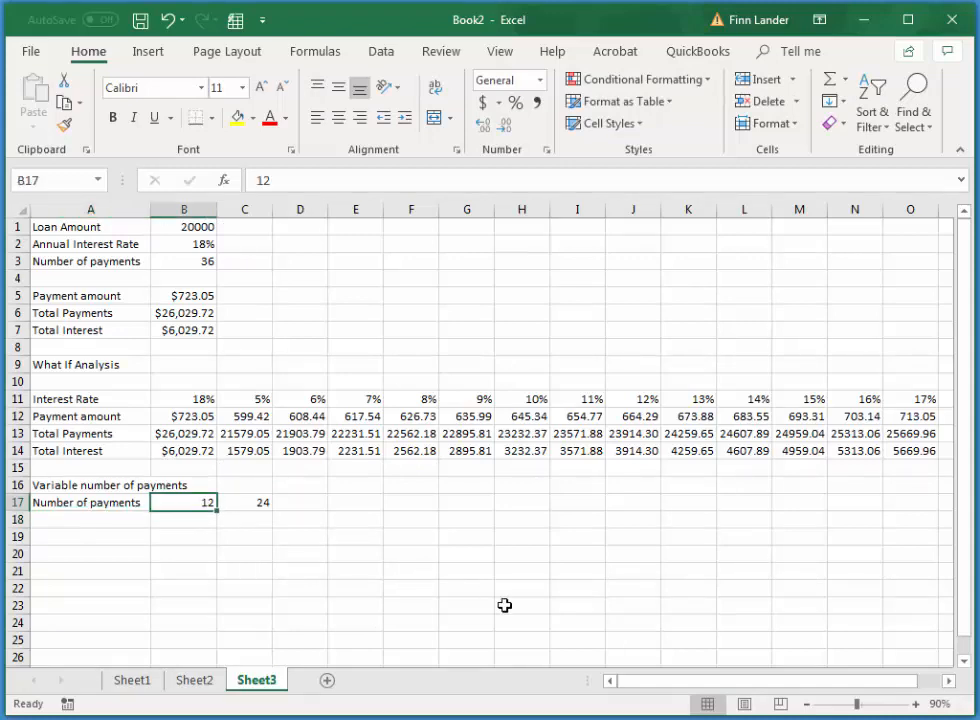
text(36)
key(Tab)
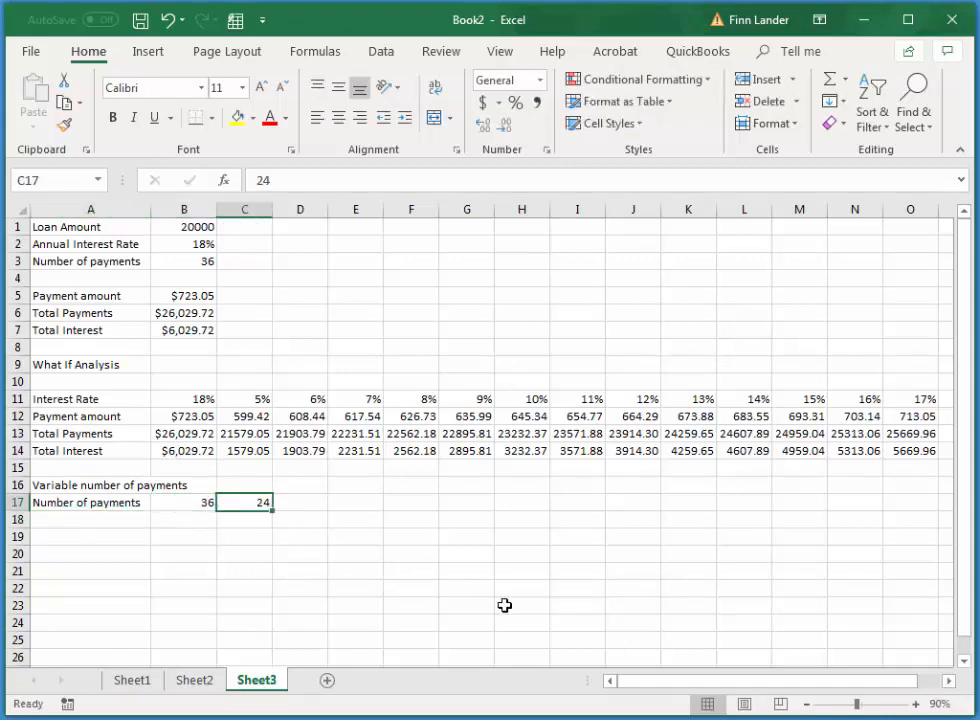
text(12)
key(Return)
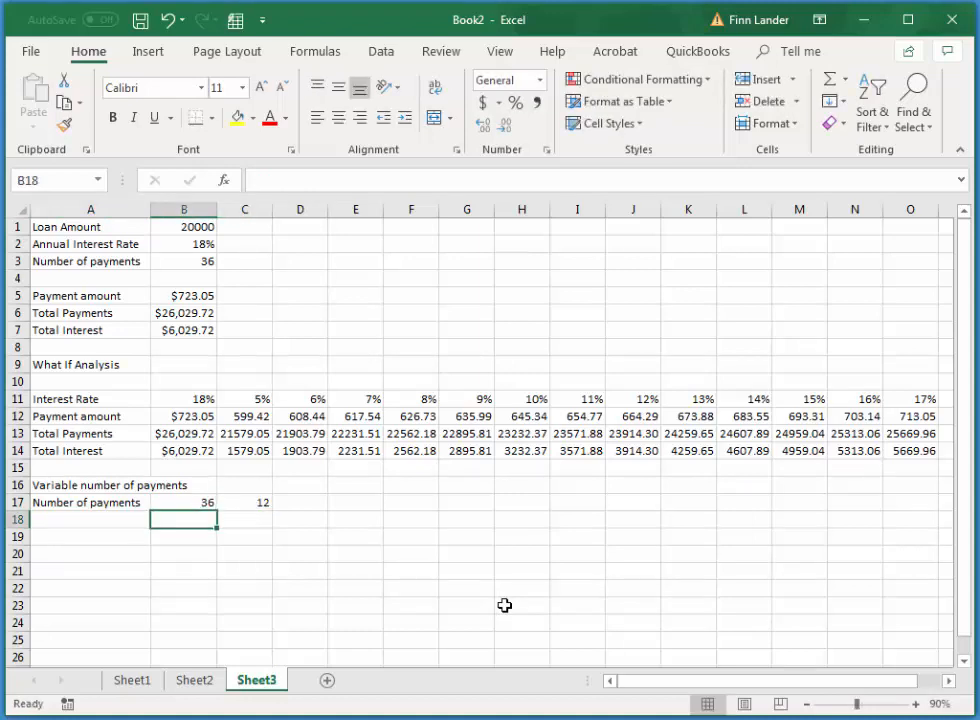
click(266, 506)
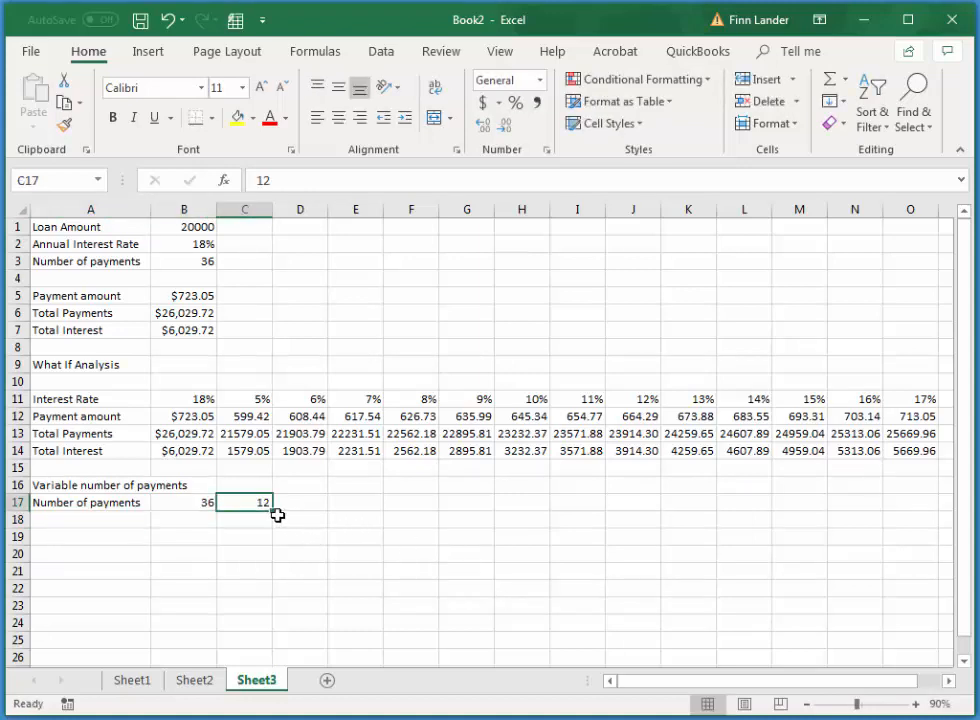
drag(273, 512, 489, 507)
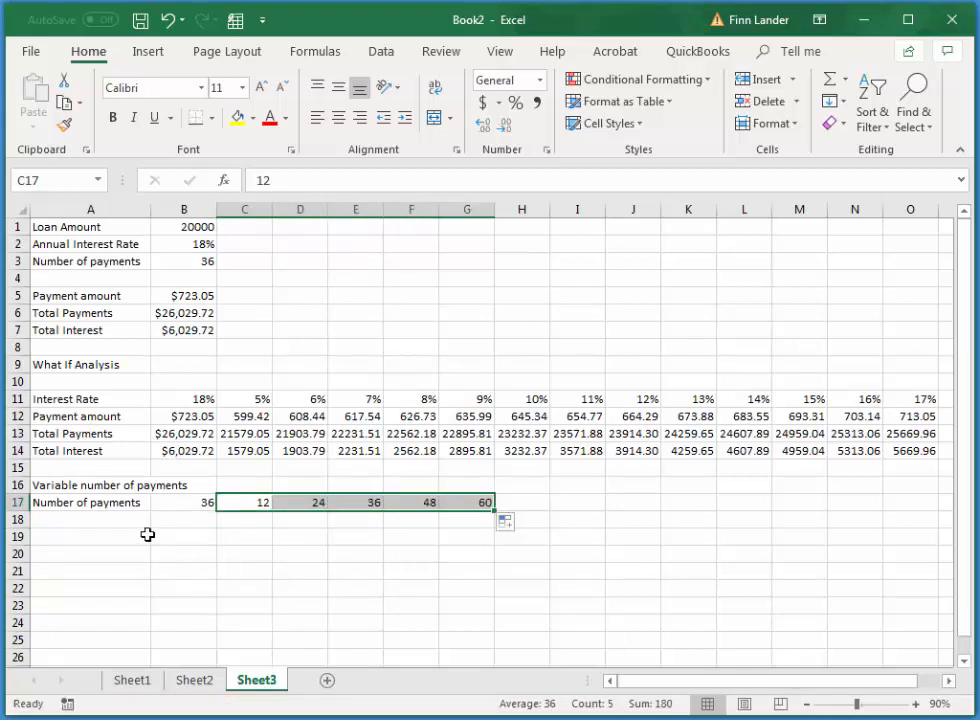
Enter a formula in A18 that references B5
click(116, 520)
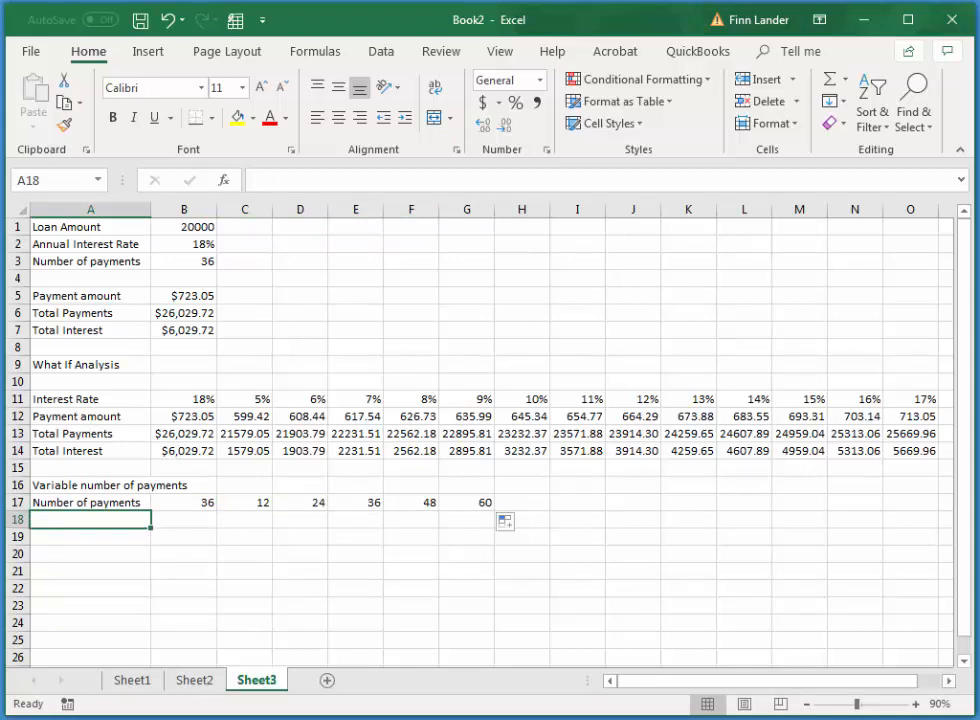
text(=)
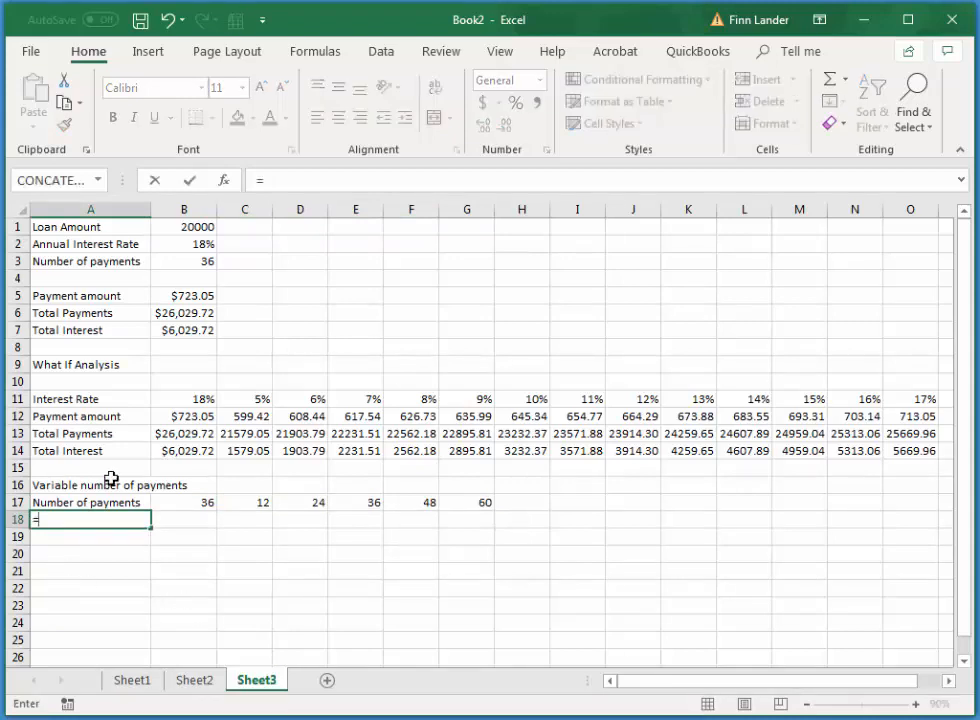
click(78, 416)
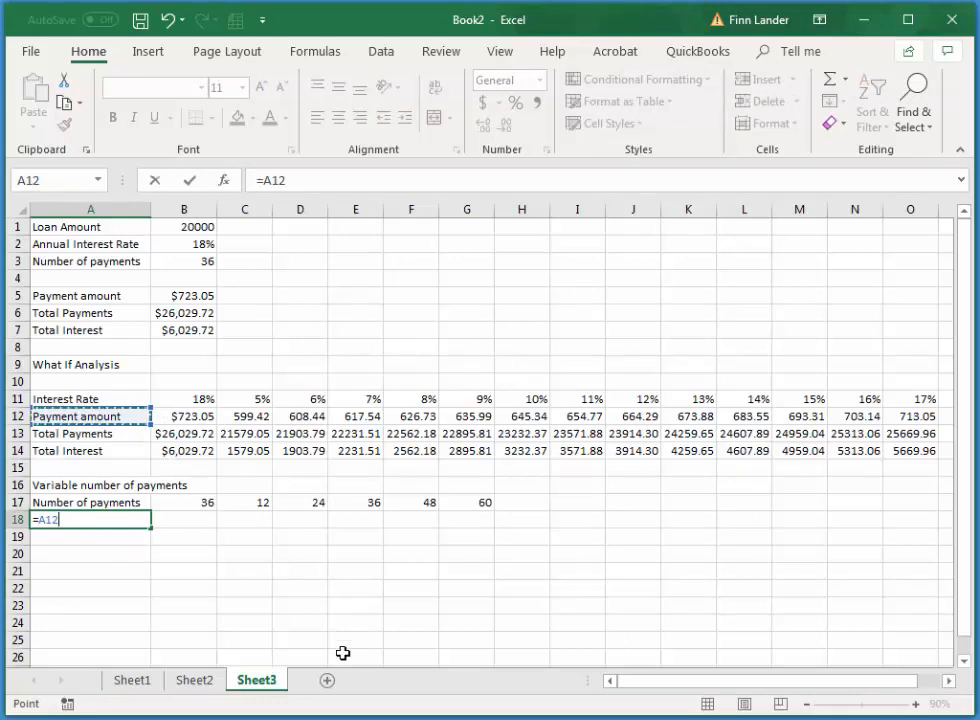
click(185, 297)
key(Return)
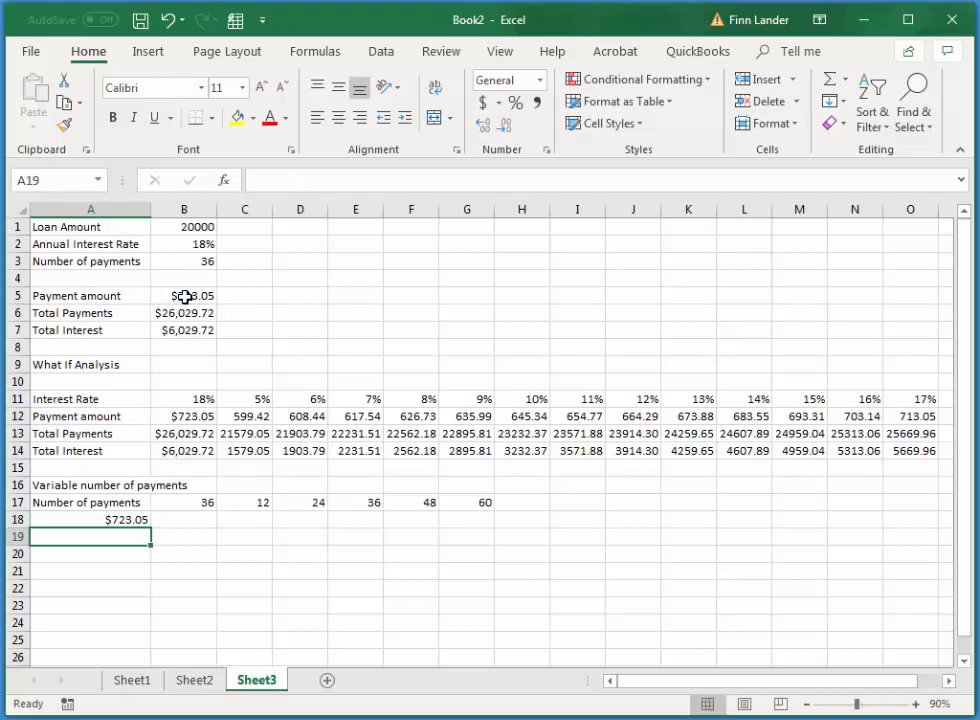
Fill A18:A20 with the labels Payment amount, Total Payments and Total Interest, taken from A12:A14
click(122, 520)
drag(59, 415, 96, 556)
Reference the payment amount in B18 with =B5 and fill the formula down to B20
click(184, 518)
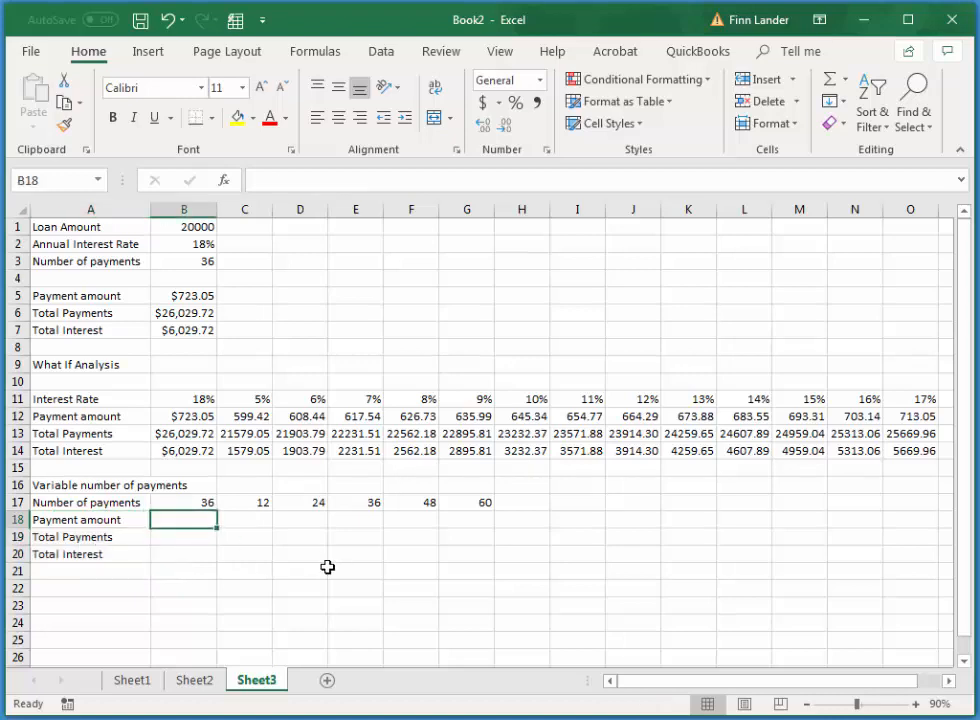
text(=)
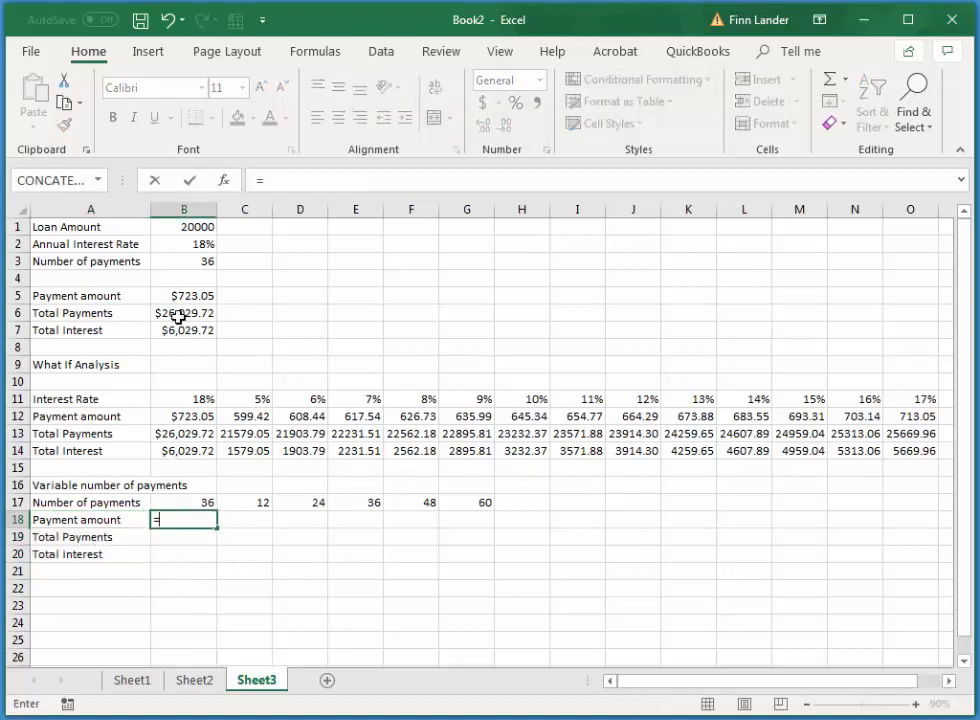
click(188, 296)
key(Return)
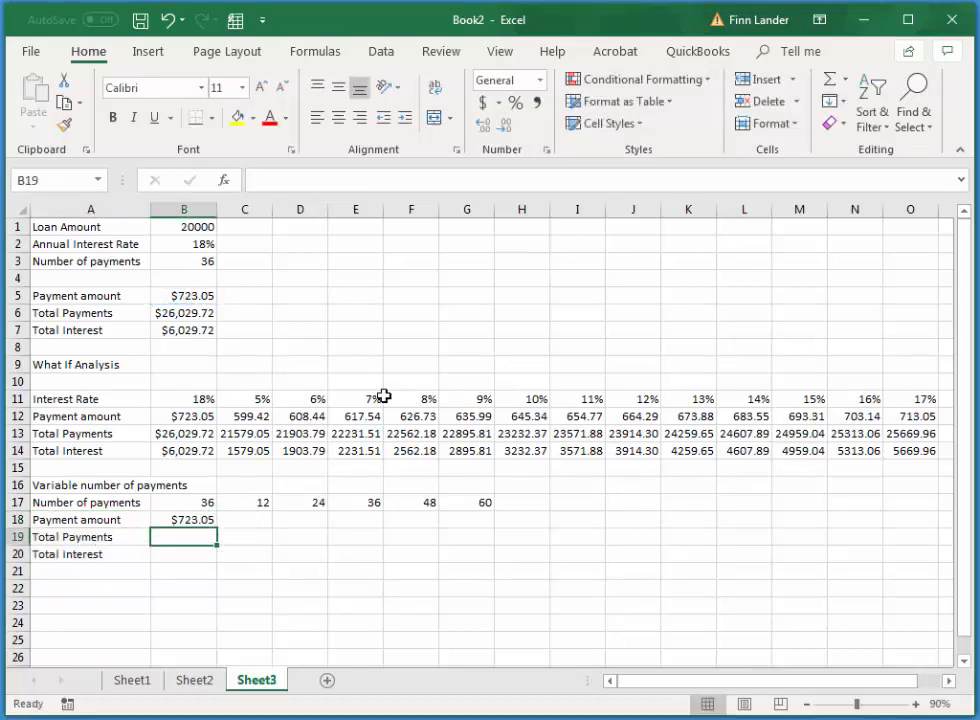
click(193, 518)
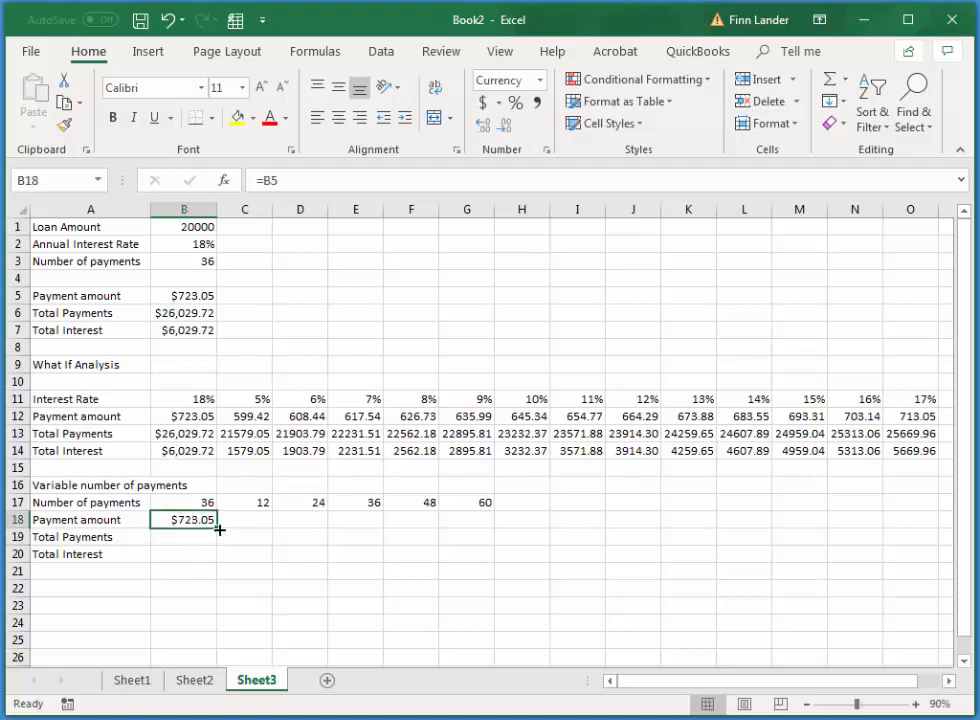
drag(218, 529, 221, 562)
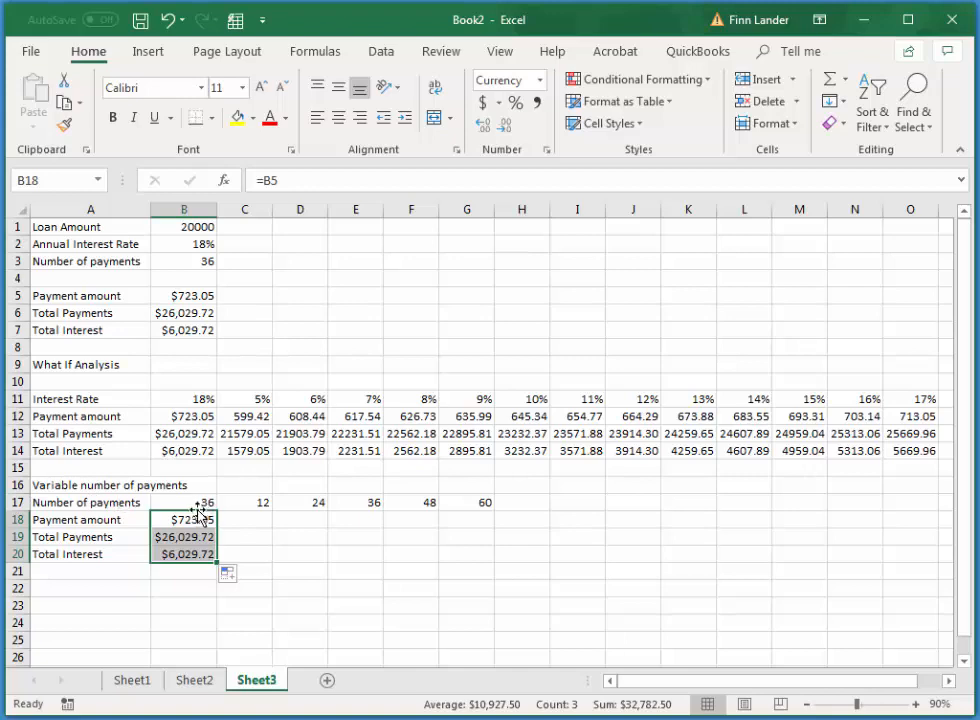
Create a What-If data table over B17:G20 with B3, the number of payments, as the row input cell
drag(192, 502, 478, 555)
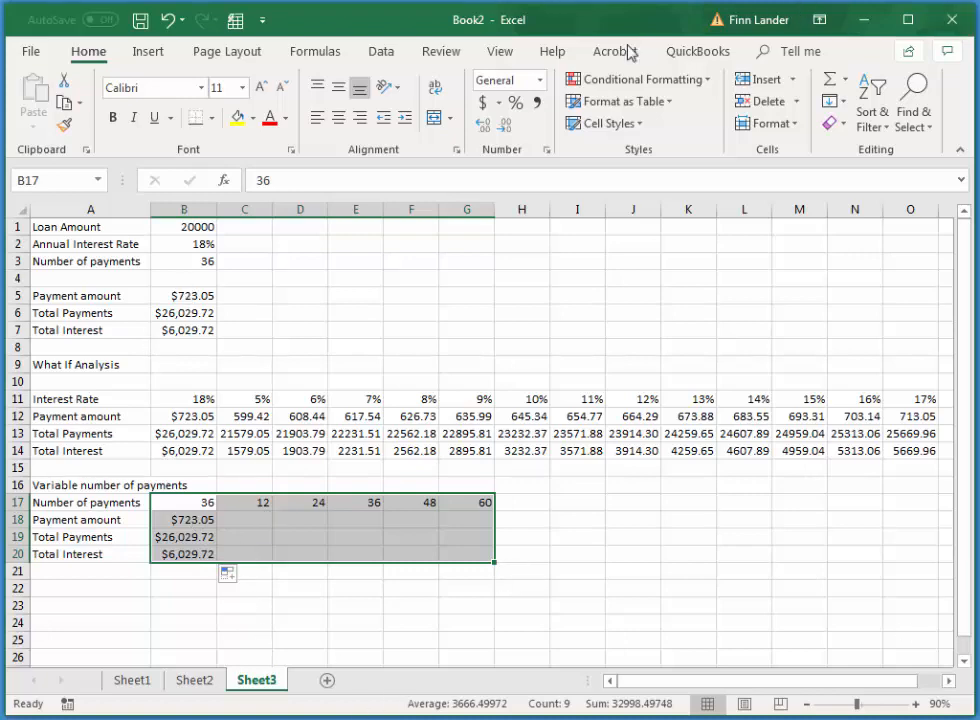
click(383, 50)
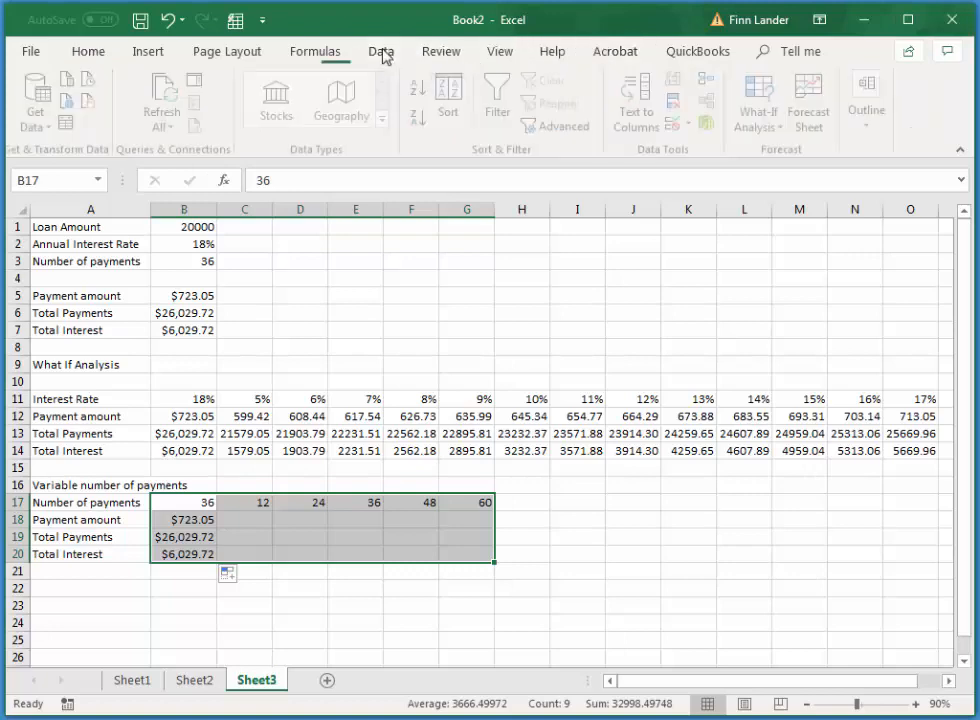
click(765, 126)
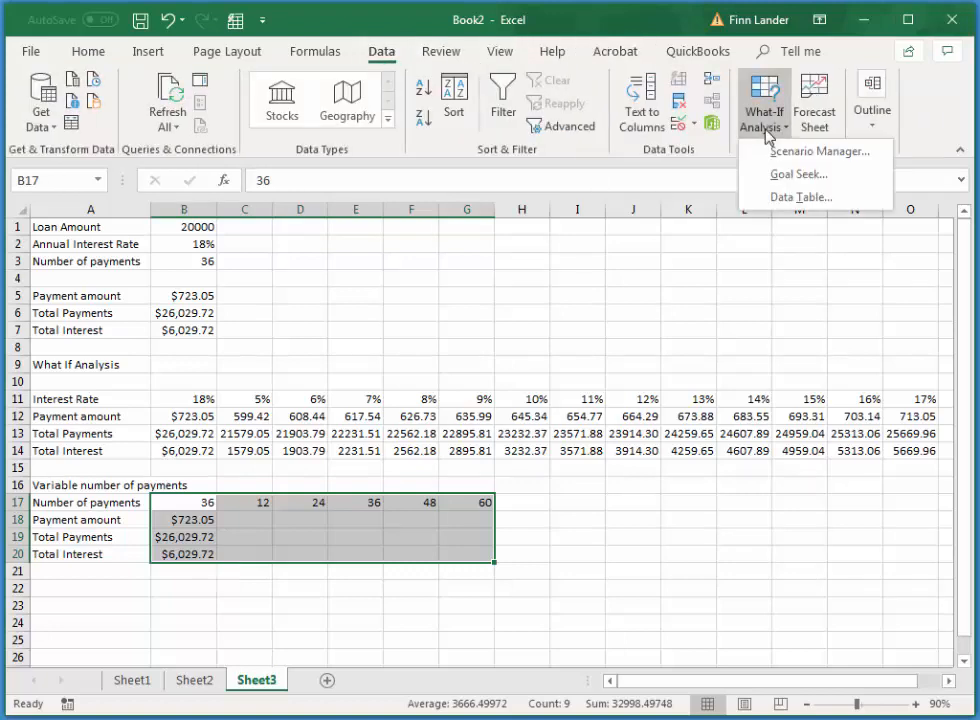
click(787, 197)
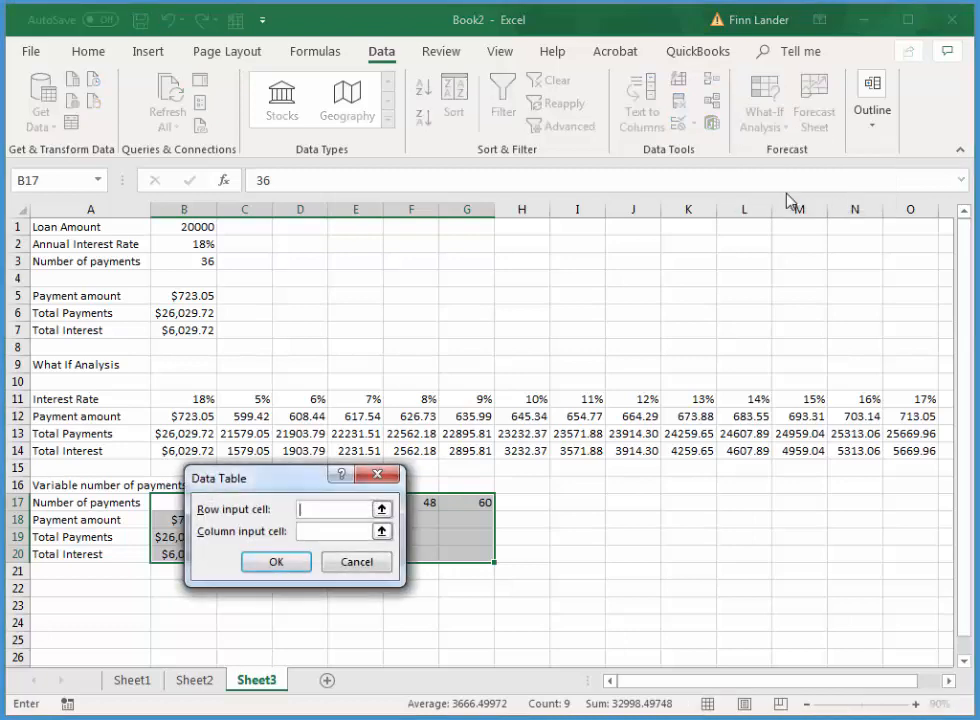
drag(300, 478, 623, 492)
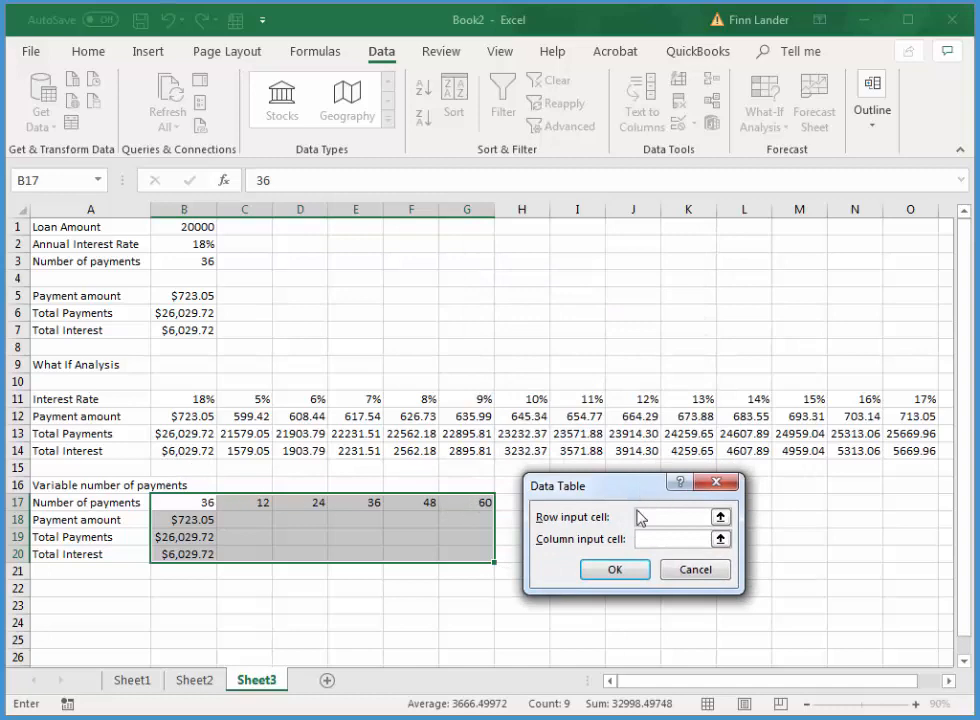
drag(700, 491, 670, 581)
click(689, 606)
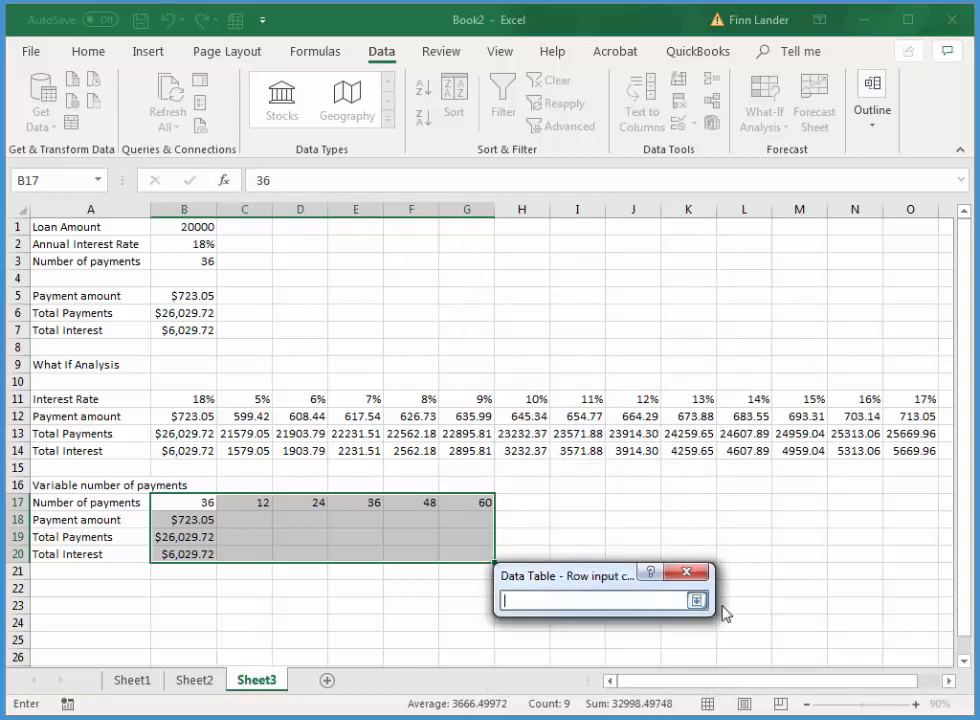
click(208, 261)
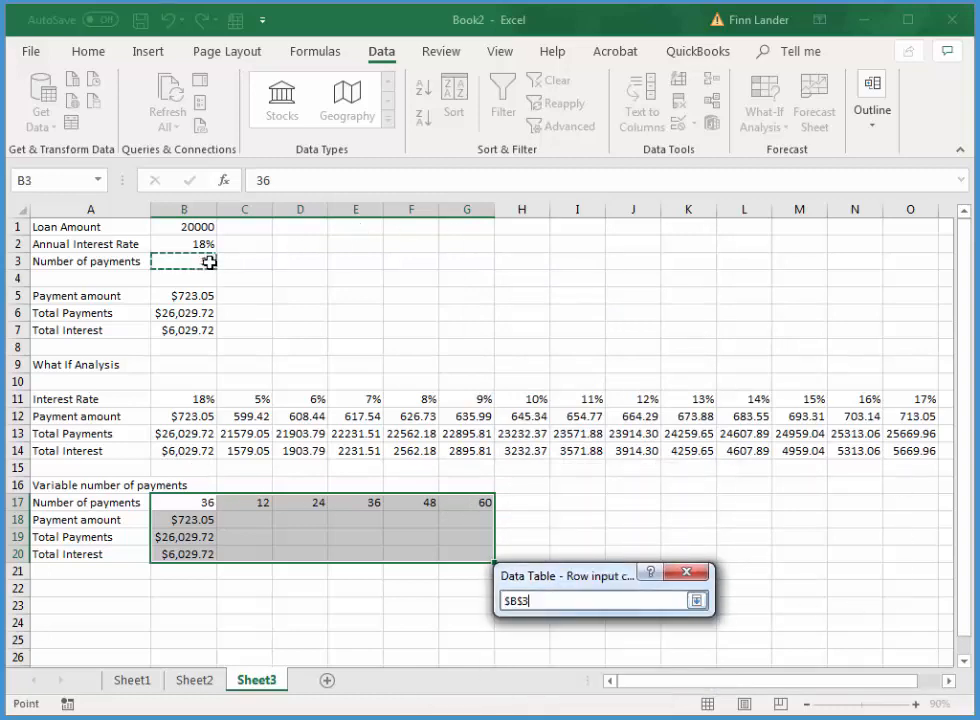
key(Return)
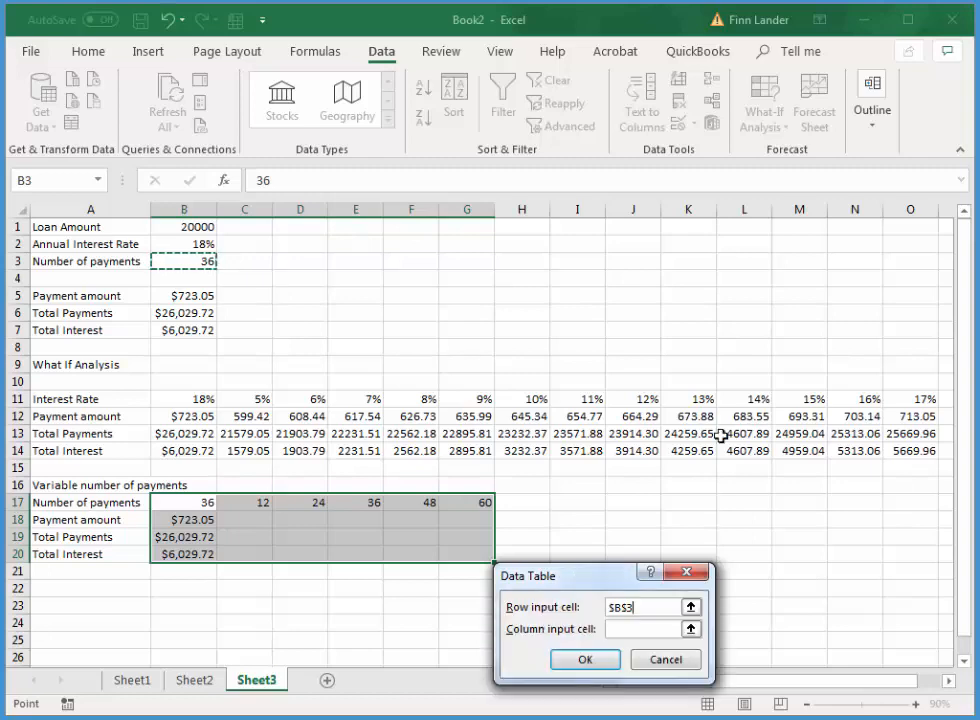
click(585, 659)
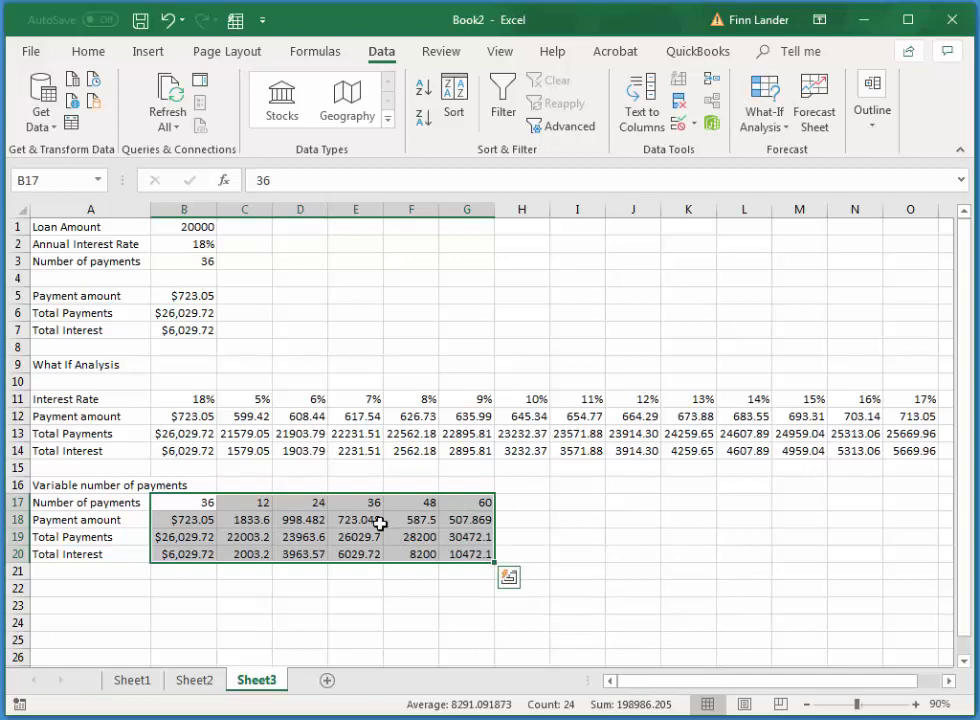
click(252, 520)
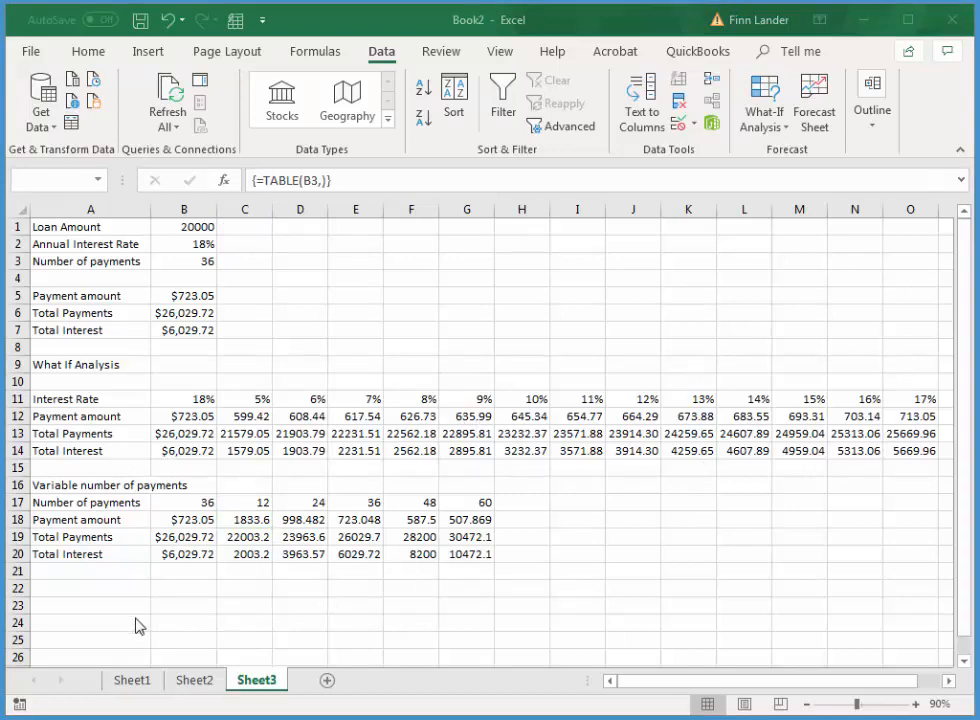
click(120, 606)
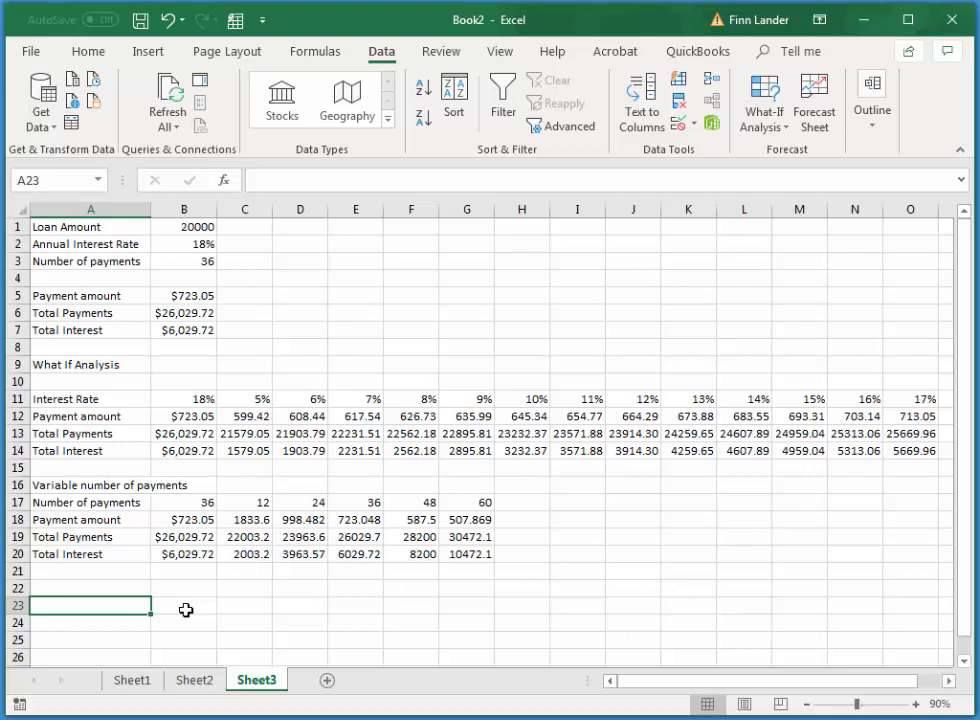
scroll(965, 518, down, 1)
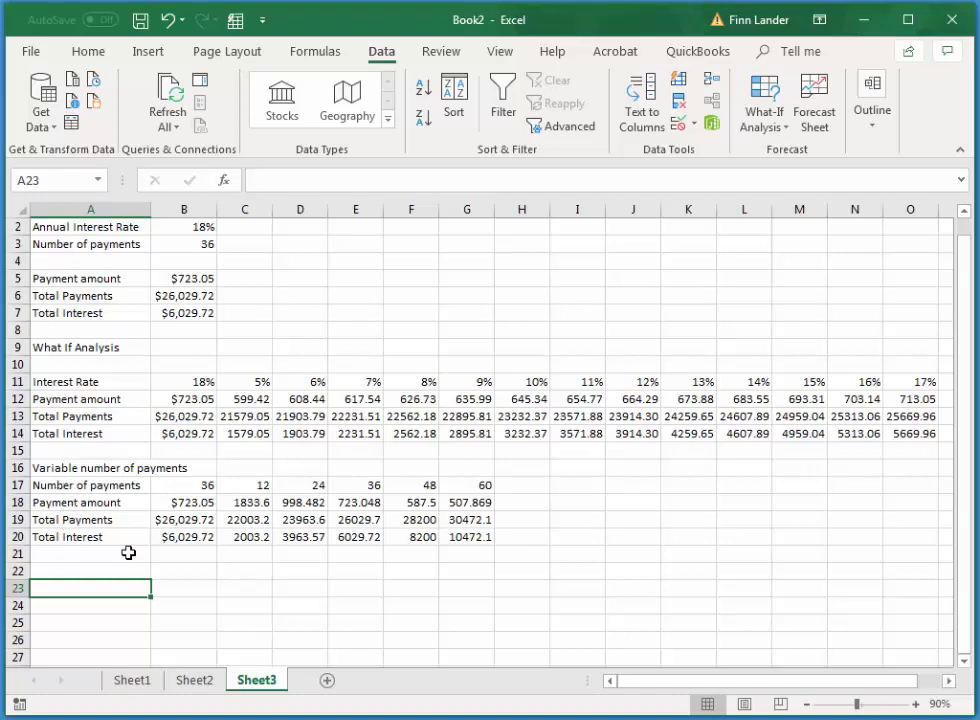
click(181, 590)
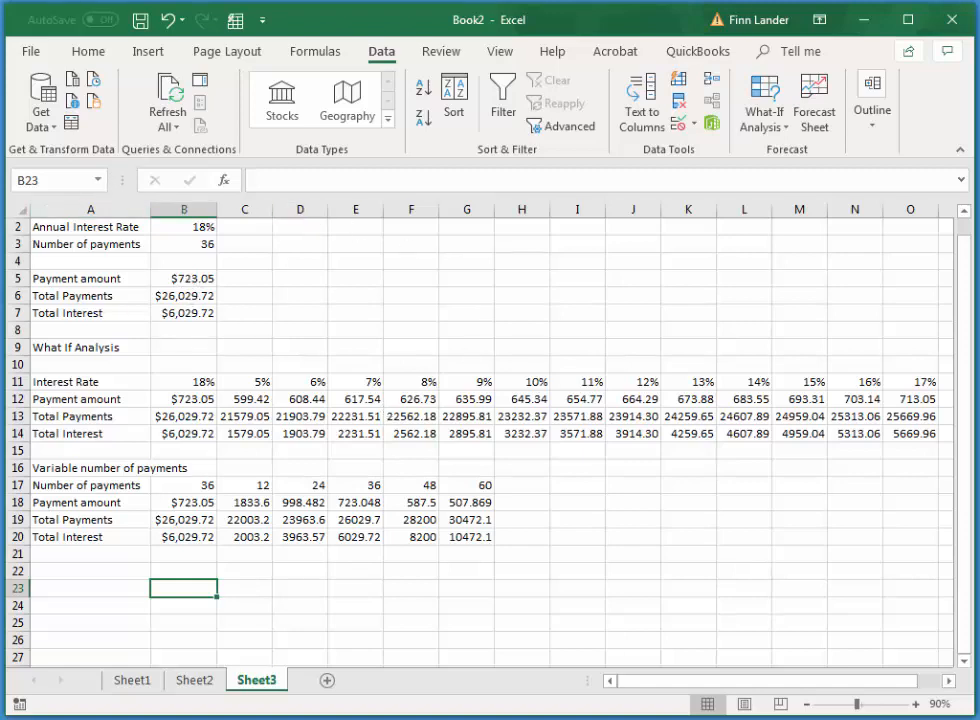
Reference the payment amount in B23 with the formula =B5
text(=)
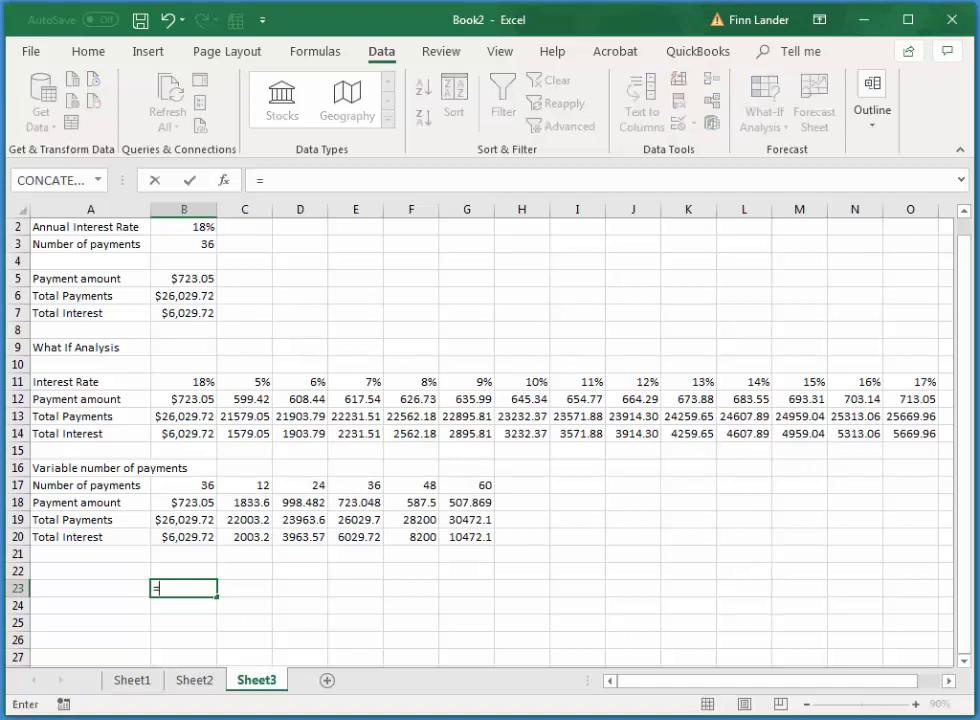
click(196, 278)
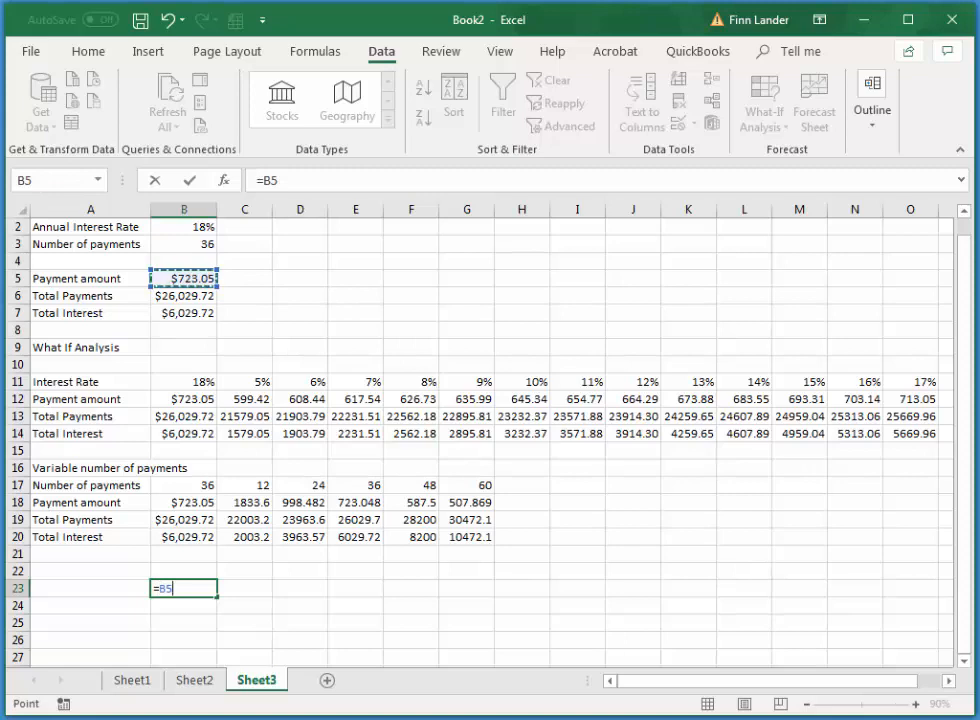
key(Return)
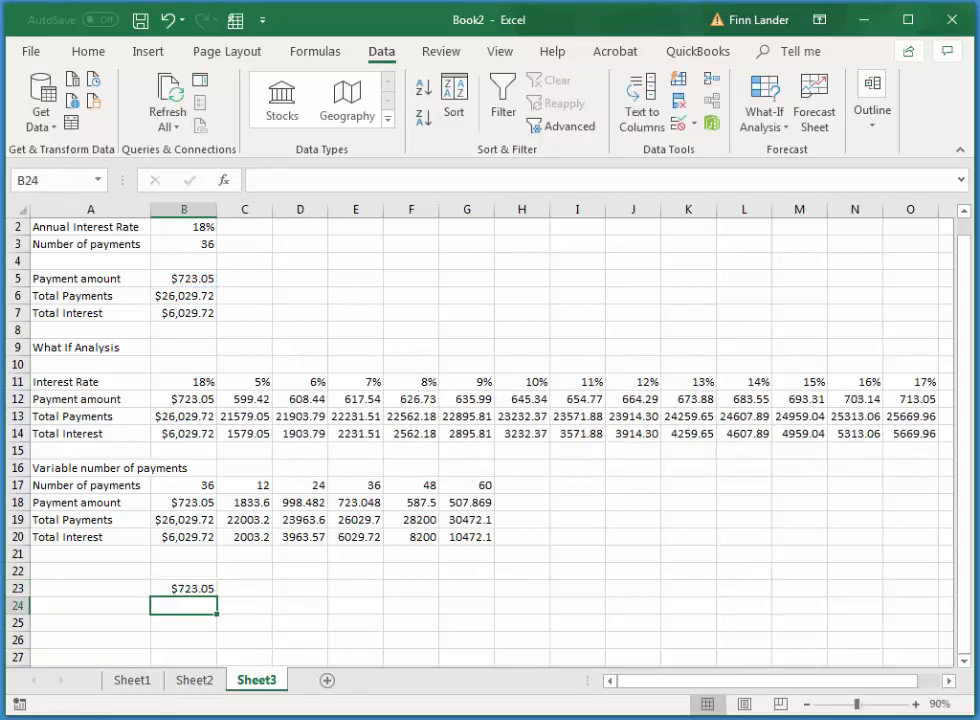
Enter 10% in C23 and 11% in D23, and fill the interest rate series across to 18% in K23
click(249, 590)
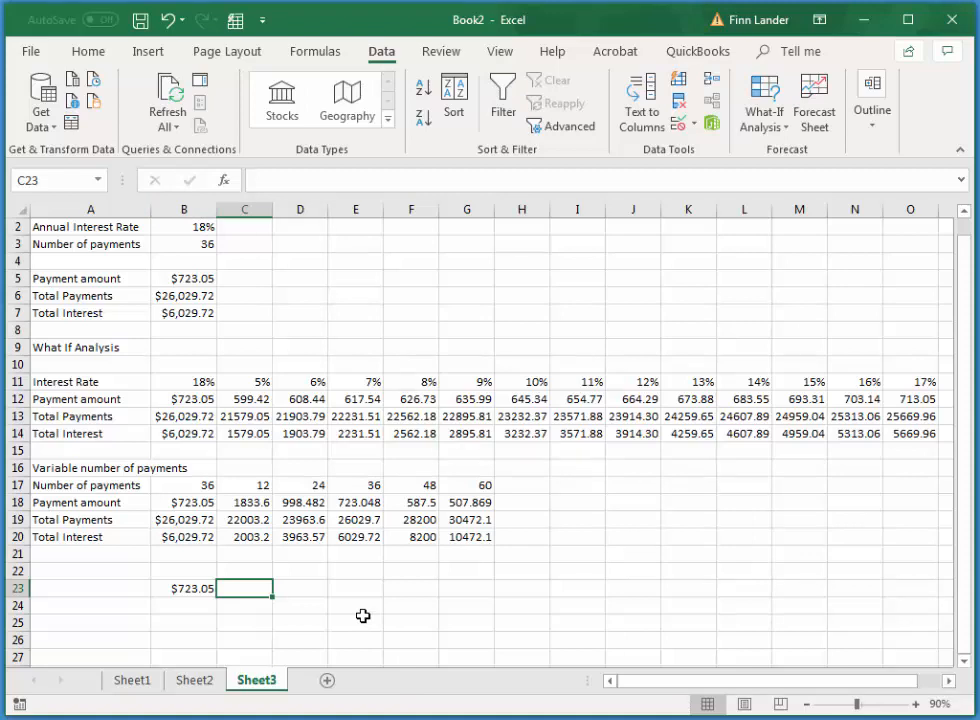
text(10)
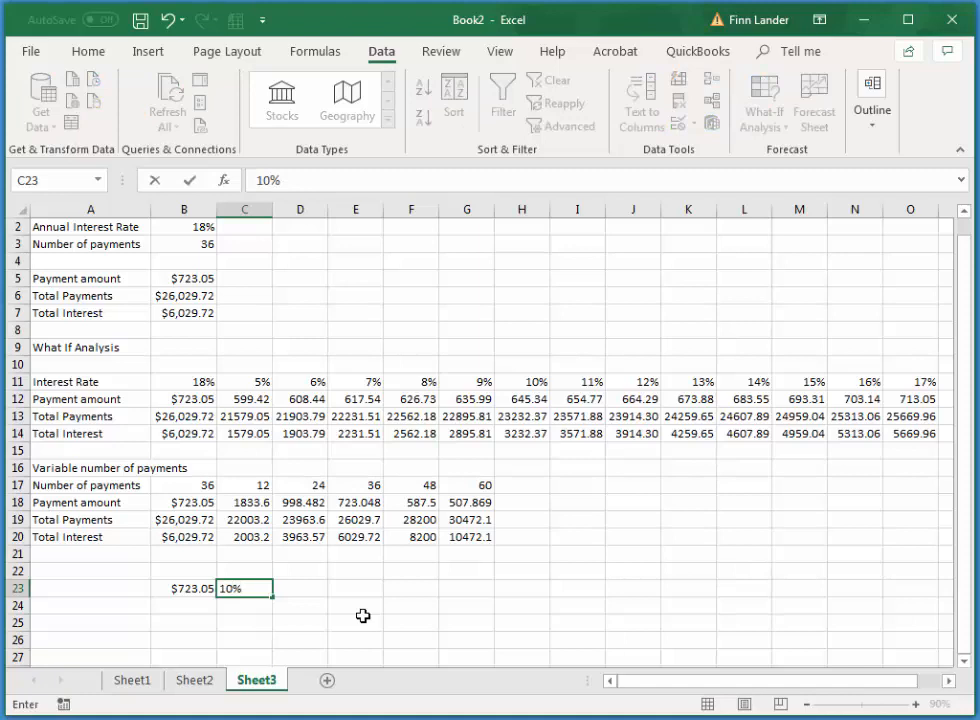
text(%)
key(Return)
click(300, 588)
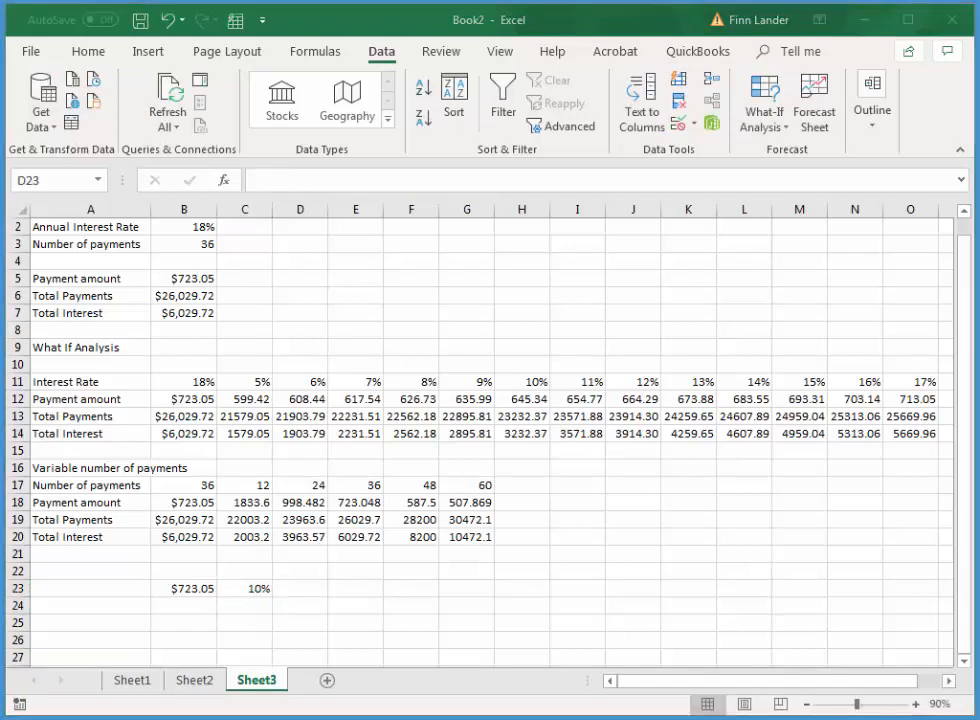
click(300, 590)
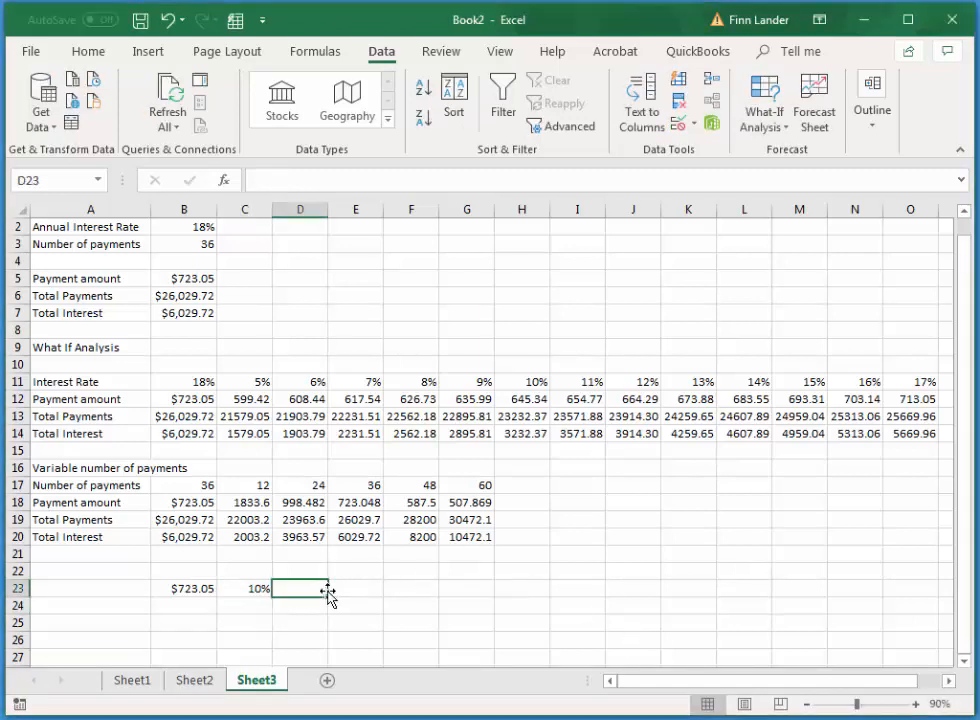
text(11)
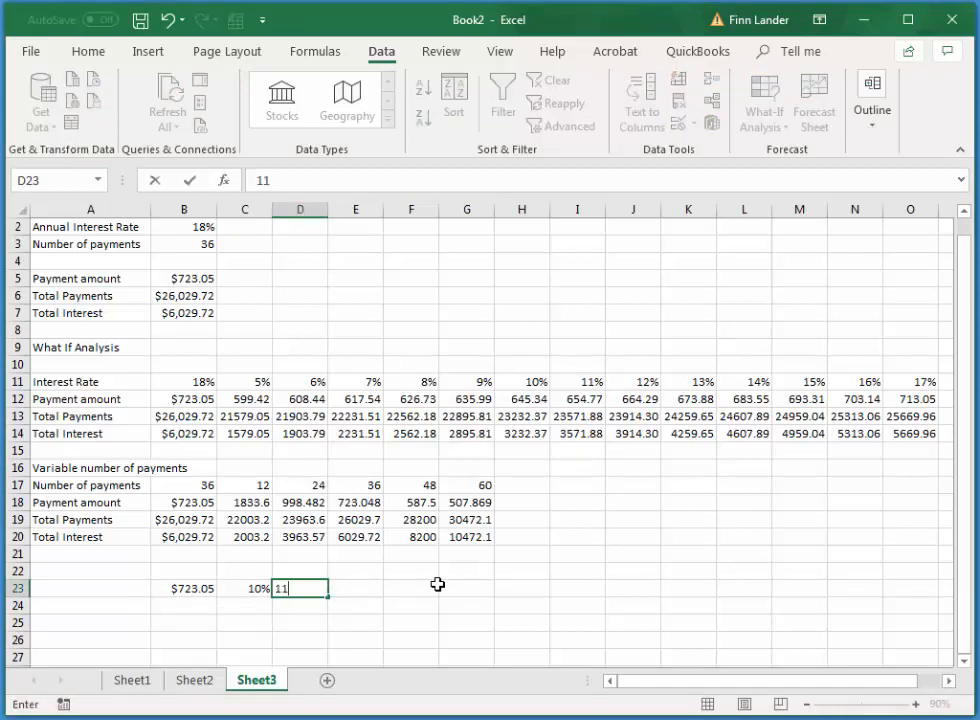
key(Tab)
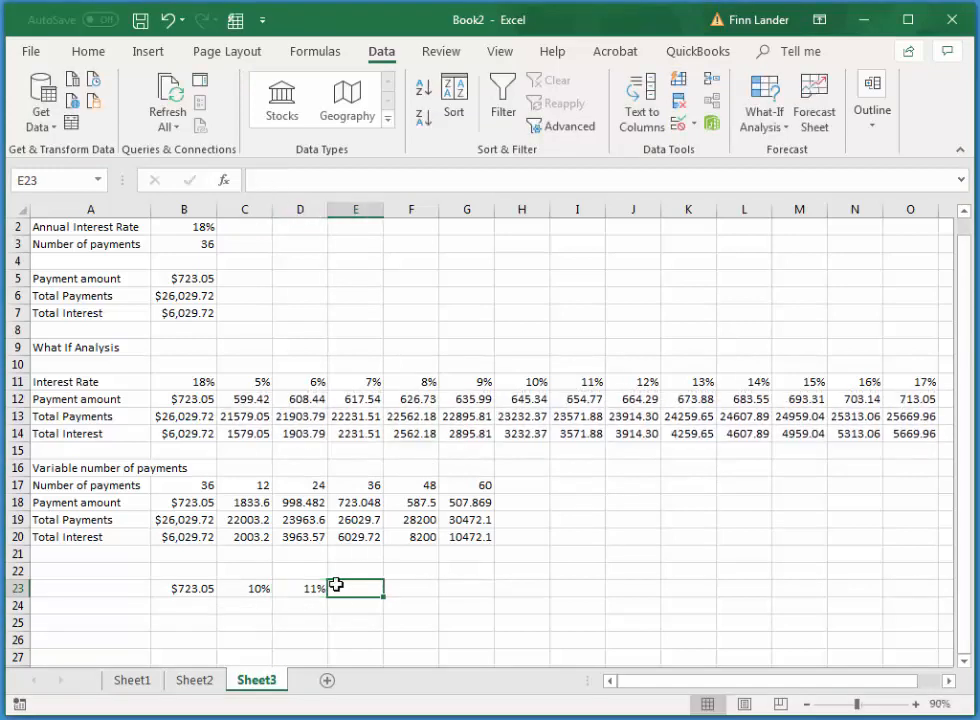
drag(241, 592, 712, 595)
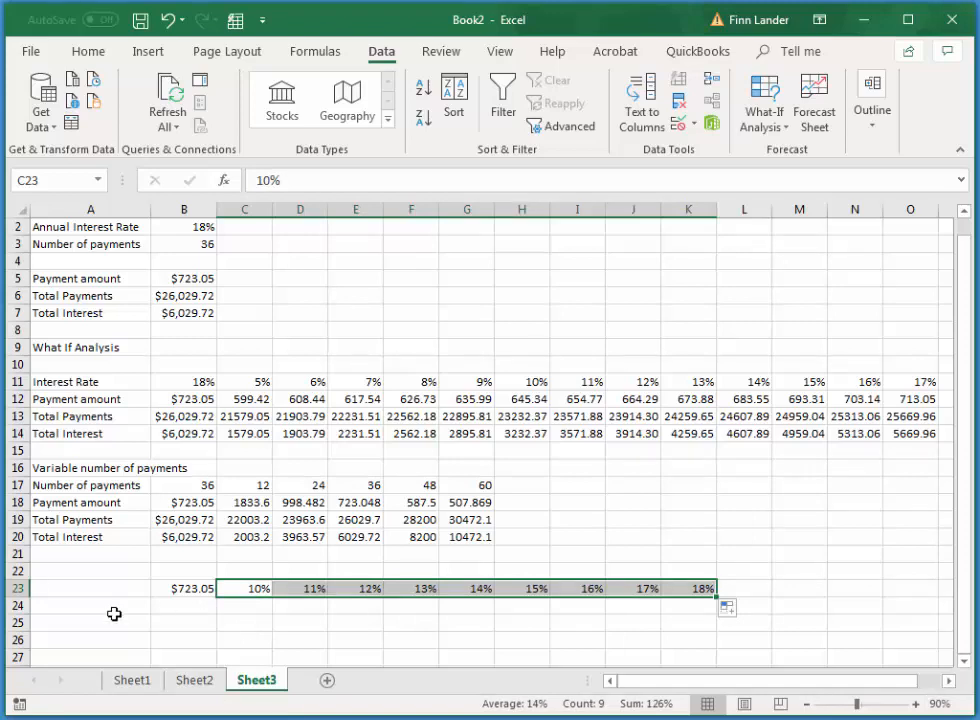
Enter 10000 in B24 as the first loan amount below the payment reference
click(194, 606)
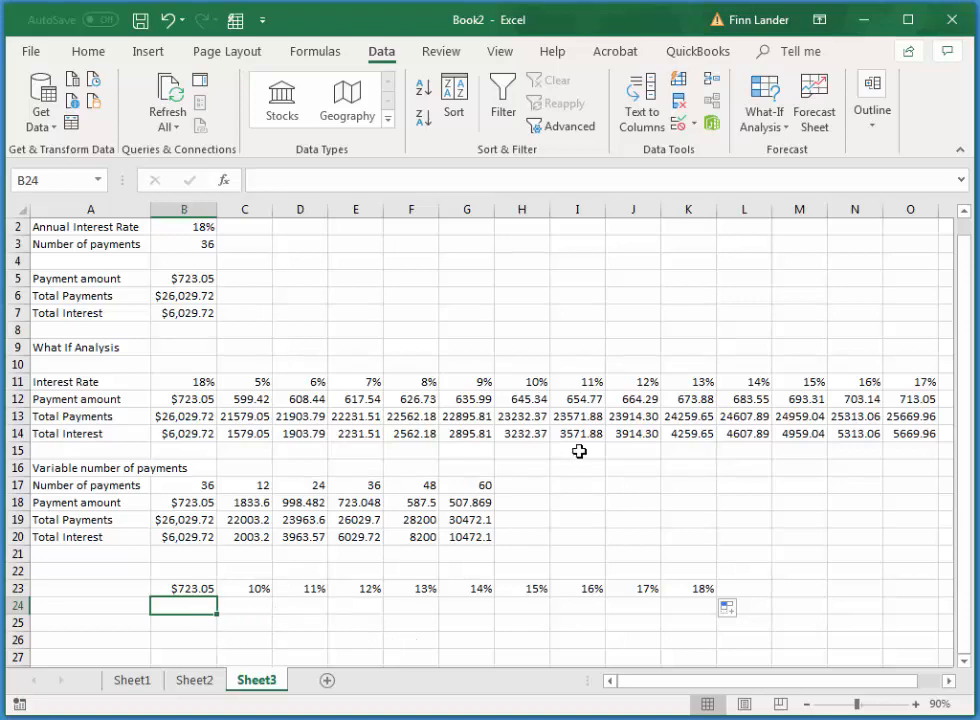
scroll(610, 425, up, 1)
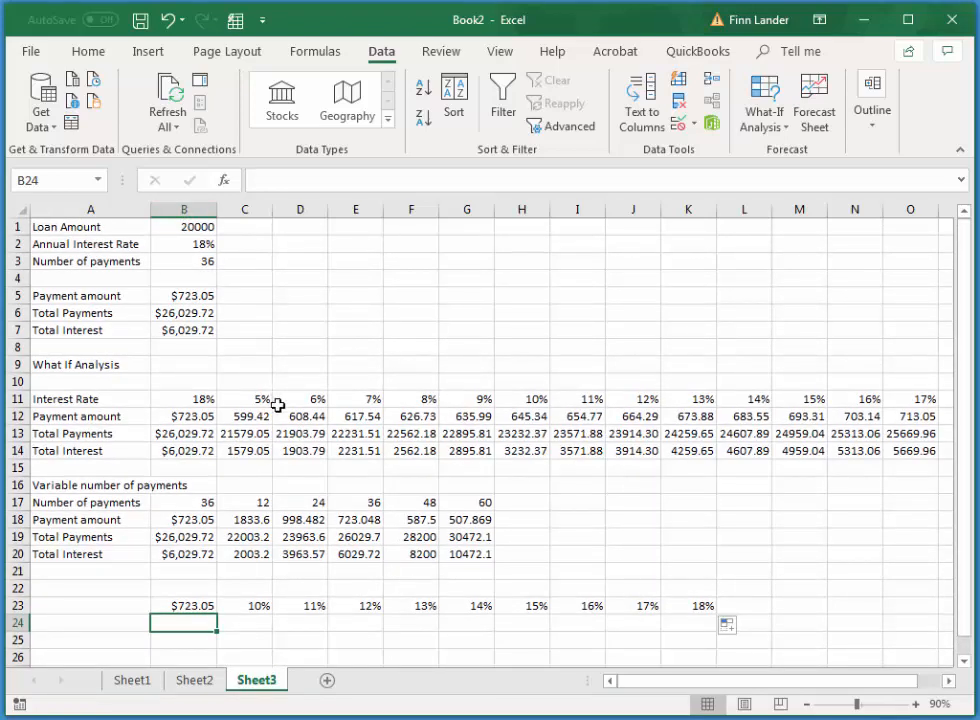
scroll(250, 450, down, 1)
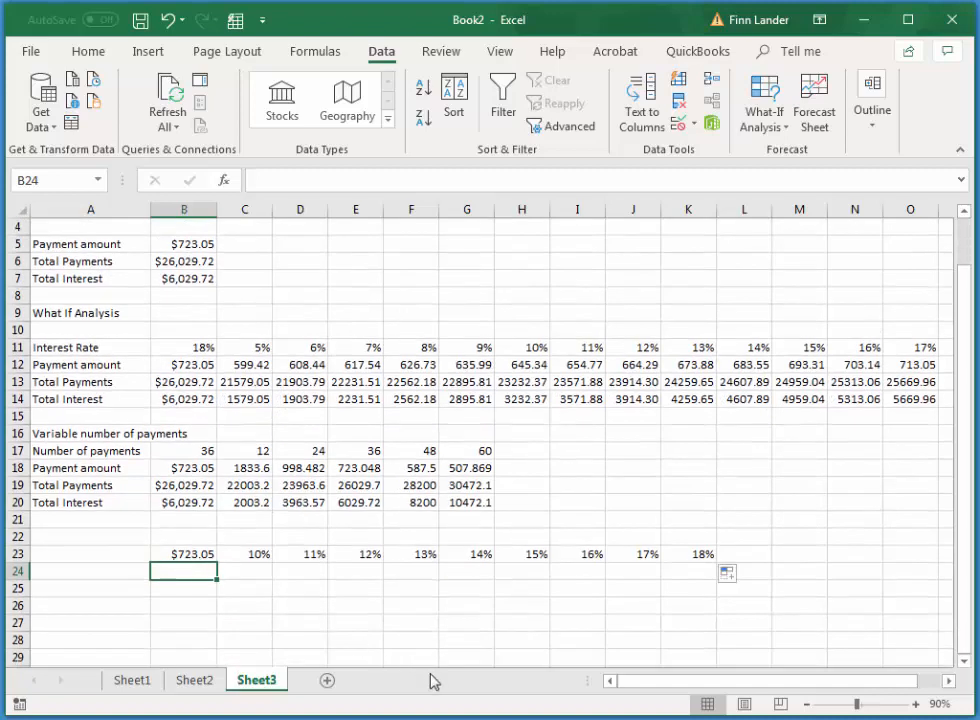
text(10000)
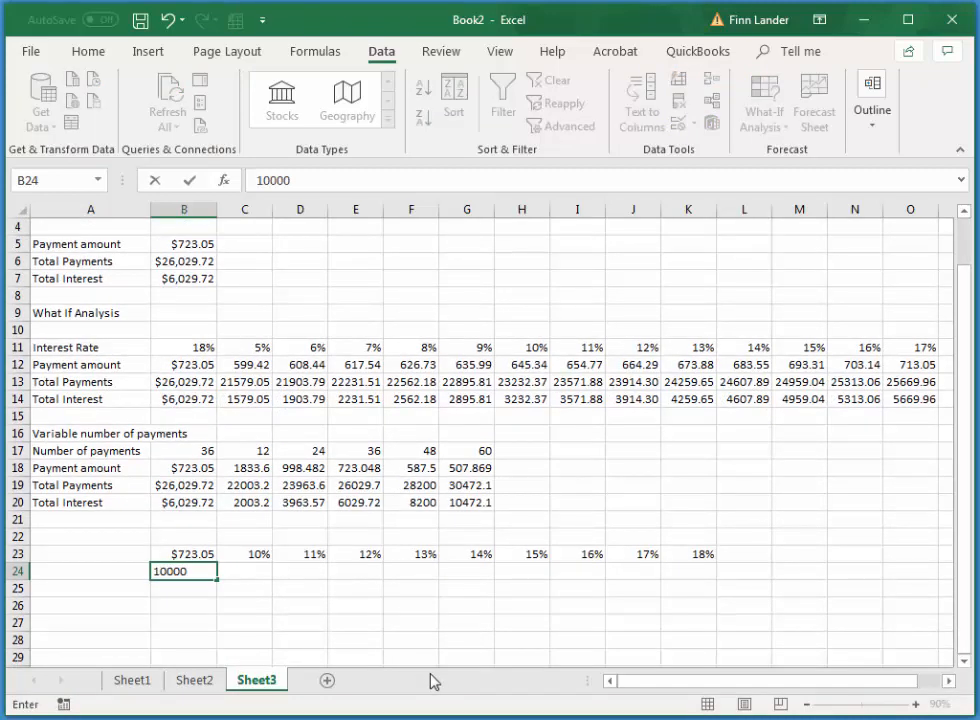
key(Return)
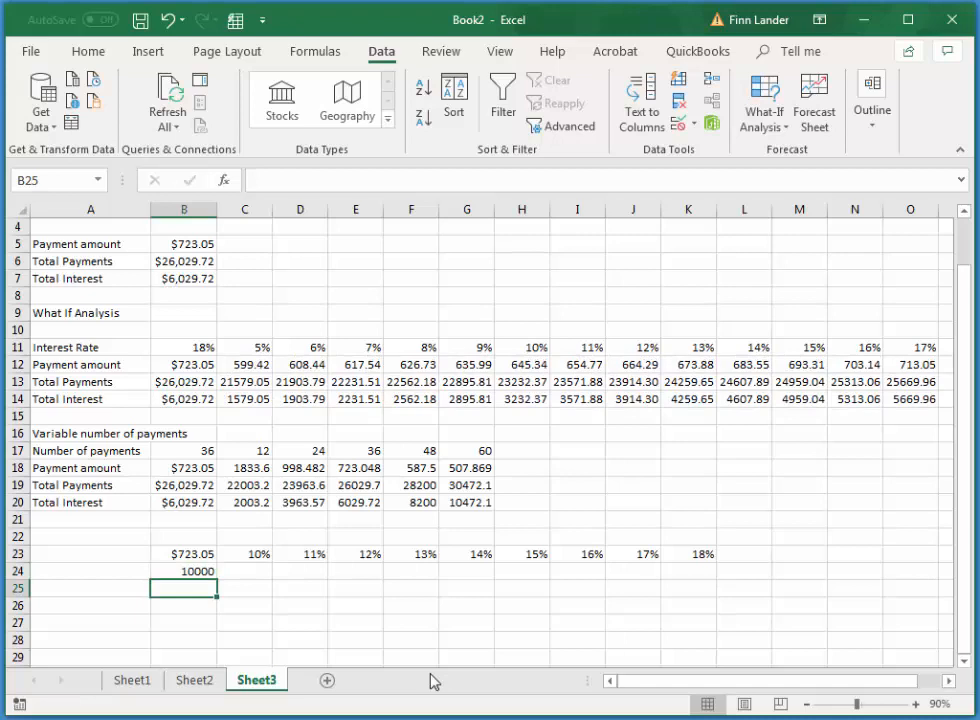
Copy the loan amount in B24 down to B25 and replace the copy with 1100
click(208, 572)
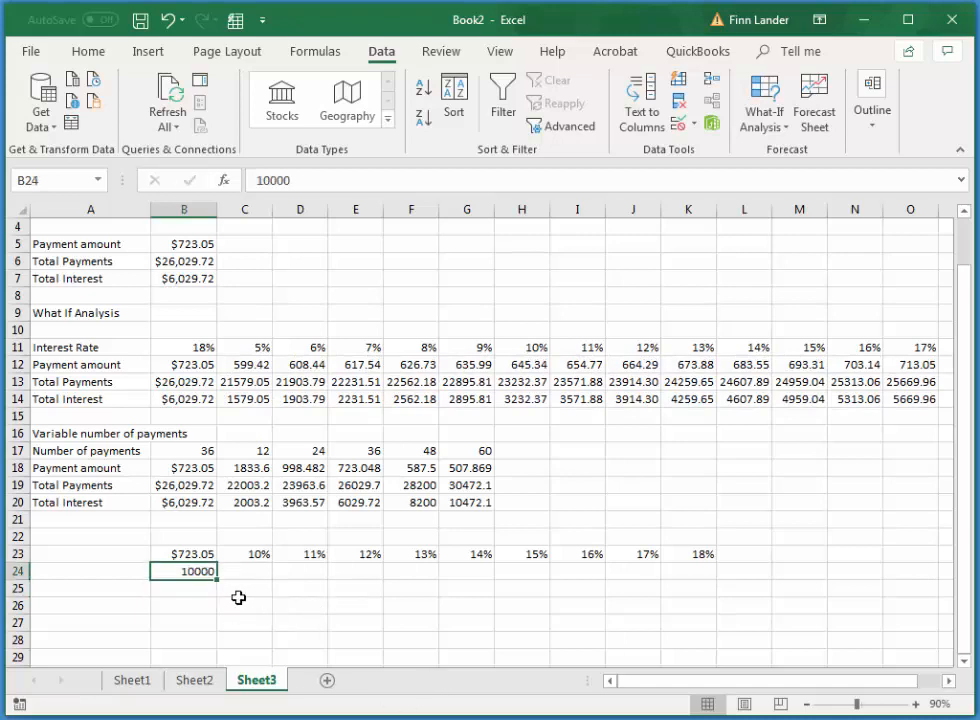
mouse_move(215, 578)
mouse_down()
mouse_move(219, 661)
mouse_move(212, 598)
mouse_up()
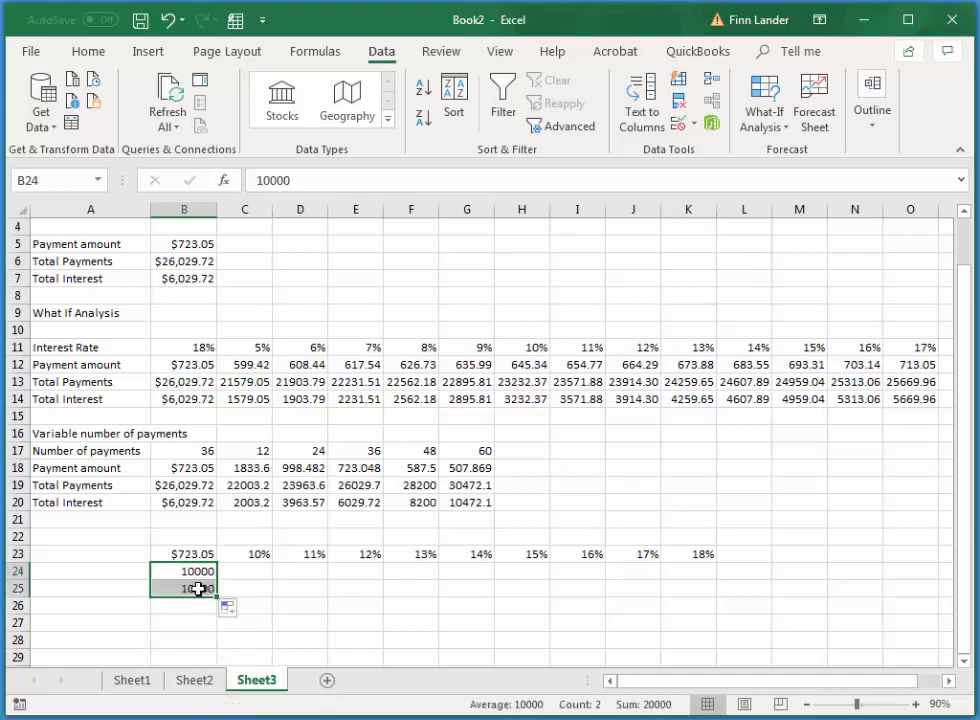
text(11)
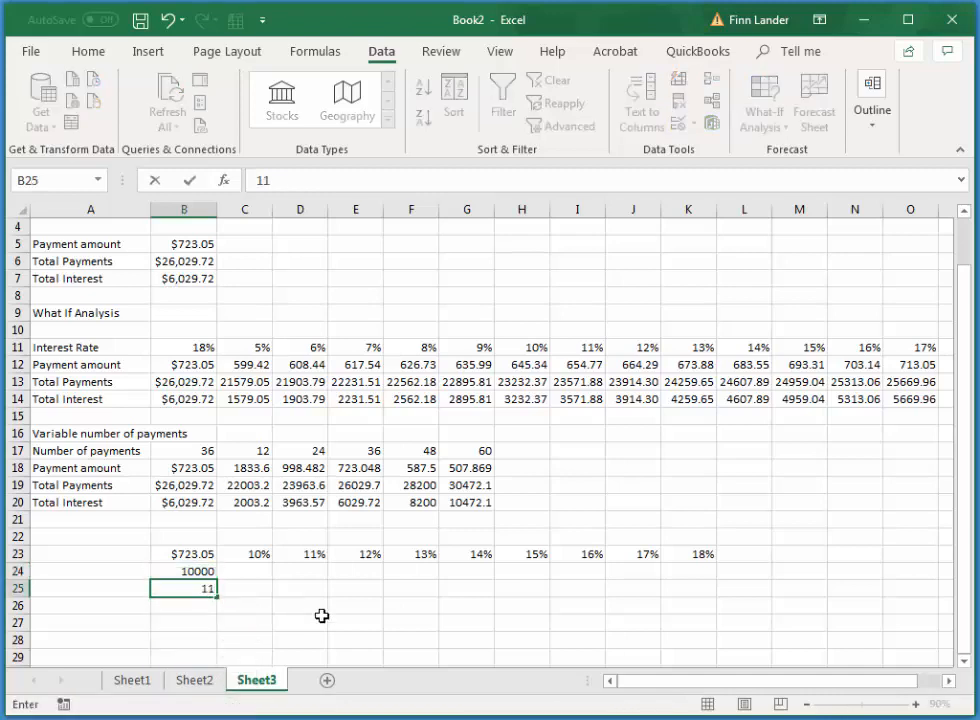
key(Return)
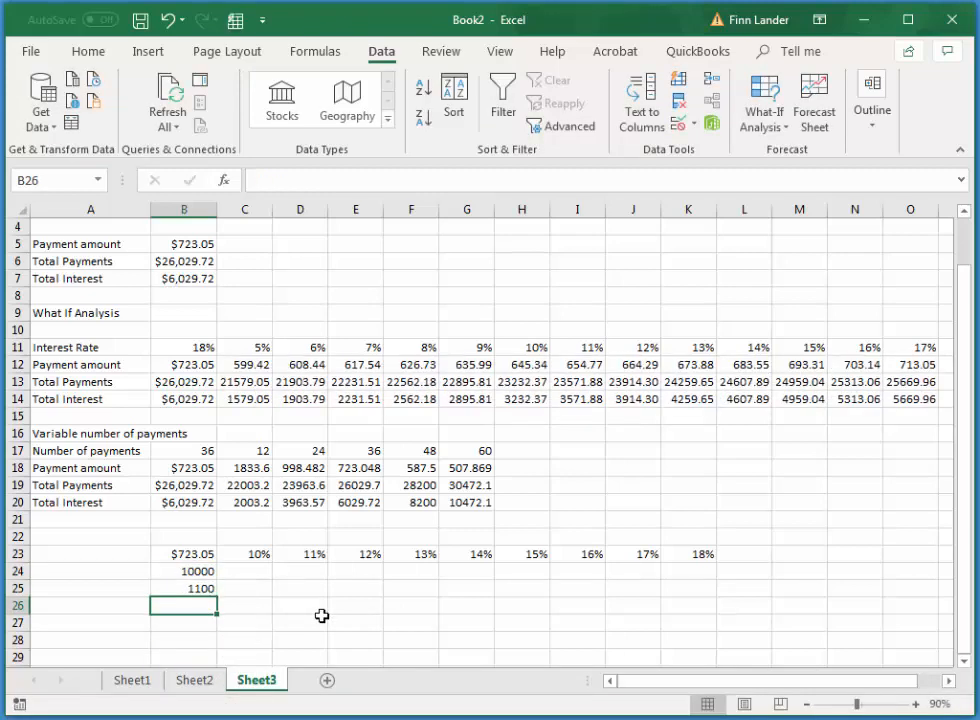
Set B25 to 11000 and fill the loan amount series from B24:B25 down to 20000 in B34
click(176, 570)
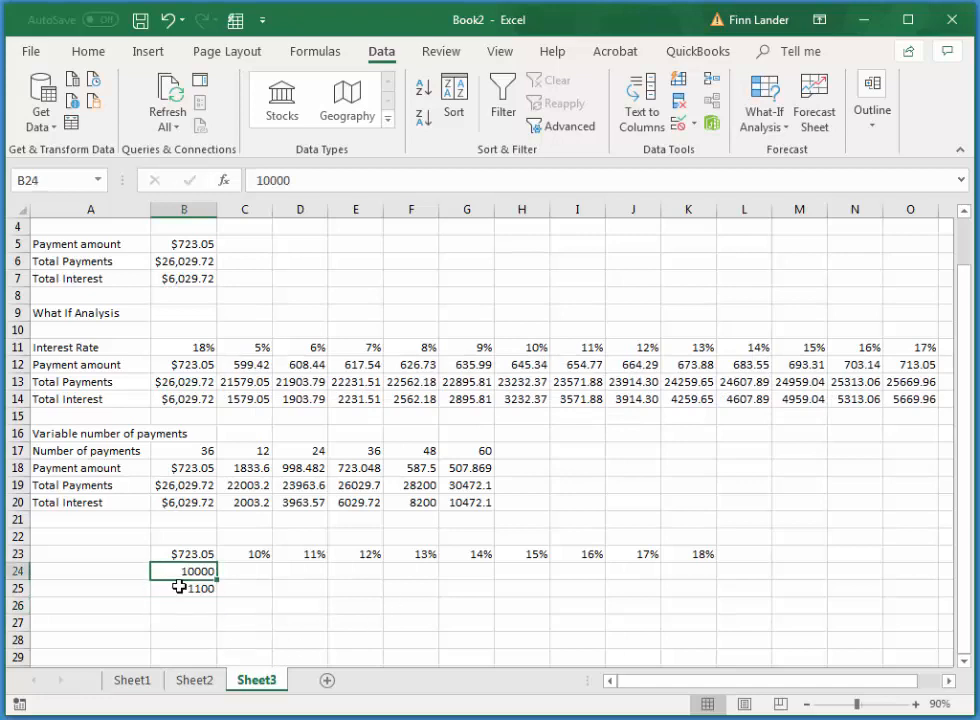
click(178, 589)
text(1100)
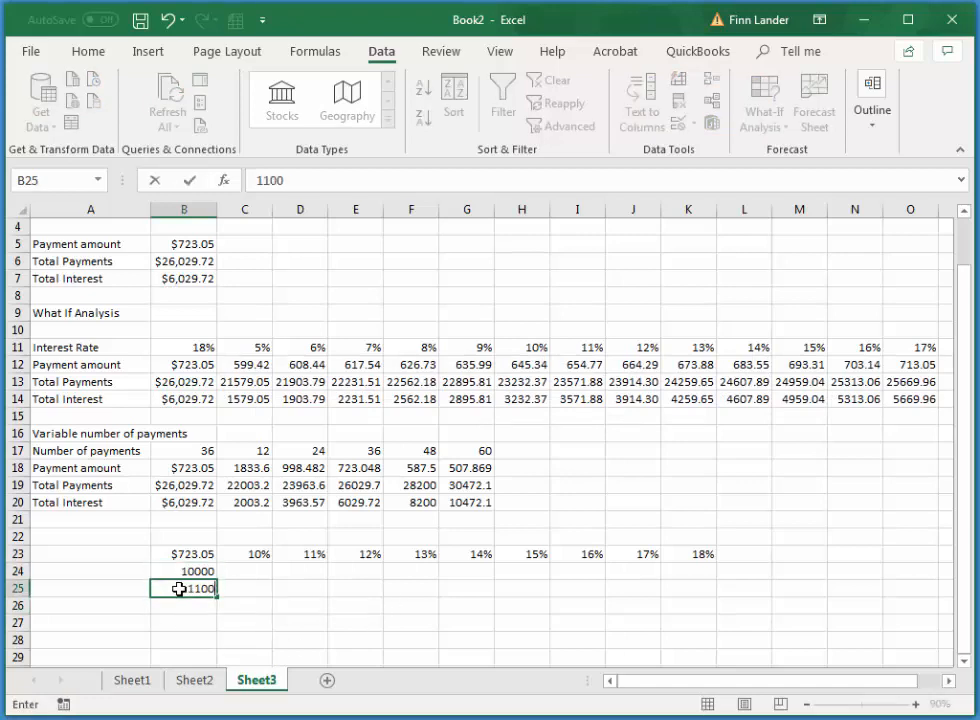
text(0)
key(Tab)
drag(185, 571, 213, 643)
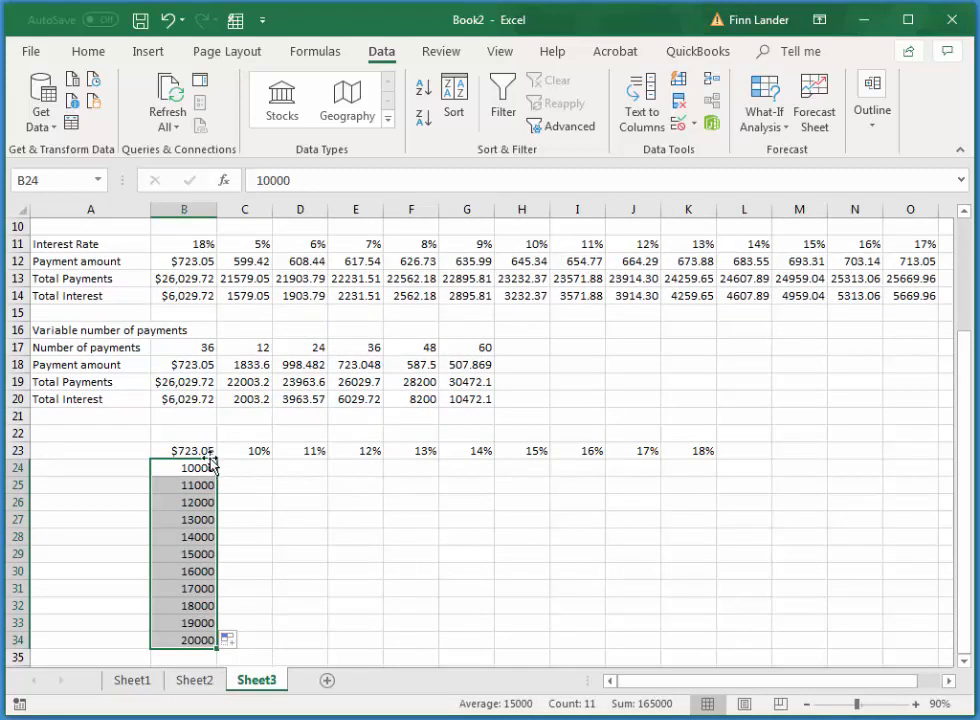
Select the interest rate and loan amount grid B23:K34 and open the What-If Data Table settings for it
drag(193, 454, 669, 640)
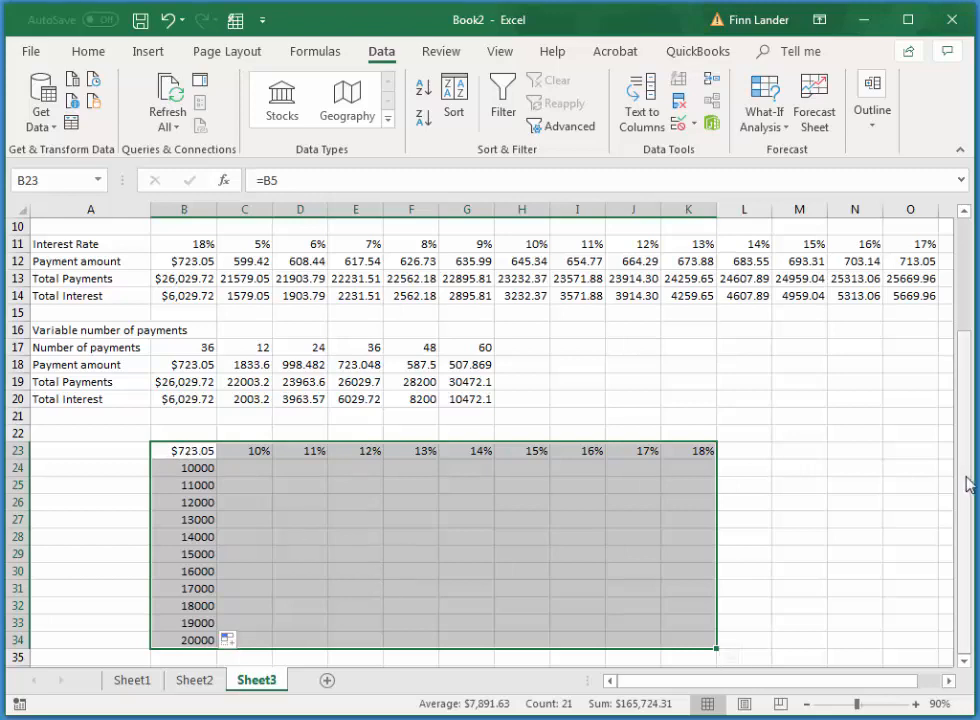
drag(969, 516, 966, 423)
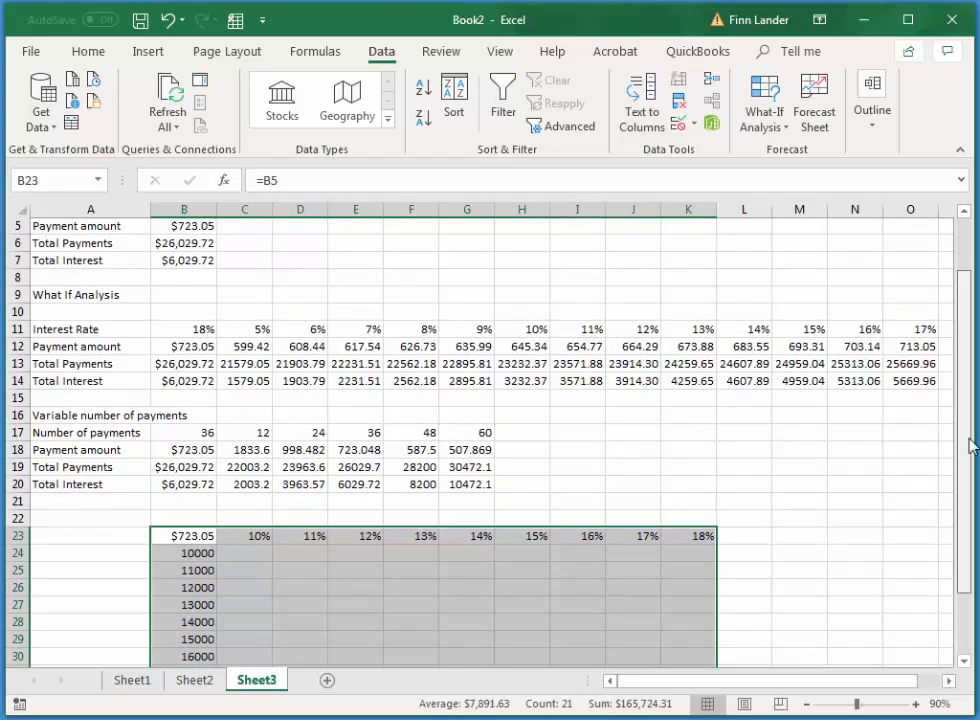
scroll(658, 457, down, 1)
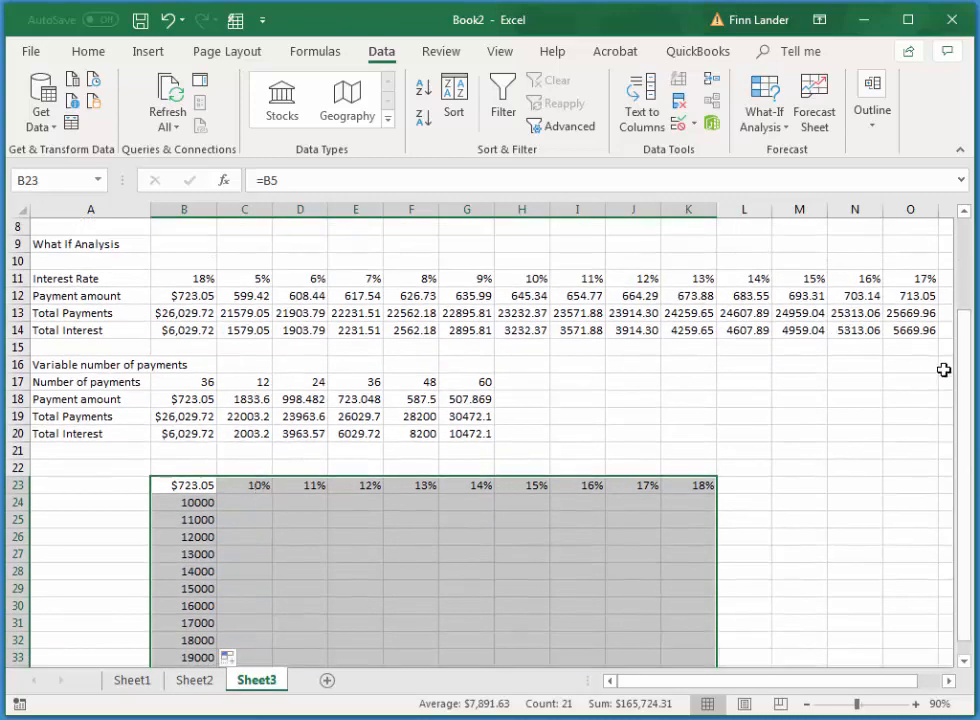
drag(965, 367, 956, 280)
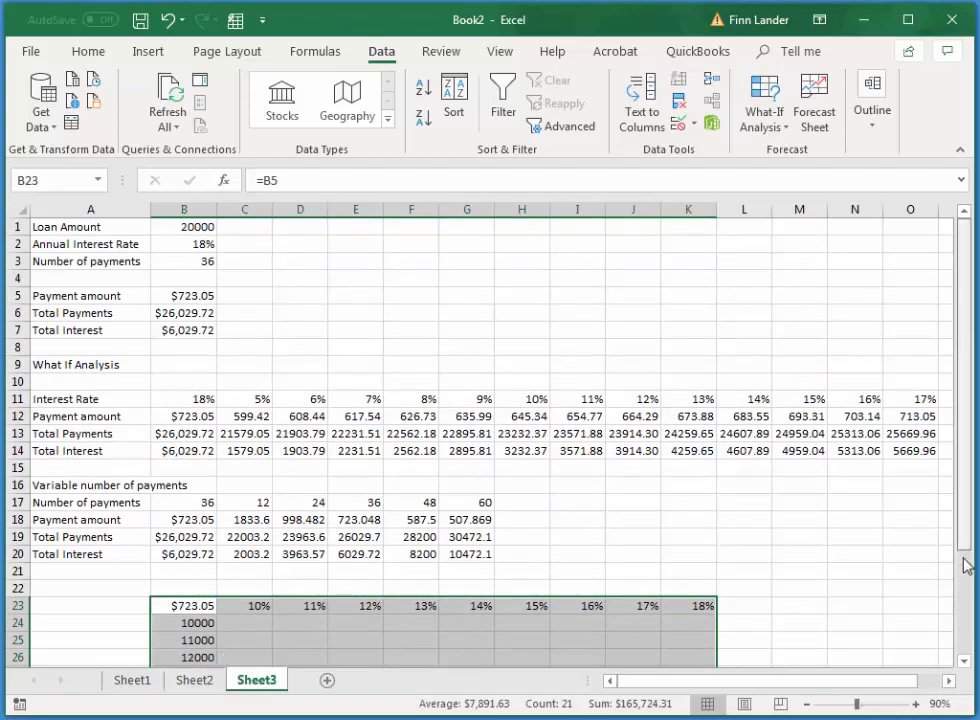
drag(965, 552, 965, 639)
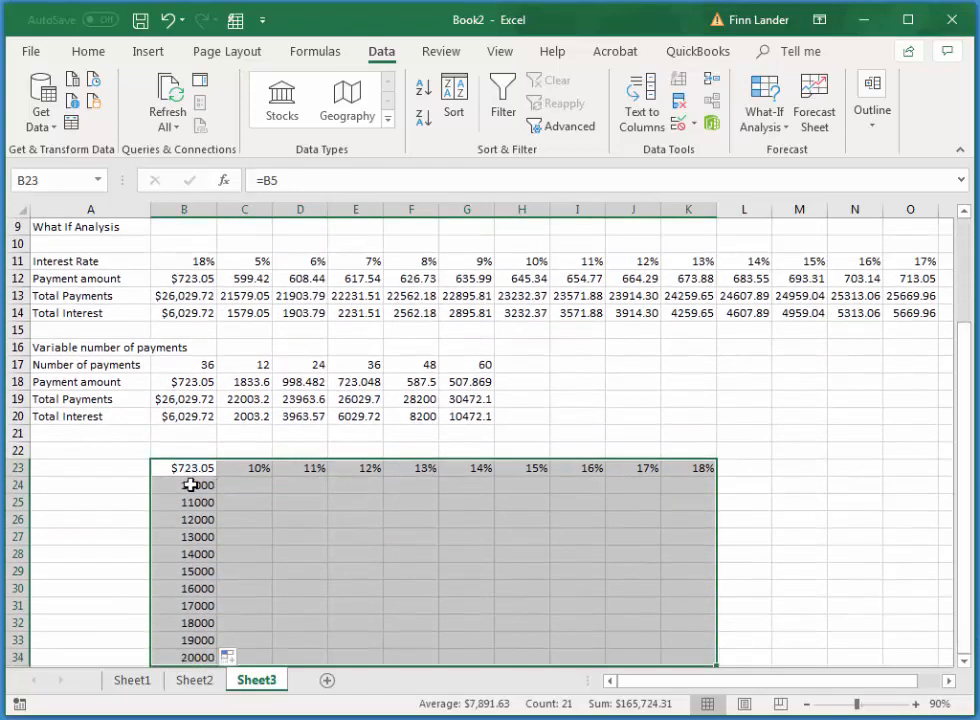
drag(969, 492, 968, 341)
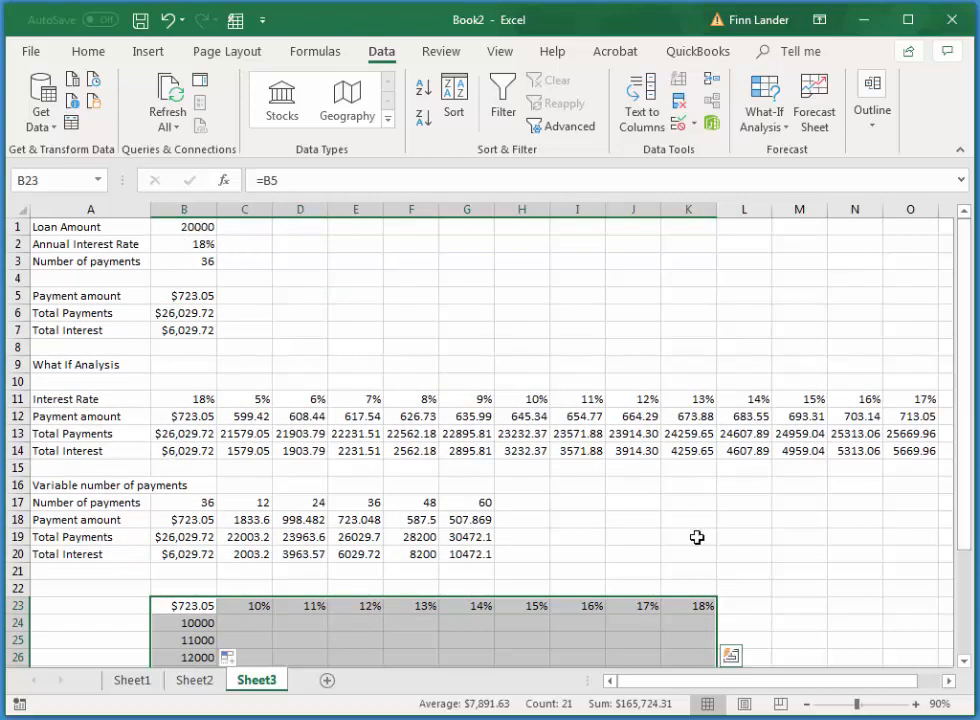
drag(968, 466, 968, 570)
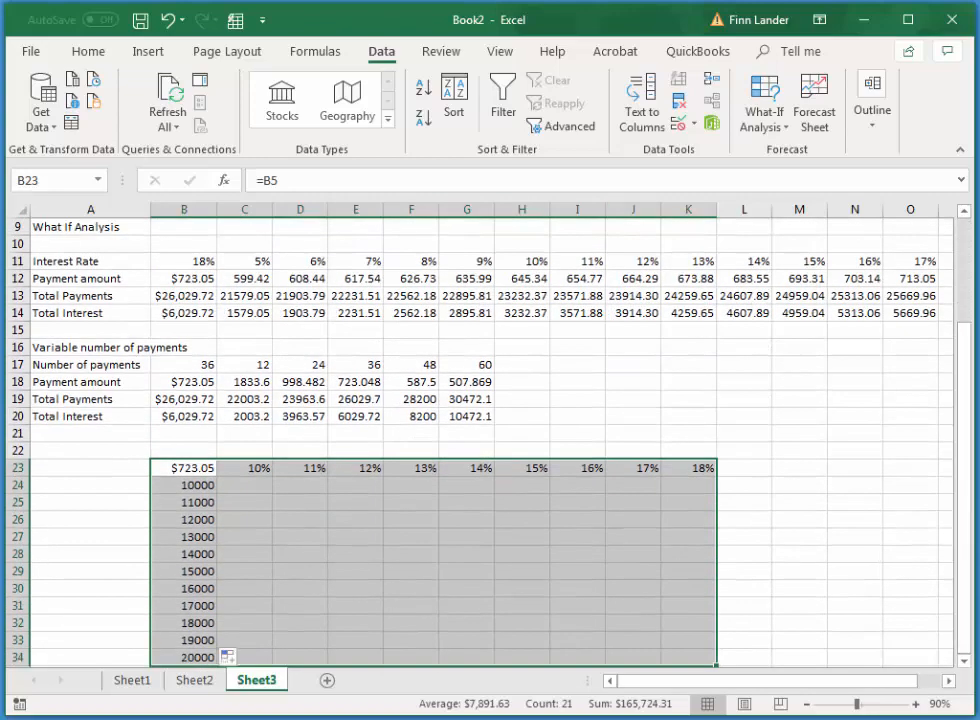
click(765, 95)
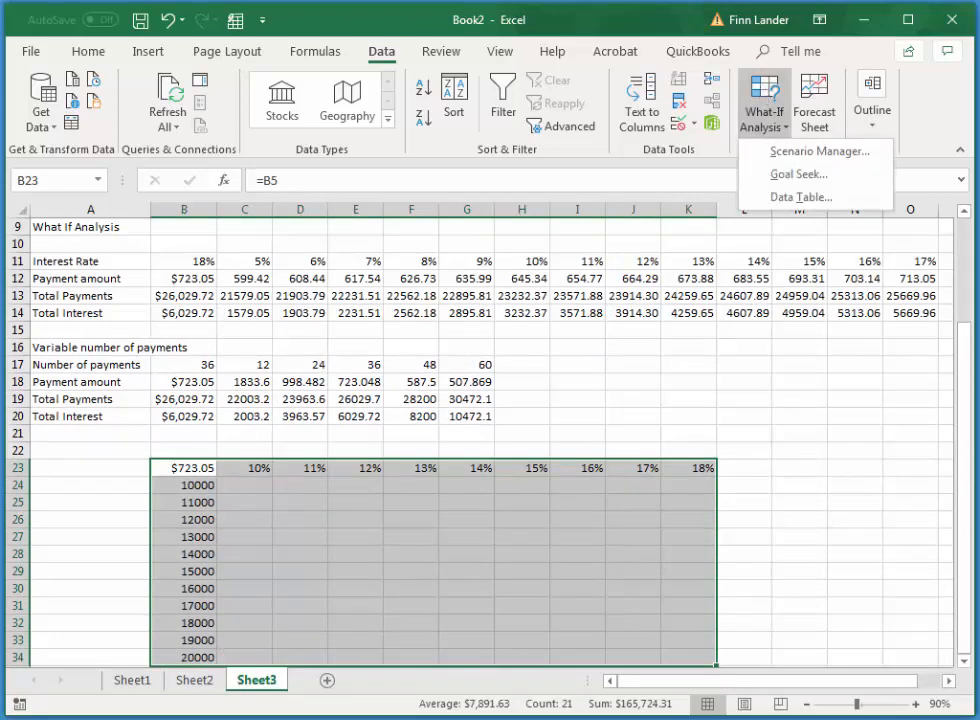
click(803, 198)
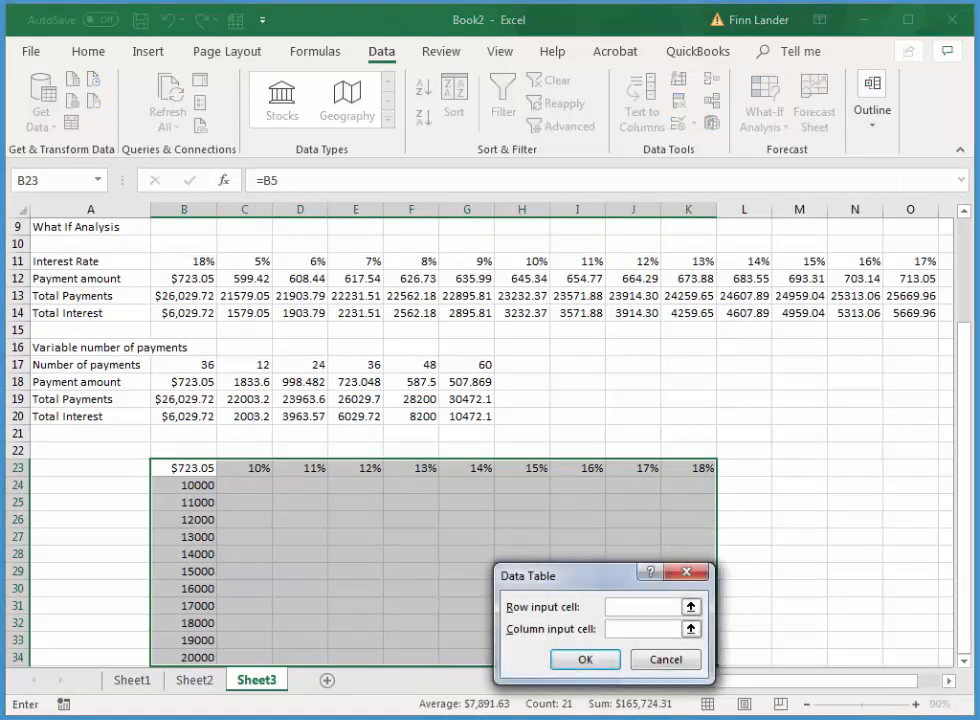
Set the data table's row input cell to the annual interest rate in B2
click(690, 608)
scroll(947, 457, up, 3)
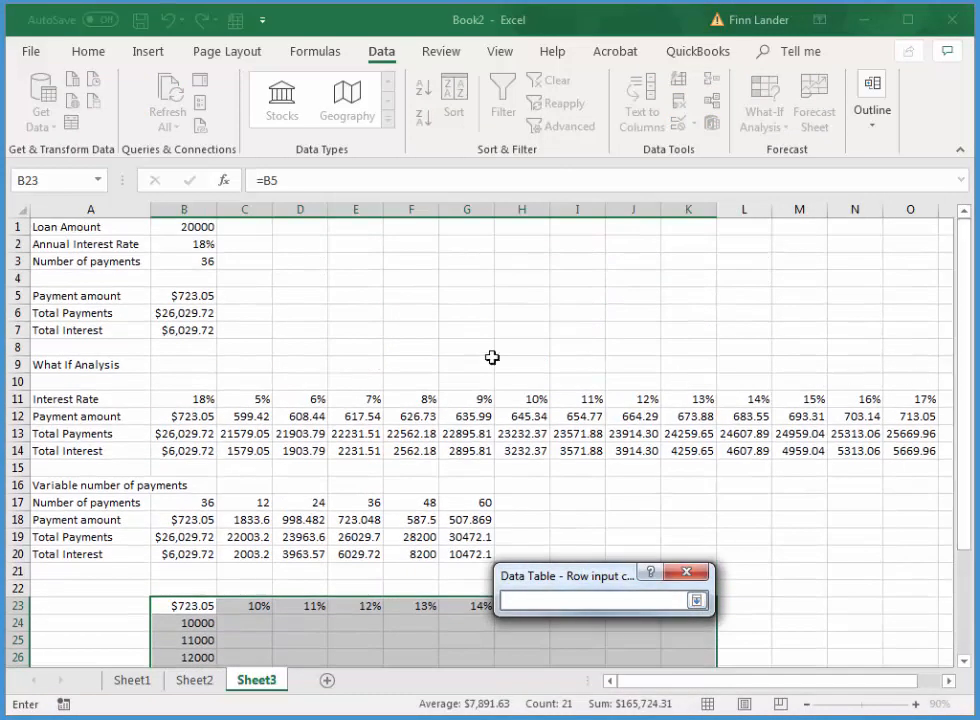
click(203, 245)
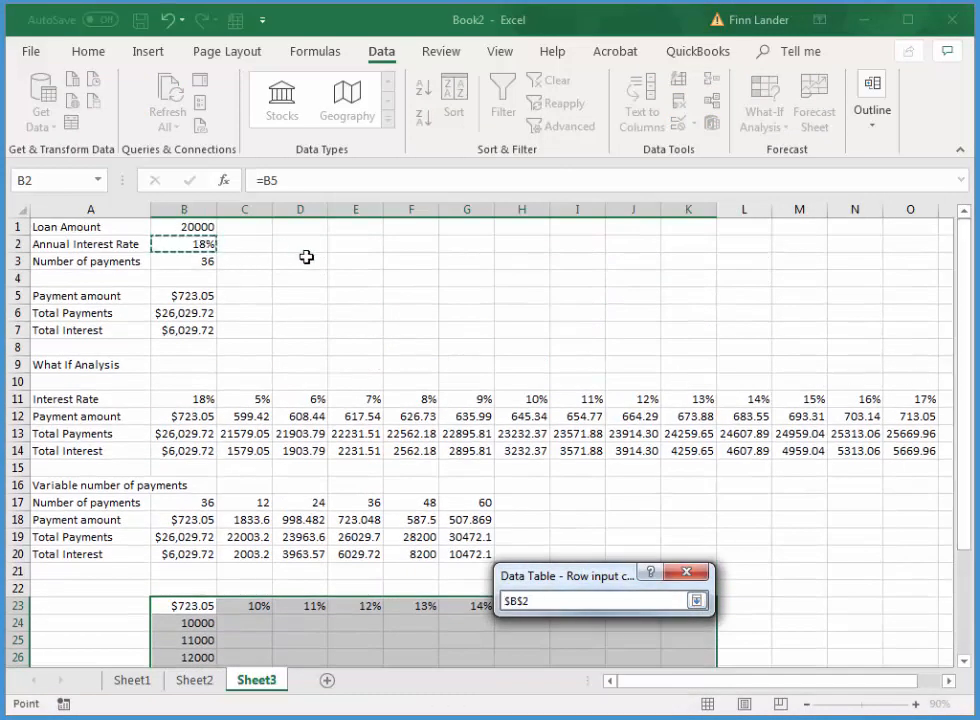
key(Return)
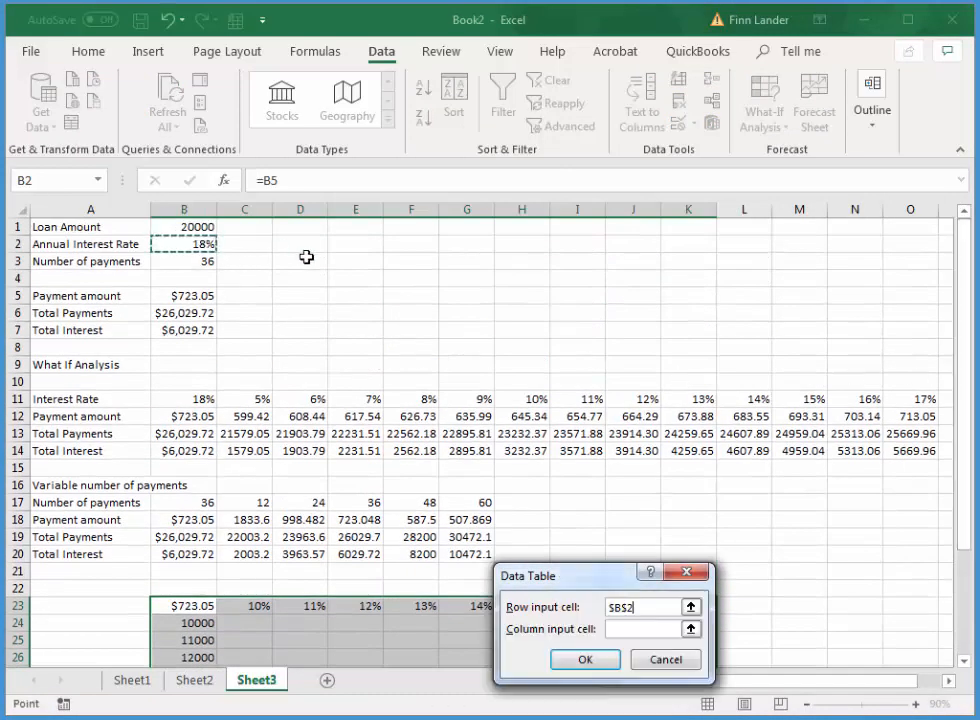
Set the column input cell to the loan amount in B1 and create the two-variable data table
click(659, 629)
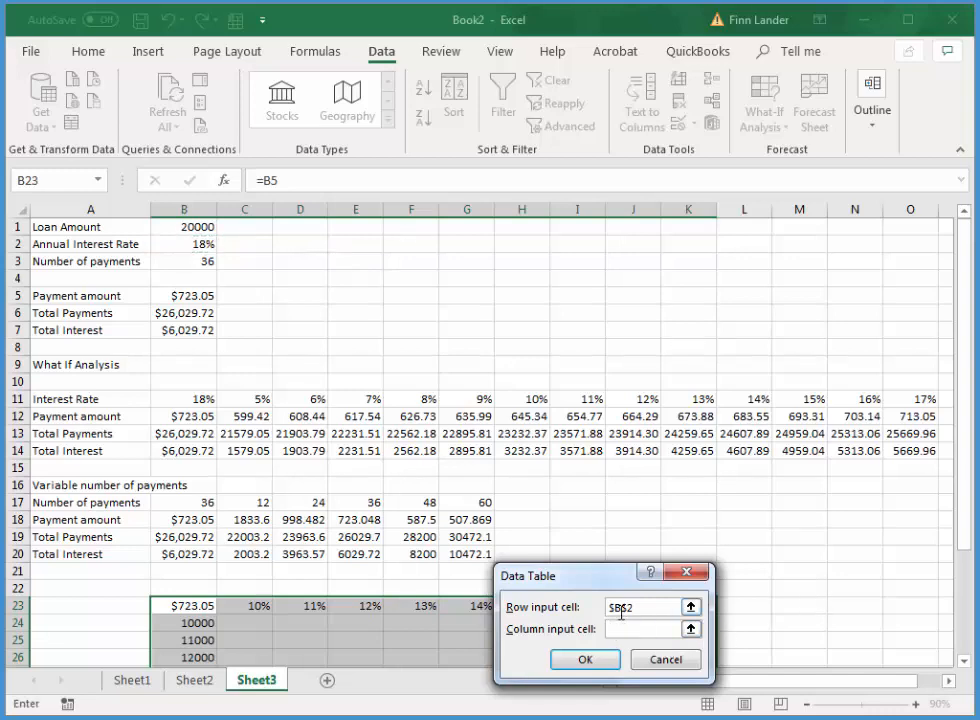
click(690, 629)
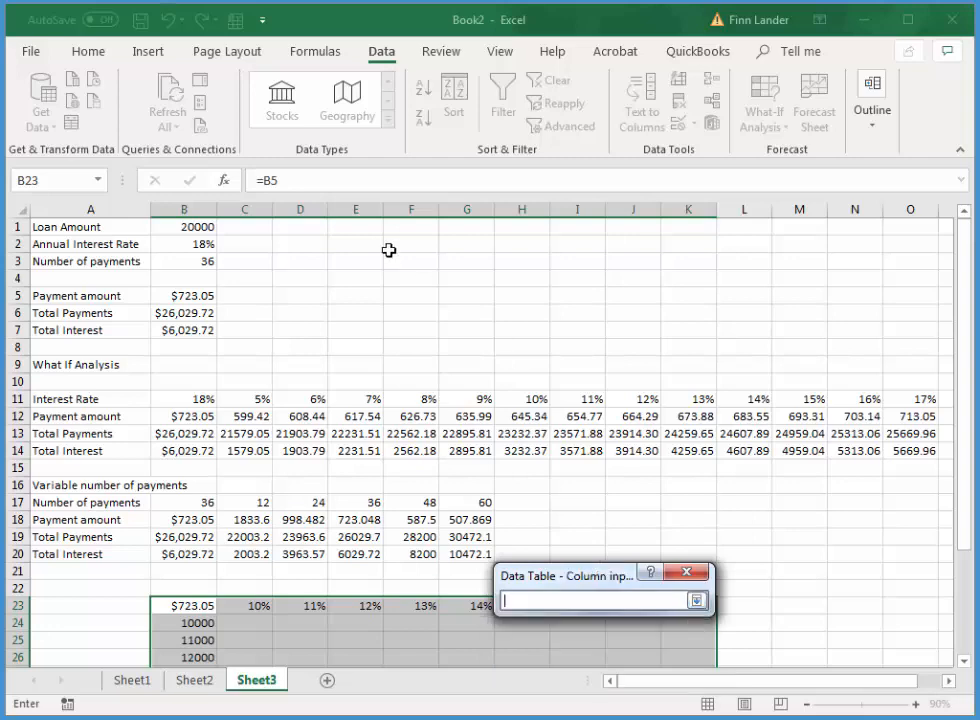
click(185, 228)
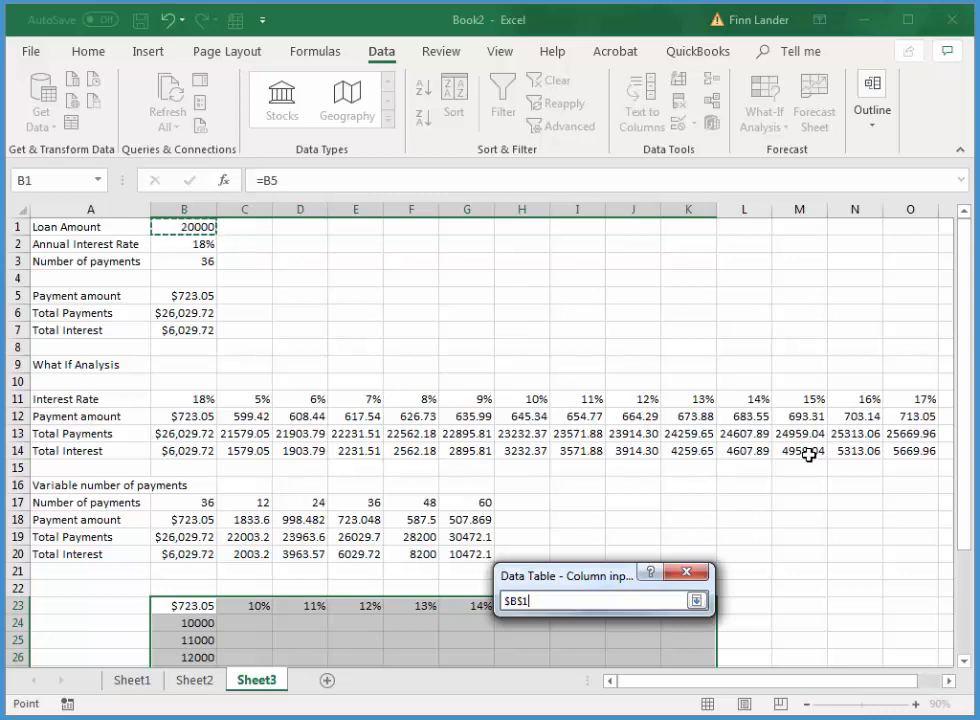
key(Return)
click(590, 660)
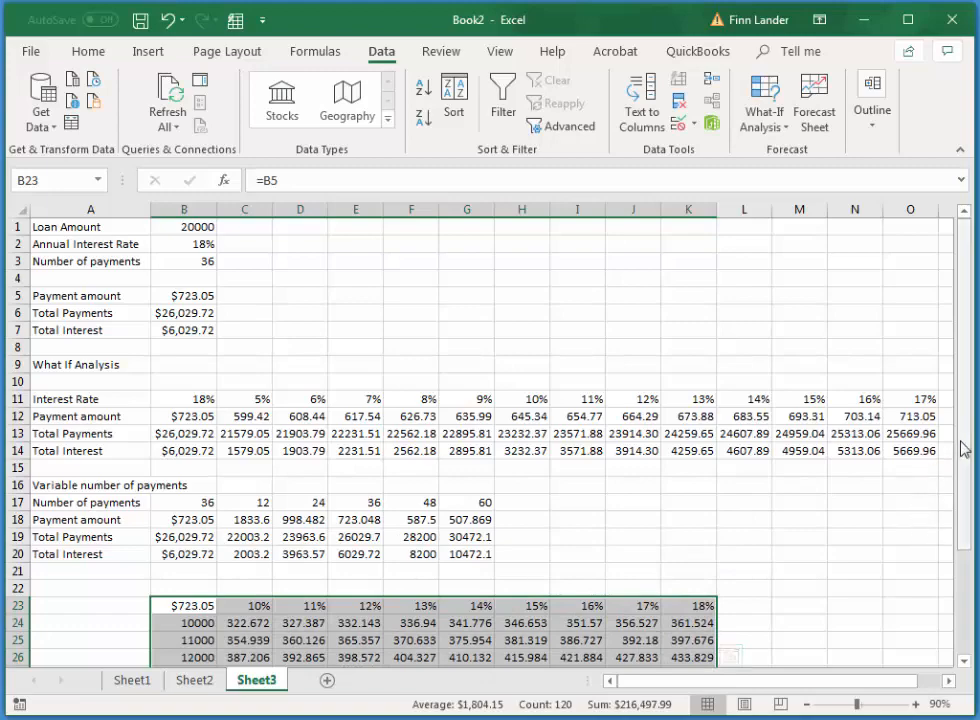
Clear the calculated payment results in C24:K34, keeping the interest rates and loan amounts
drag(963, 449, 977, 562)
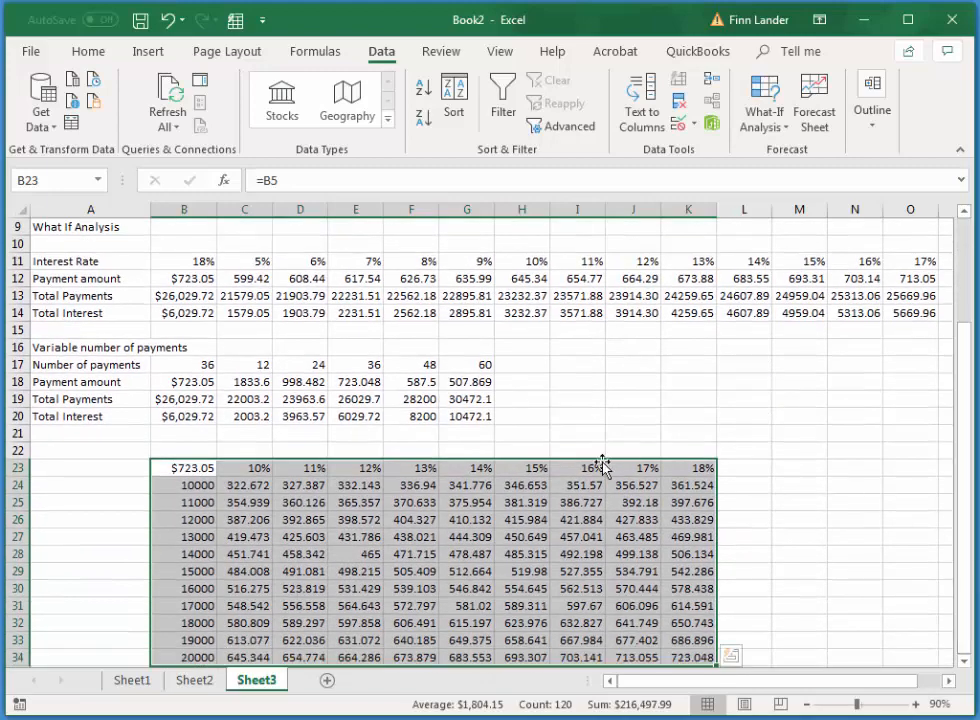
click(258, 488)
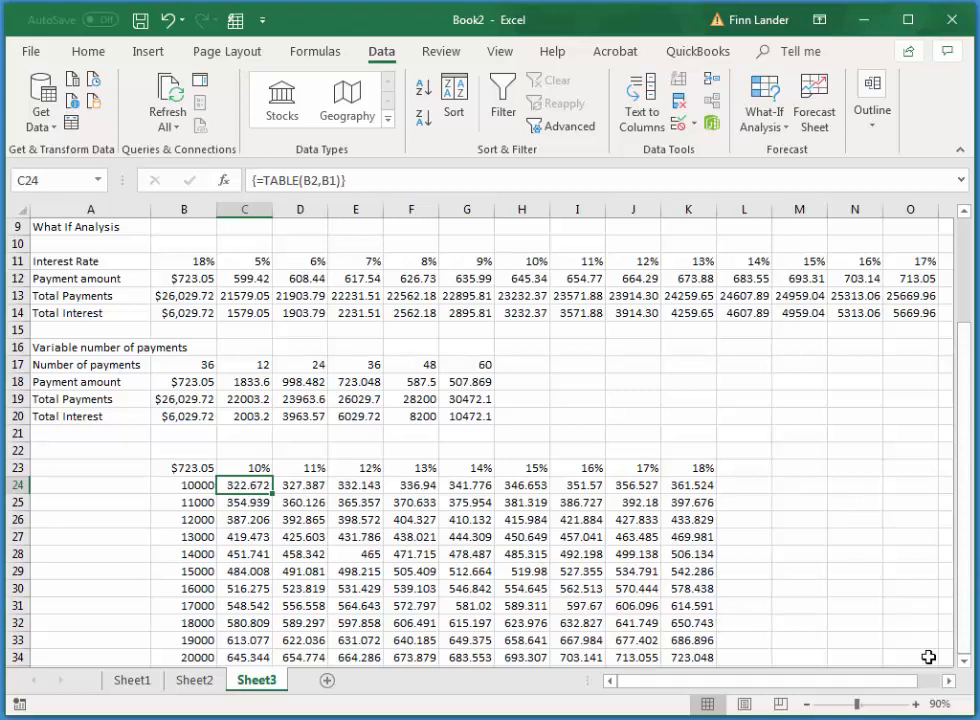
scroll(967, 677, down, 1)
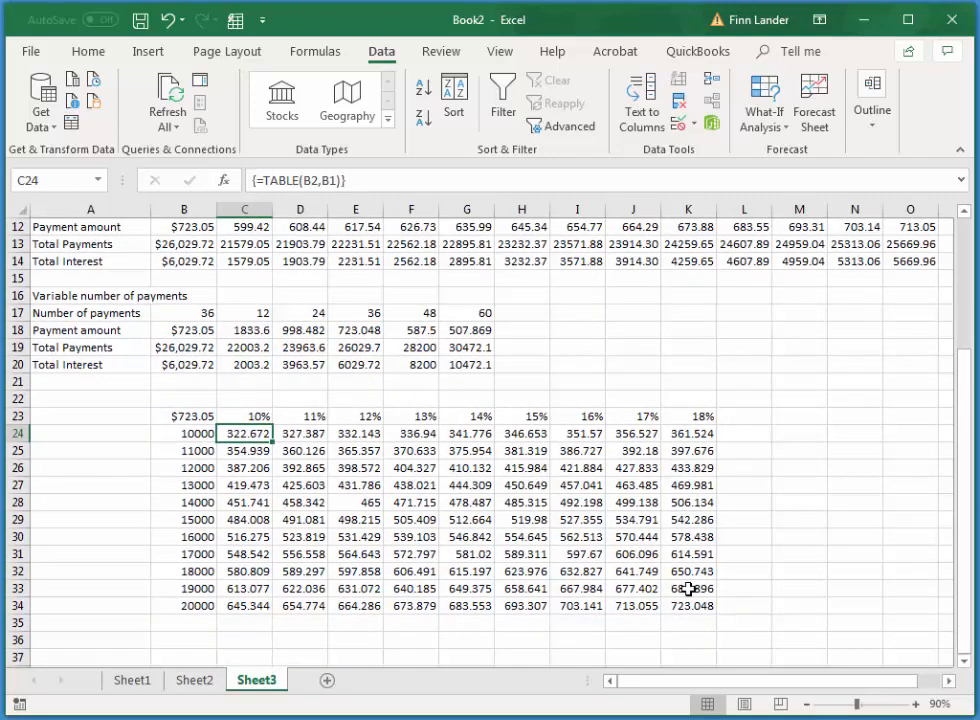
drag(694, 605, 240, 440)
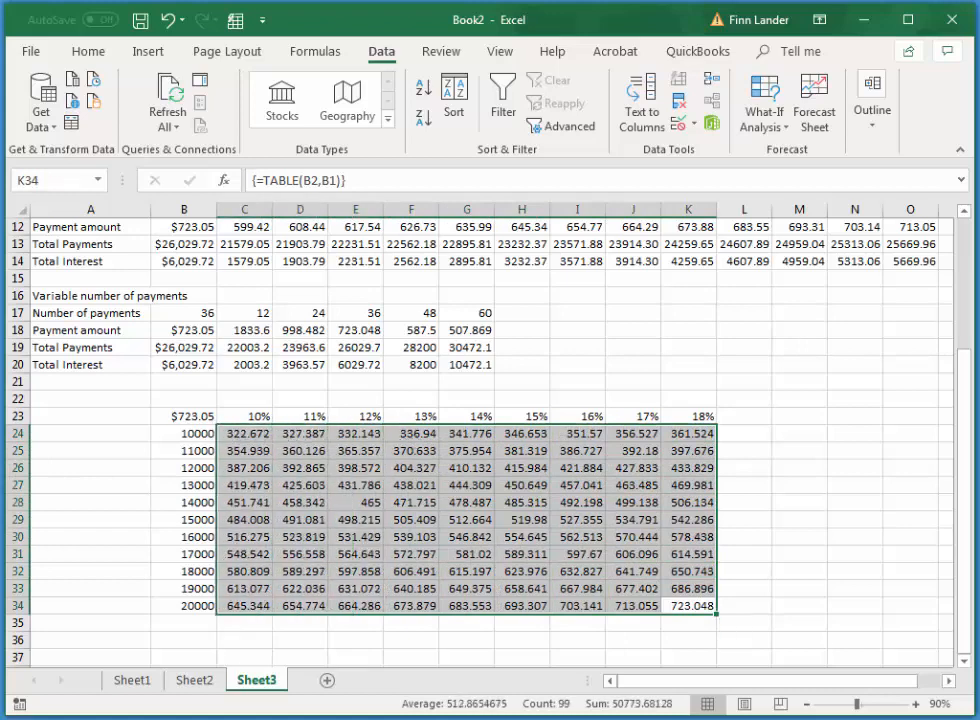
key(Delete)
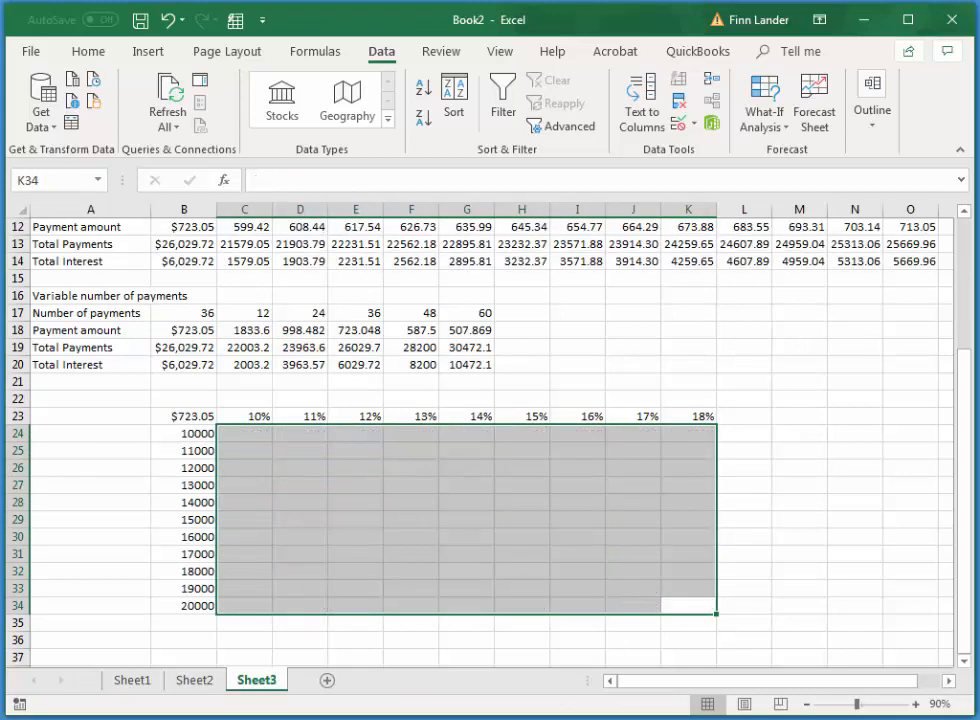
click(886, 481)
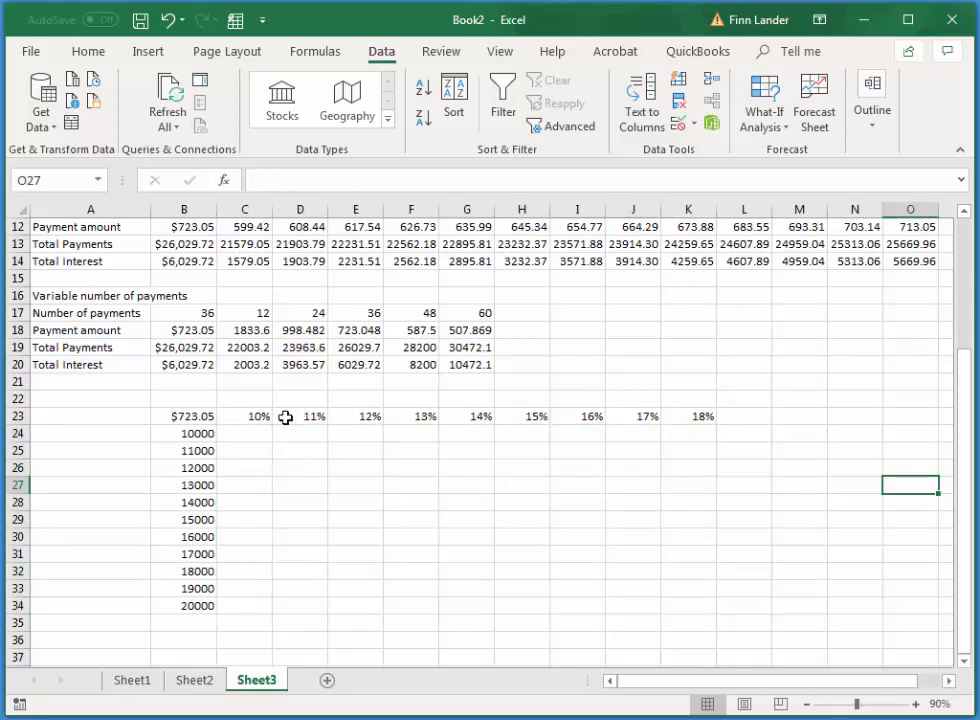
Replace the loan amounts in B24 and B25 with payment counts 24 and 25
click(202, 432)
scroll(374, 411, up, 4)
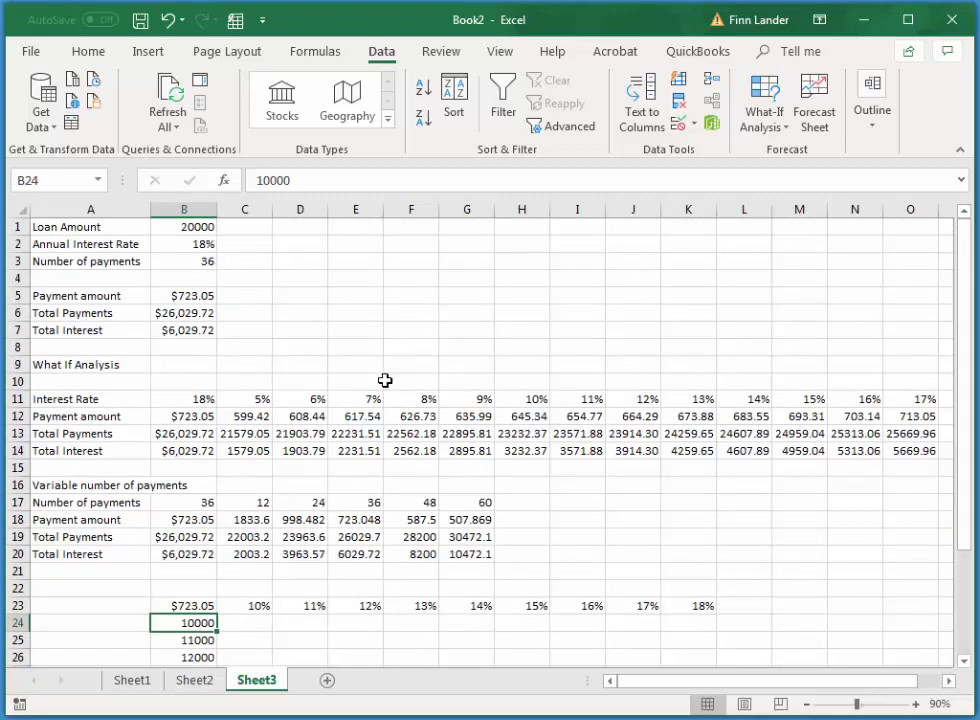
scroll(380, 390, down, 3)
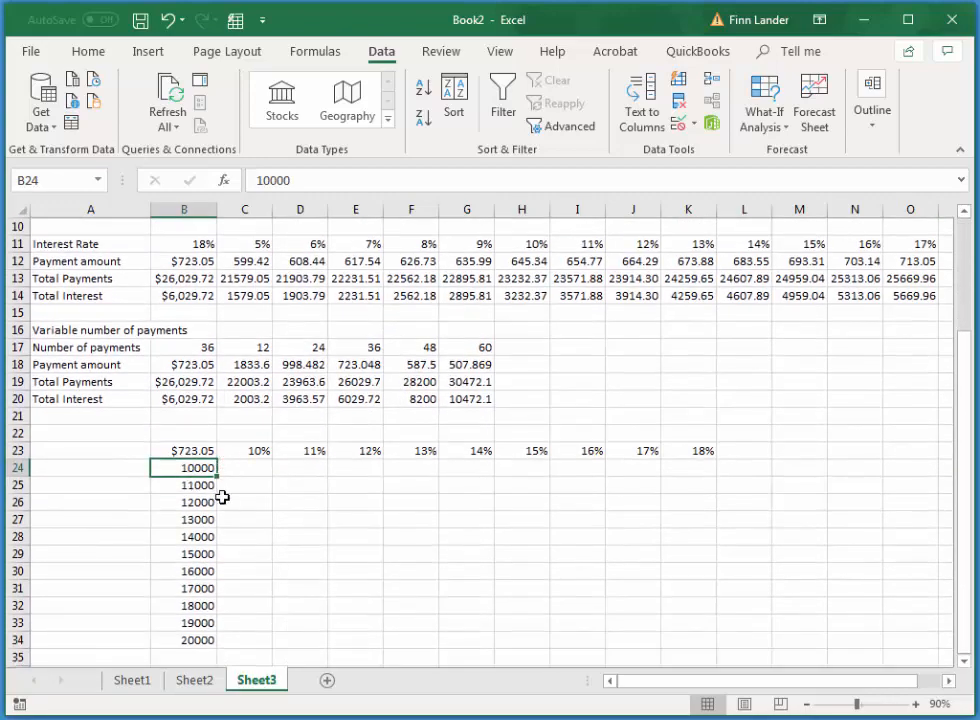
text(24)
key(Return)
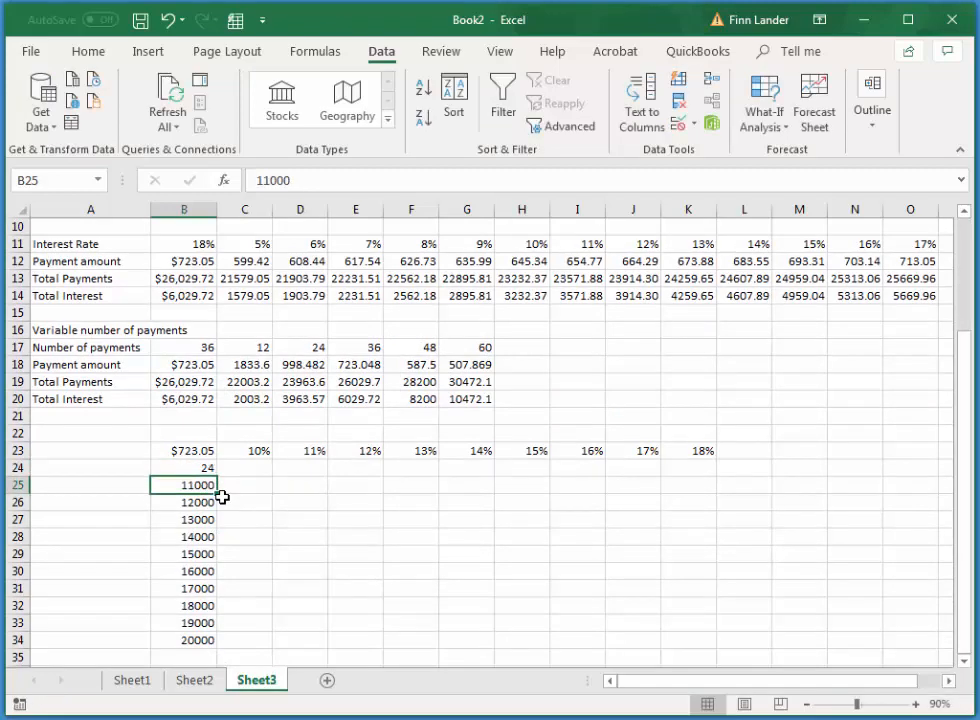
text(25)
key(Return)
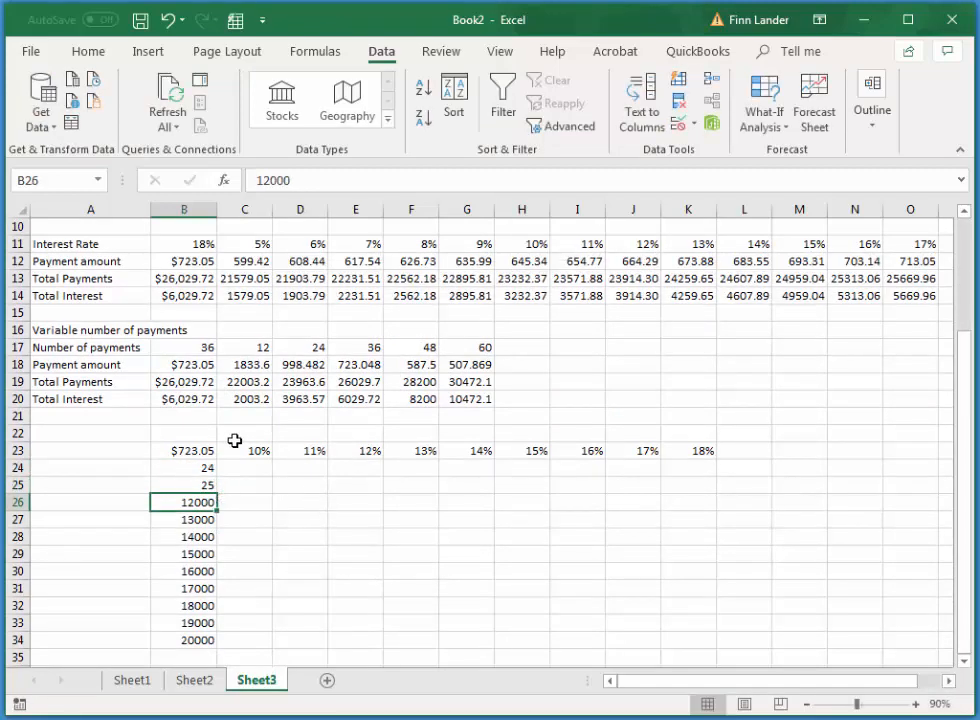
Enter payment counts 12 in B24 and 24 in B25, and fill the series down to 60 in B28
click(187, 468)
text(12)
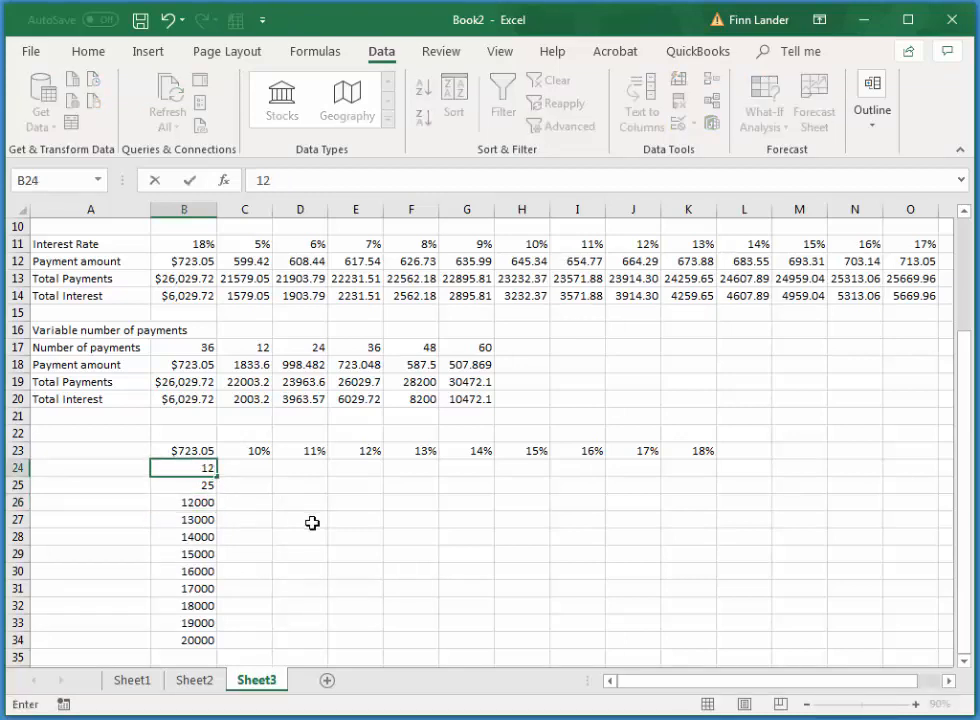
key(Return)
text(24)
key(Return)
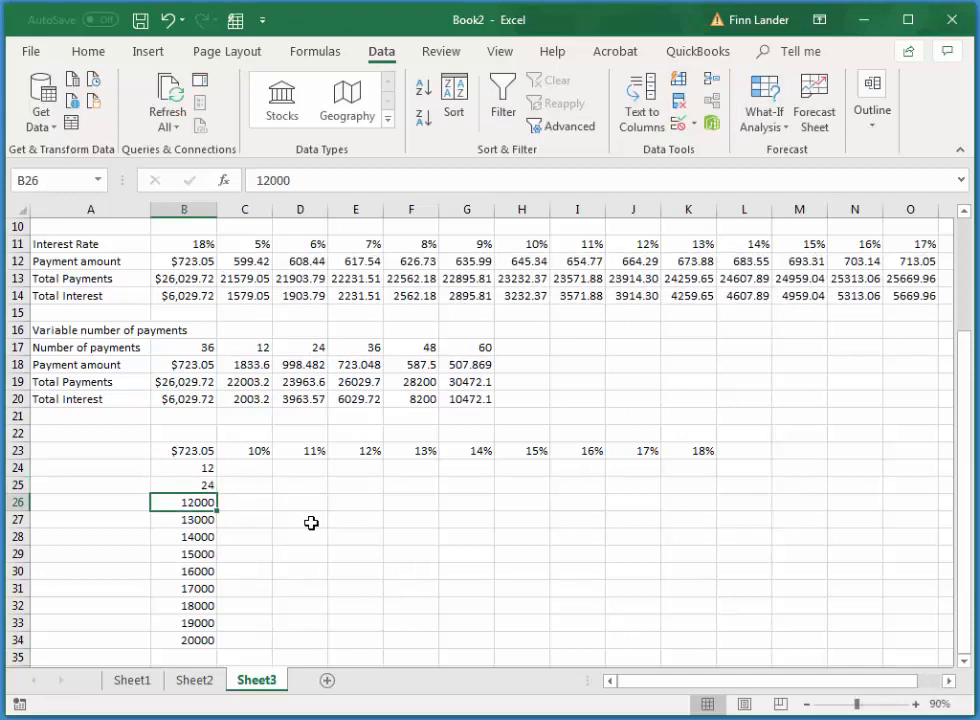
drag(192, 467, 176, 638)
Delete the leftover loan amounts in B29:B34 below the payment counts
click(447, 619)
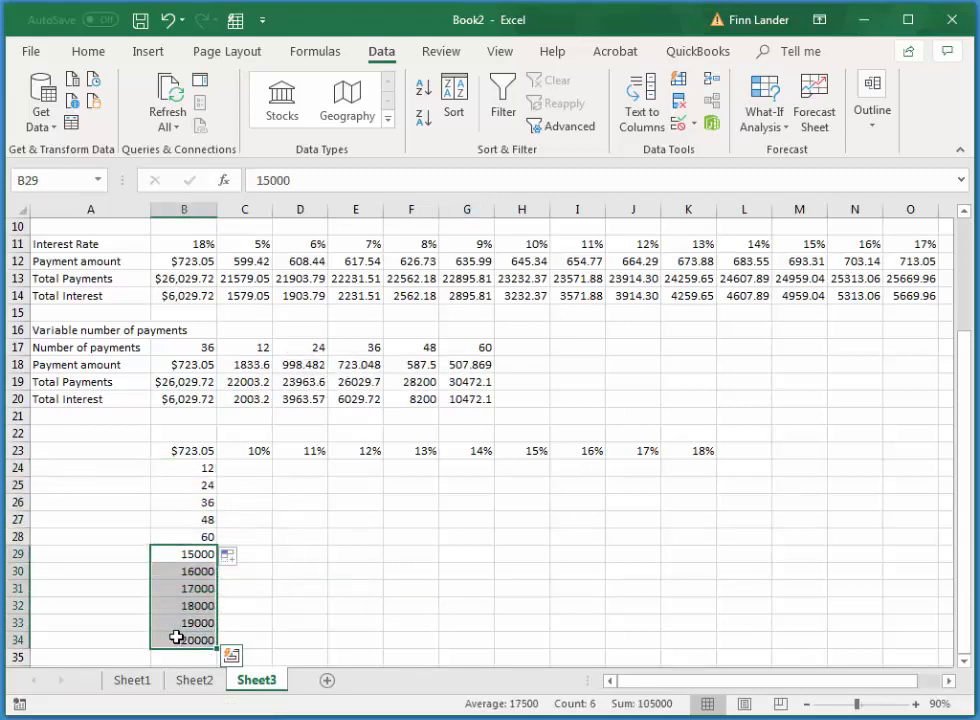
key(Delete)
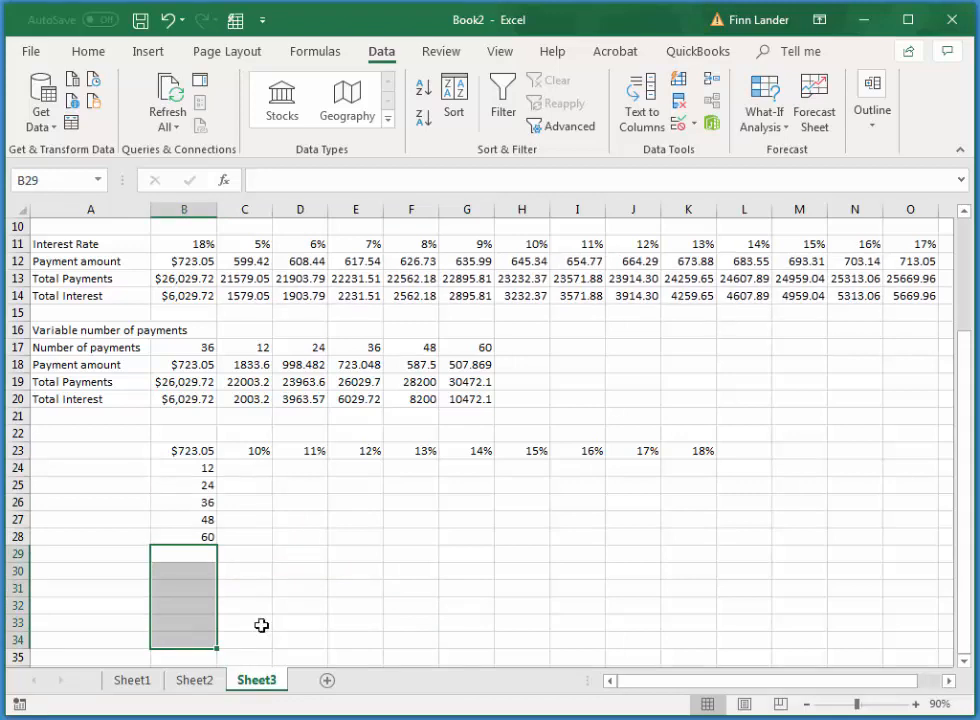
click(443, 586)
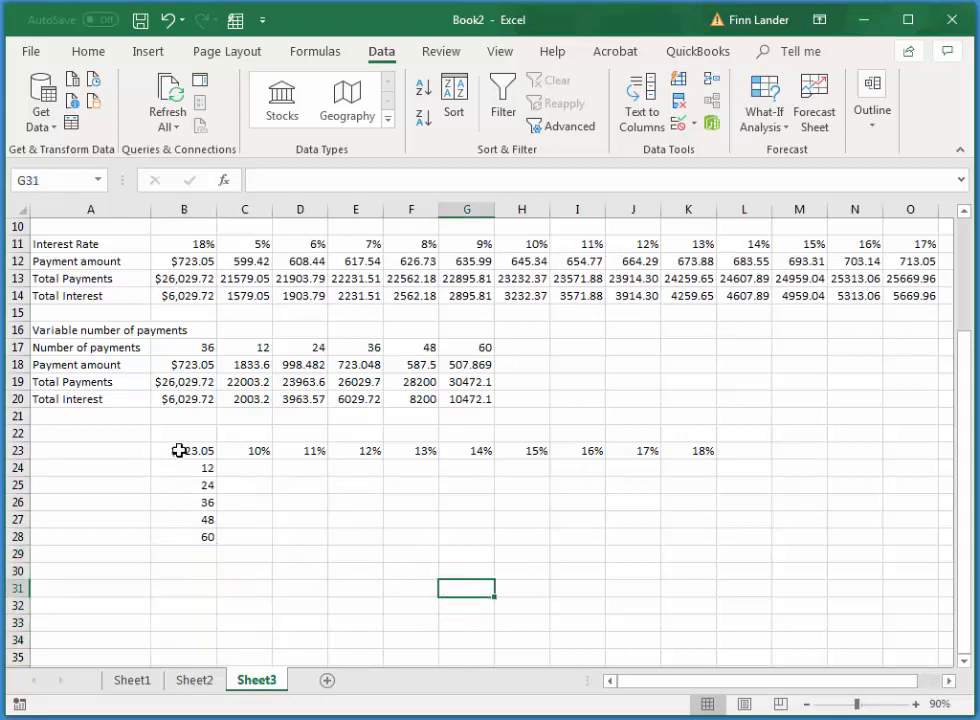
Create a two-variable What-If data table over B23:K28 with row input cell B2 and column input cell B3
drag(179, 451, 673, 537)
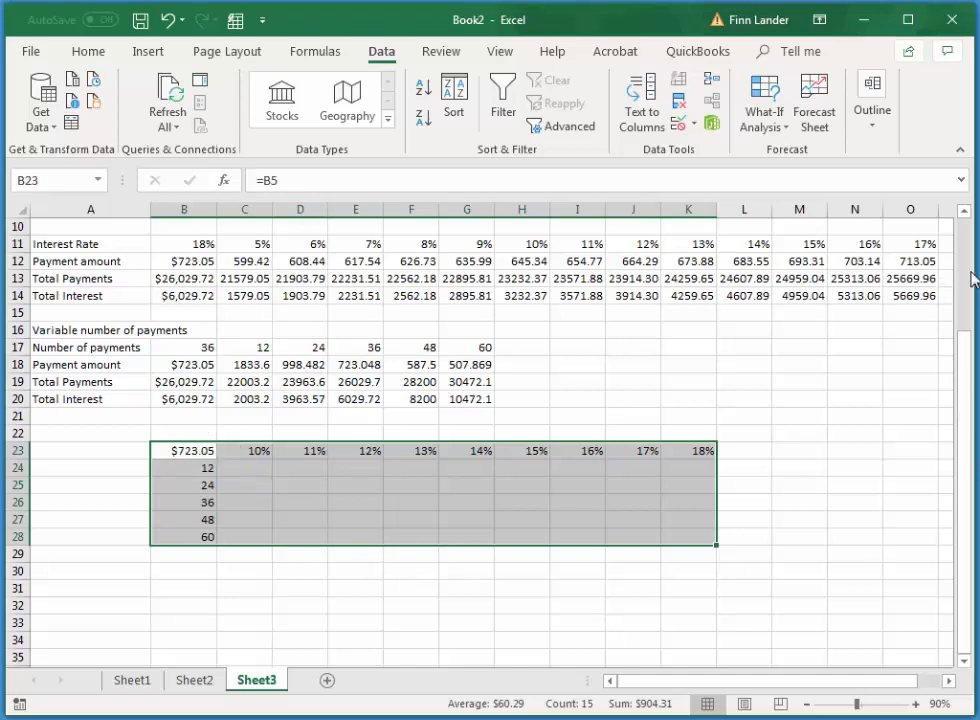
click(758, 108)
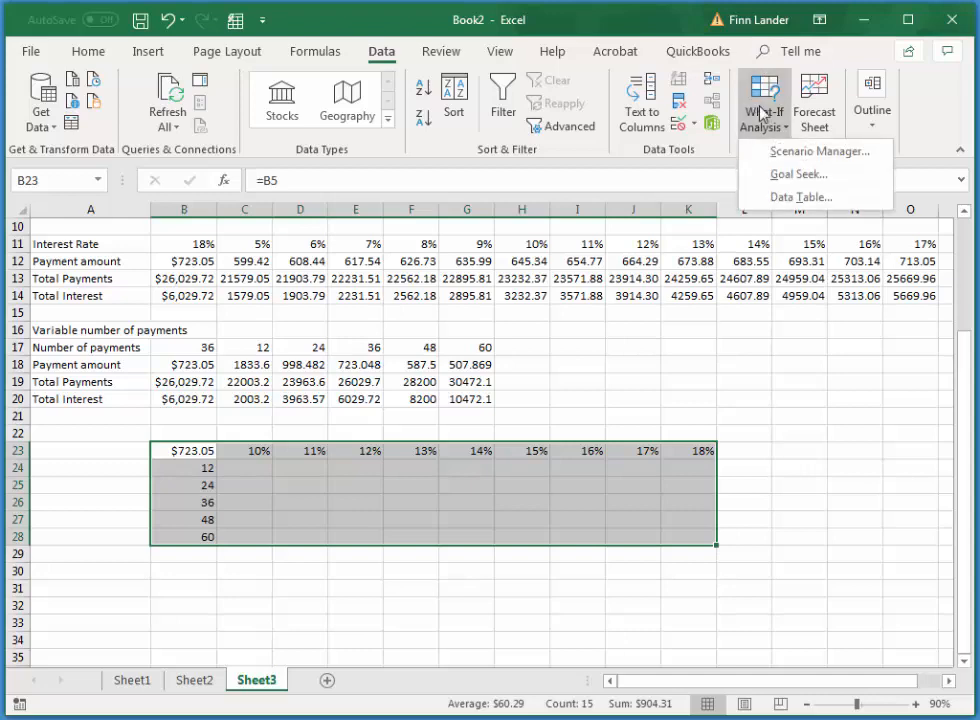
click(800, 197)
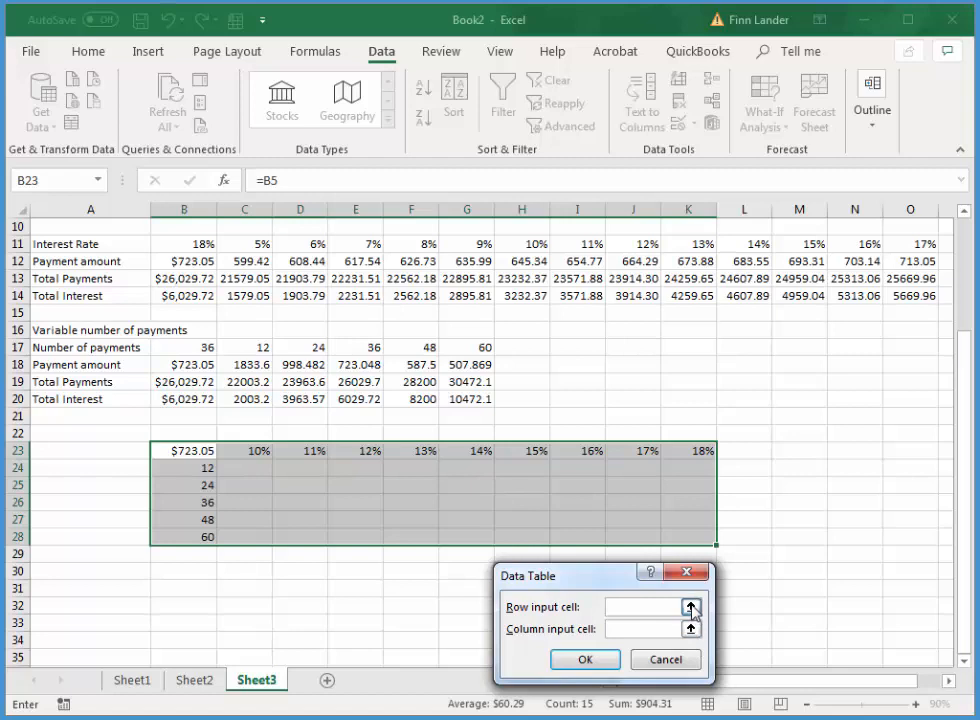
click(691, 607)
scroll(970, 490, up, 3)
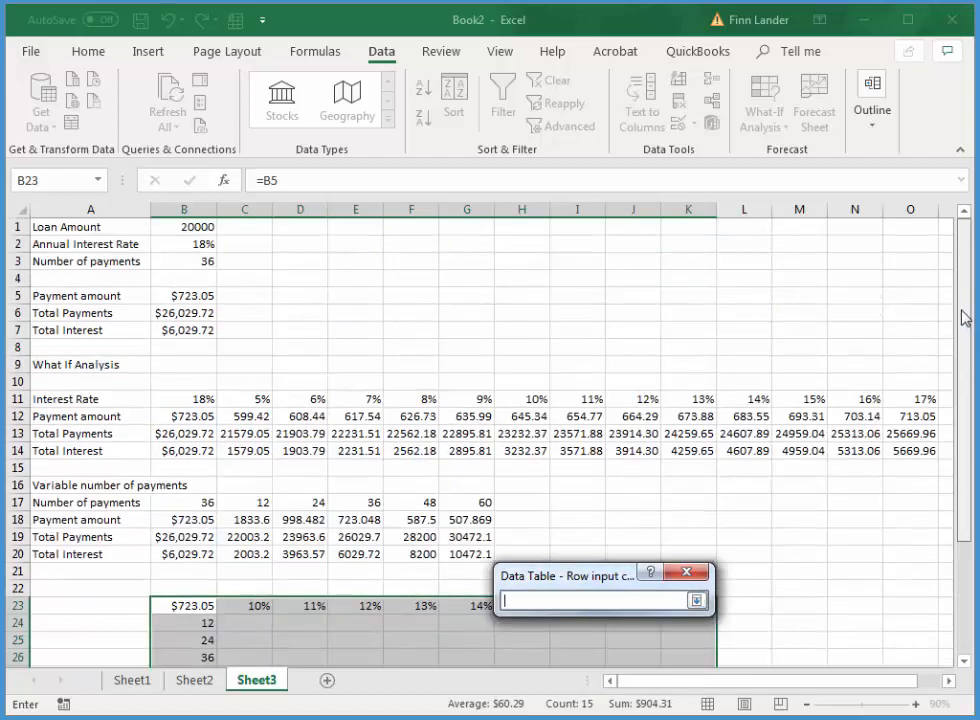
click(205, 245)
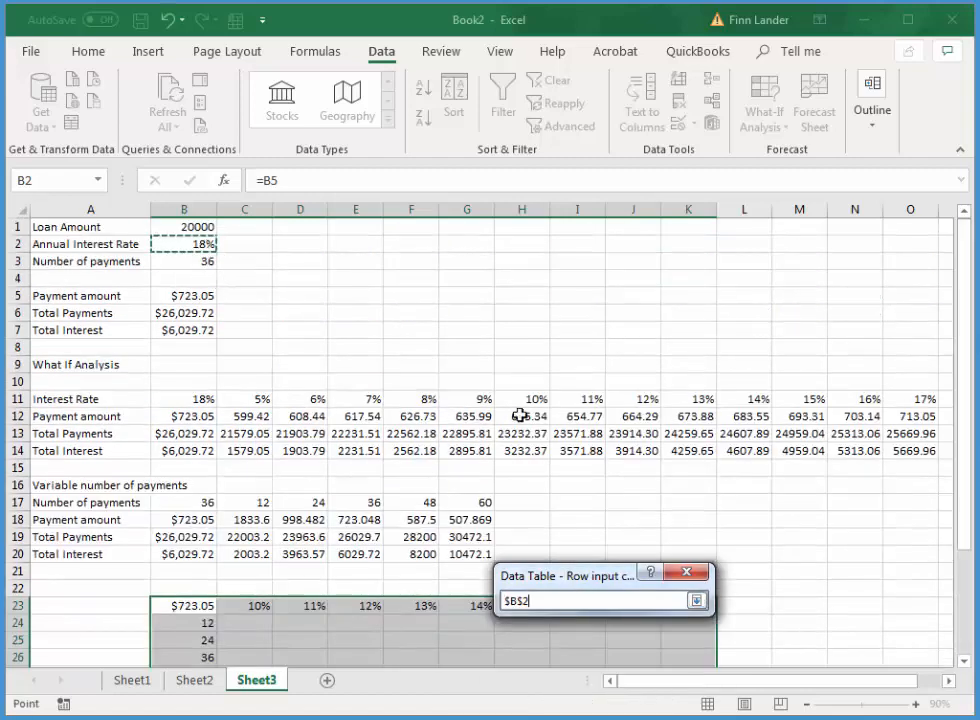
click(697, 602)
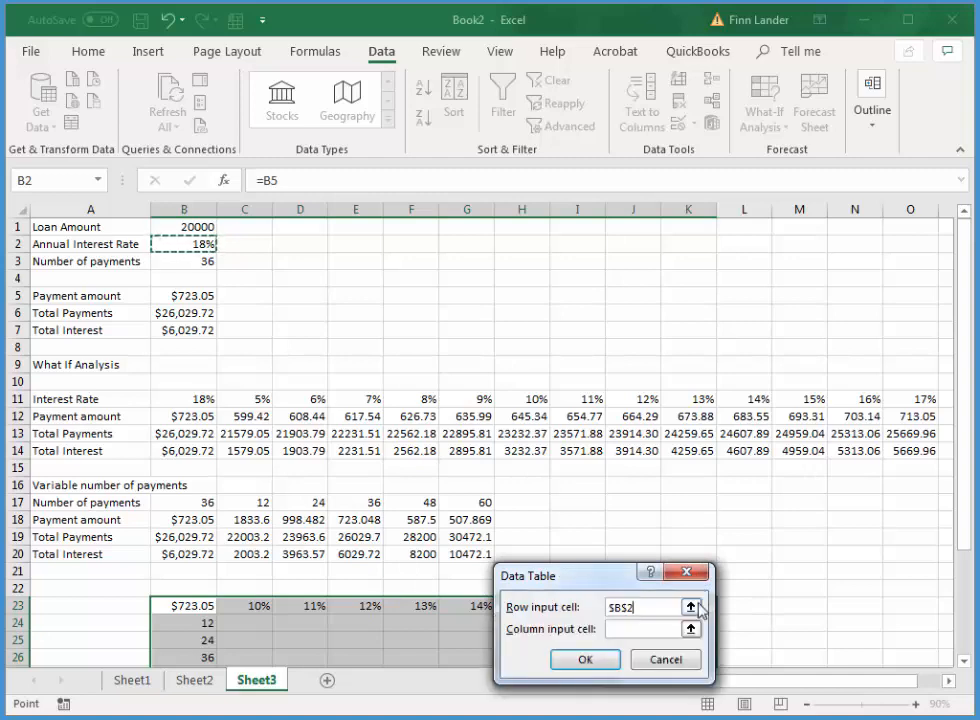
click(643, 633)
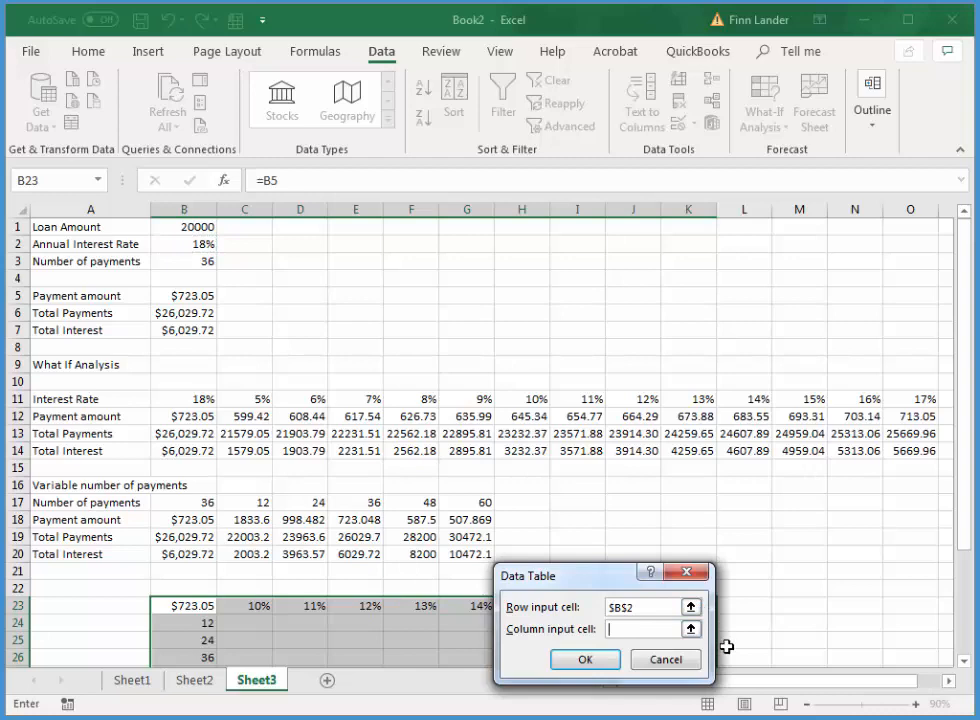
click(199, 262)
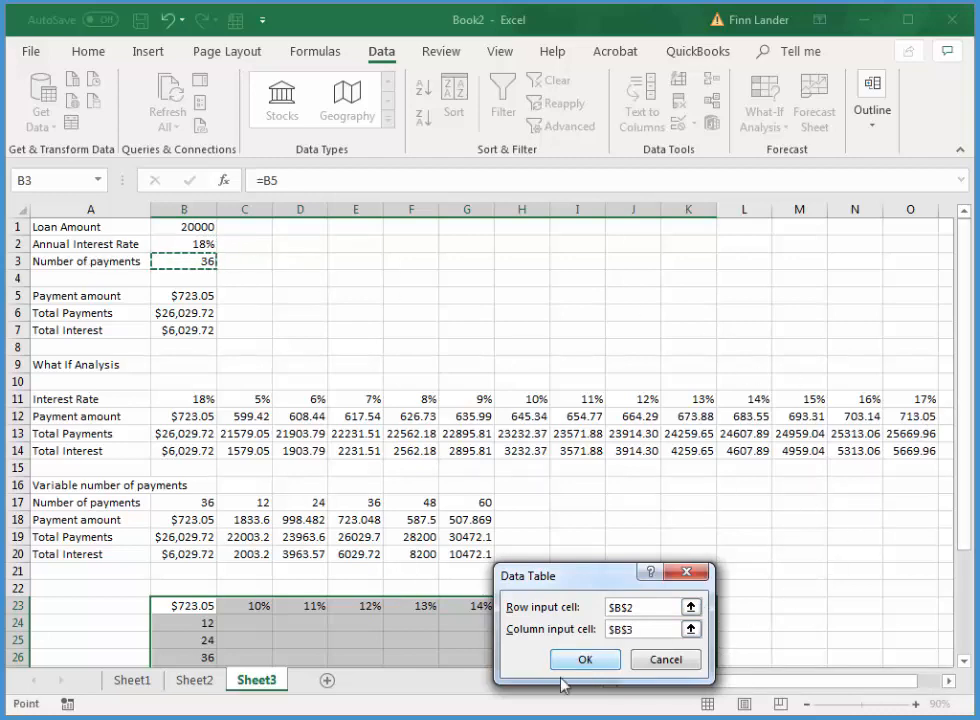
click(586, 660)
Review the payment table against the loan inputs and inspect the formula in result cell C24
scroll(860, 516, down, 4)
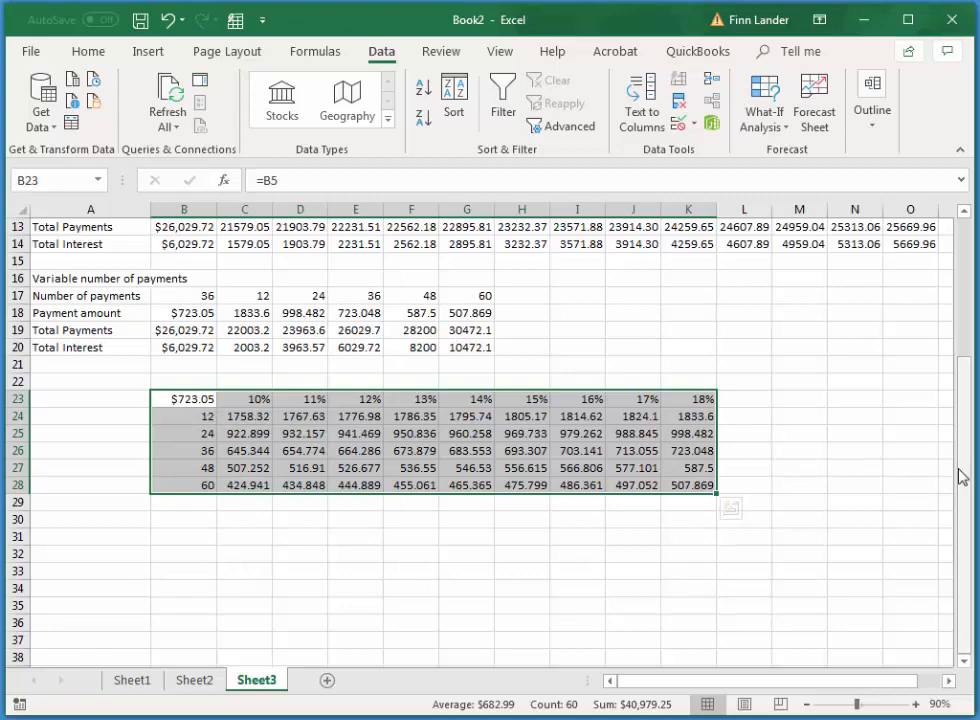
scroll(933, 336, up, 4)
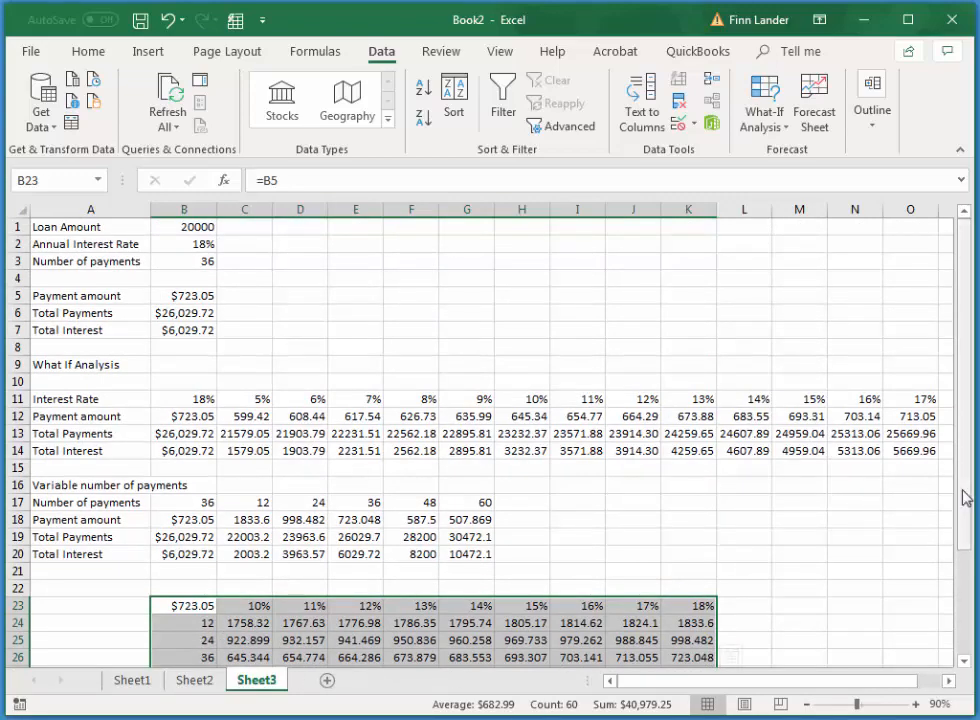
drag(963, 495, 963, 591)
click(252, 502)
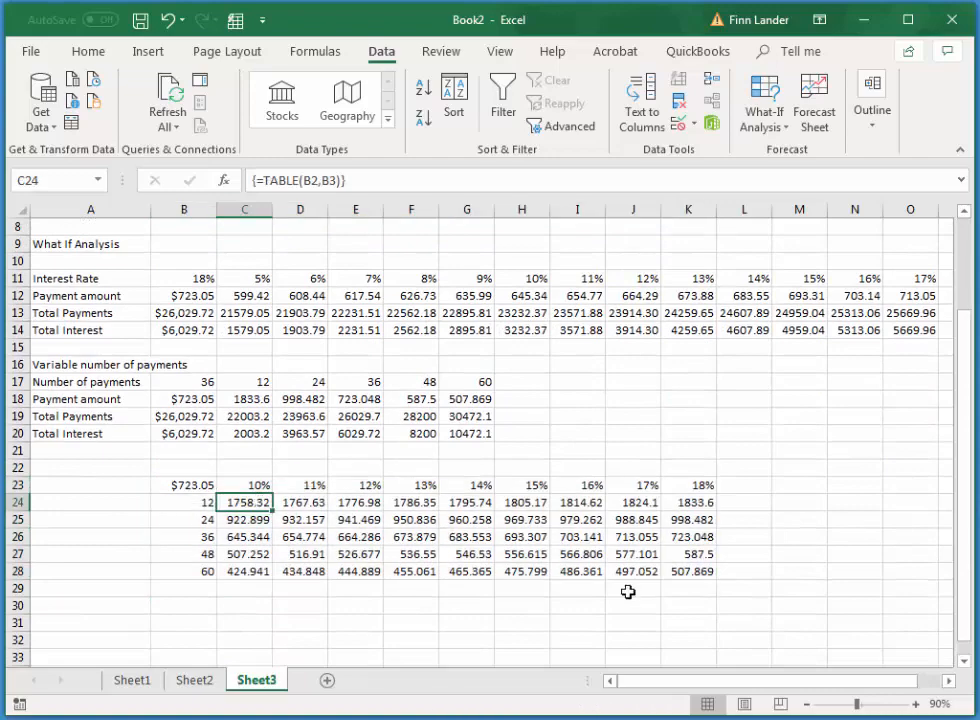